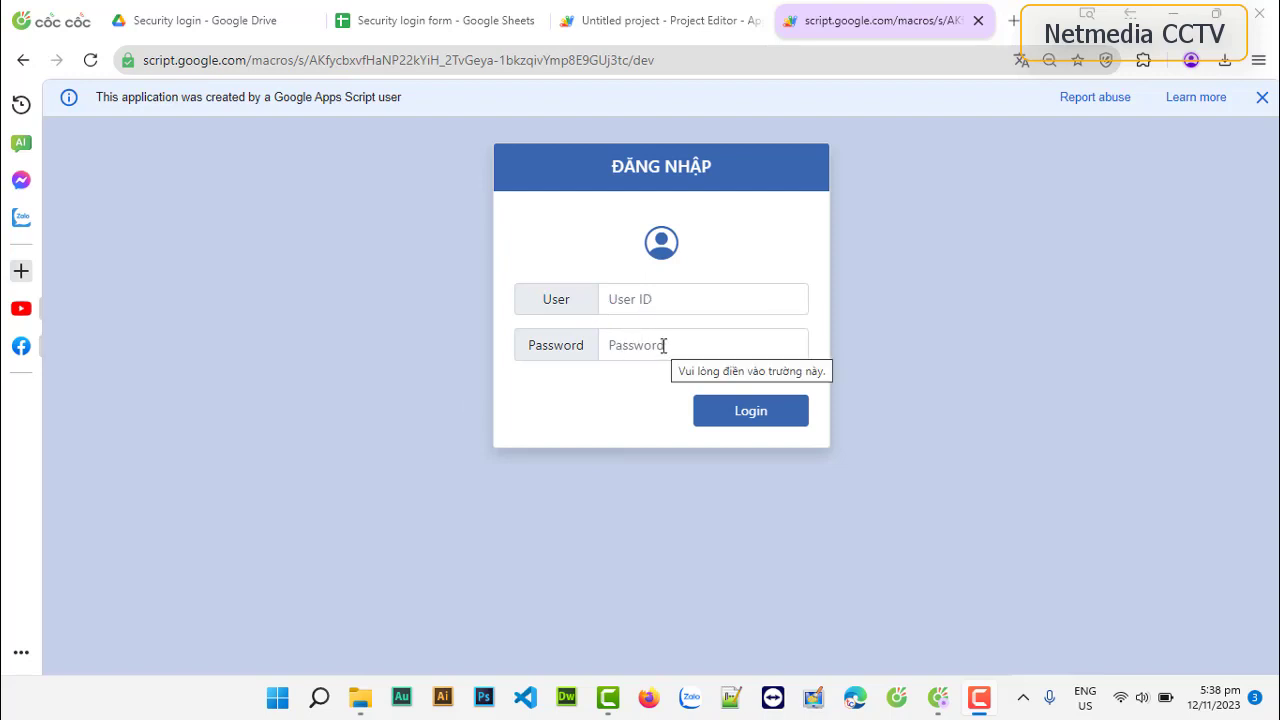
Leave the login page for the Security login form spreadsheet listing ID, PASS and NAME accounts.
left_click(645, 345)
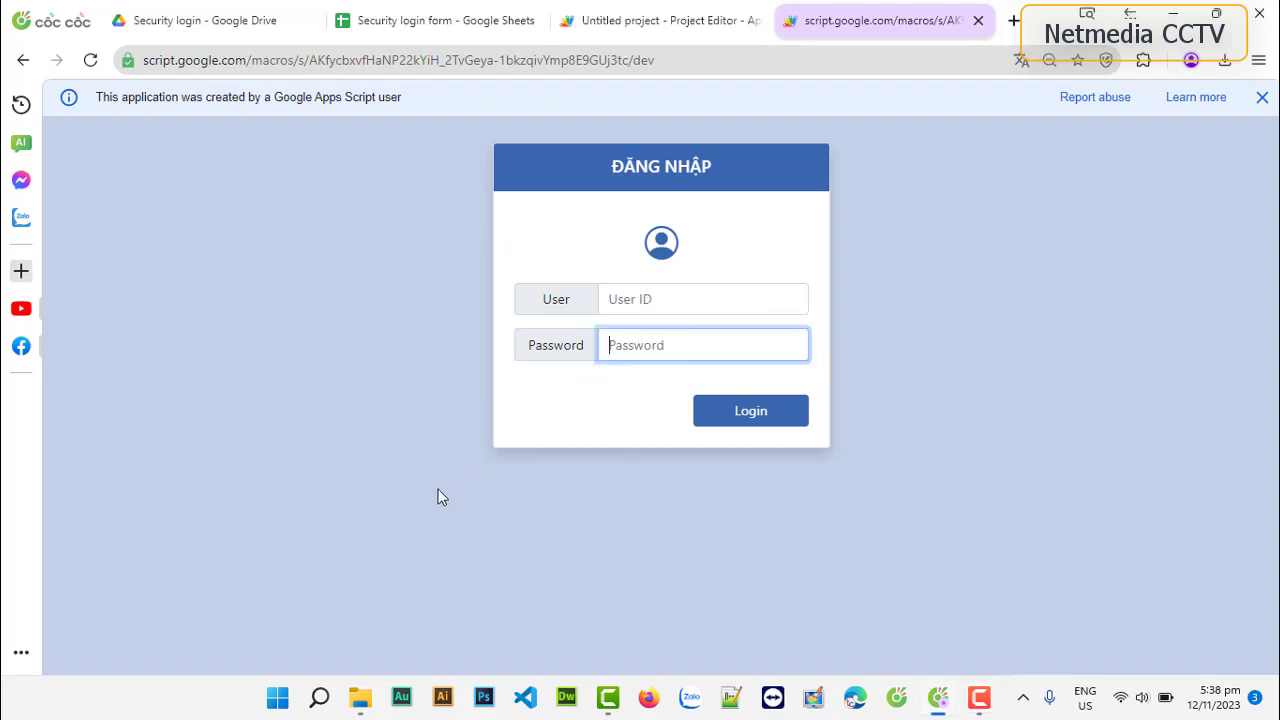
left_click(458, 20)
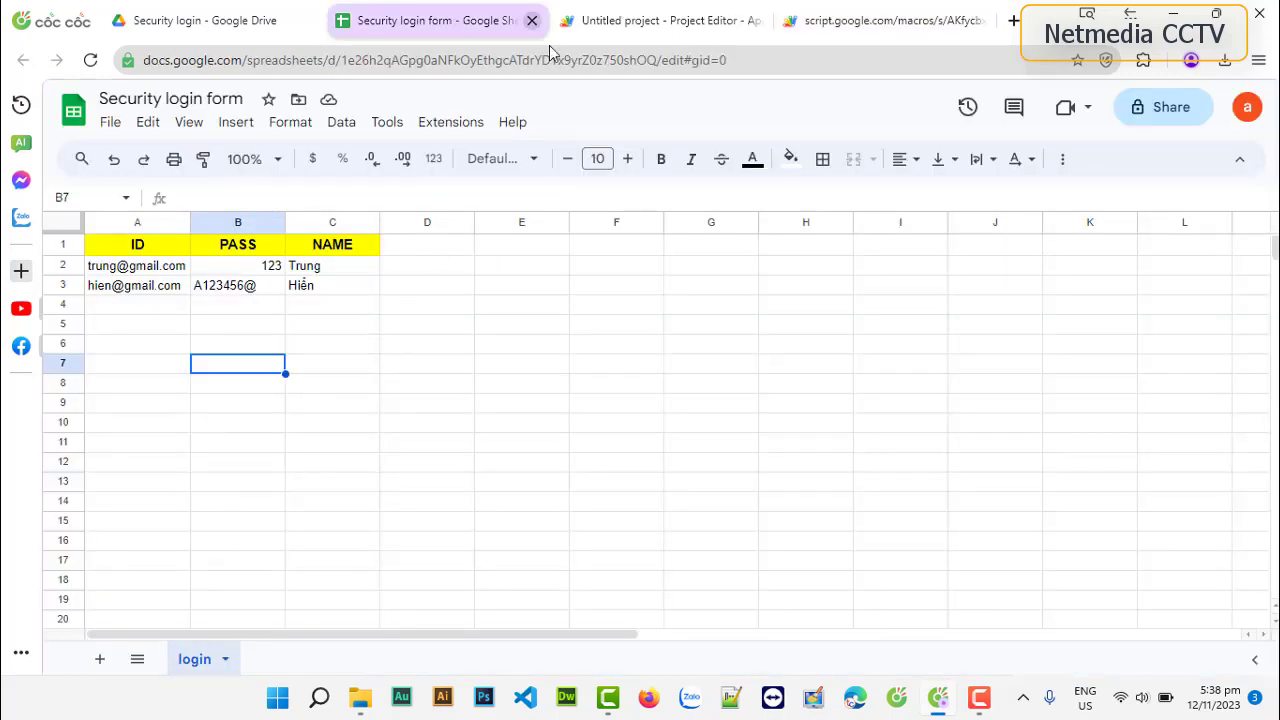
Go back to the deployed web app's ĐĂNG NHẬP login page.
left_click(838, 26)
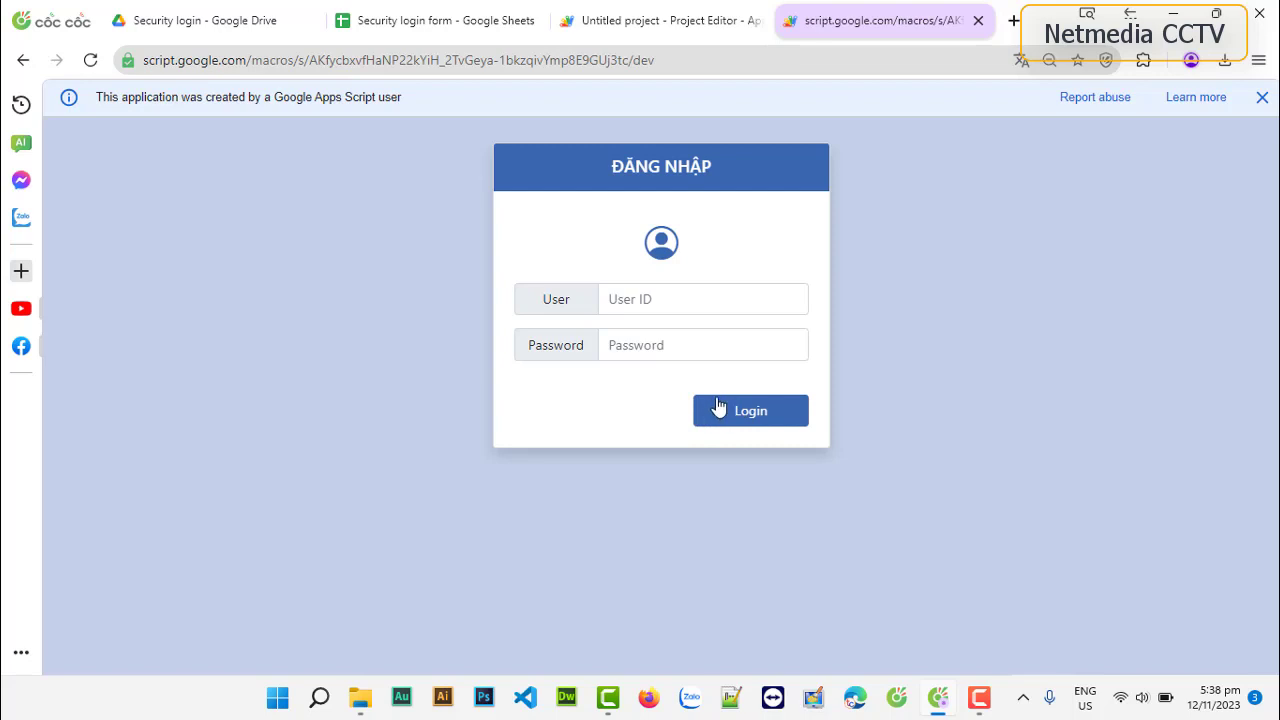
Try logging in with an e-mail and password not in the sheet, getting rejected.
left_click(703, 303)
left_click(689, 340)
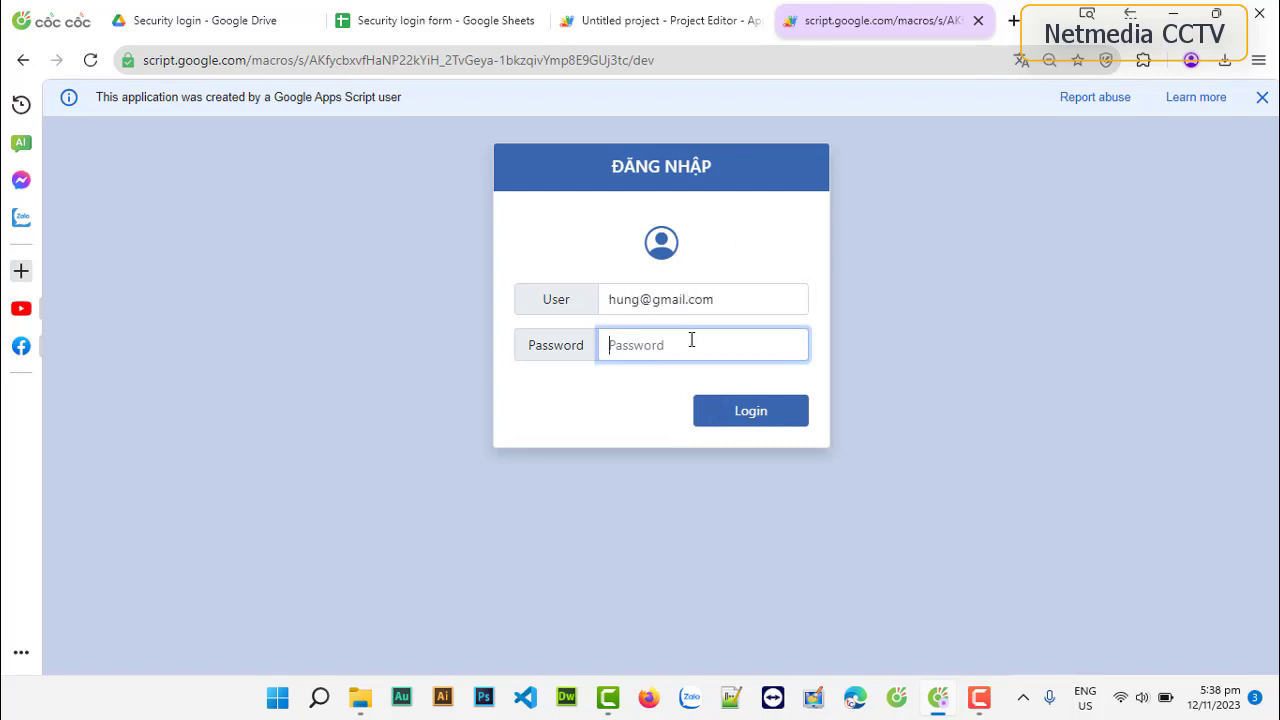
type("123456")
key("Tab")
key("Return")
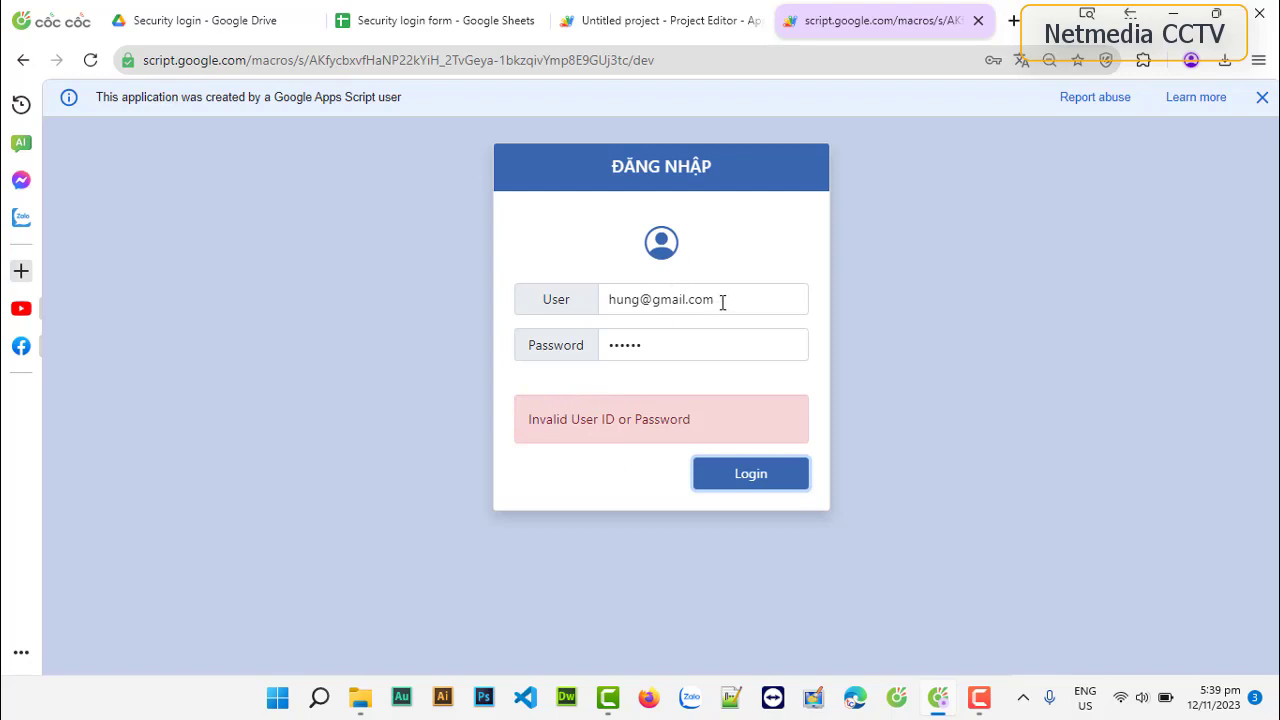
Log in with a listed user's e-mail and password to reach Welcome to Home Page.
left_click_drag(722, 302, 590, 308)
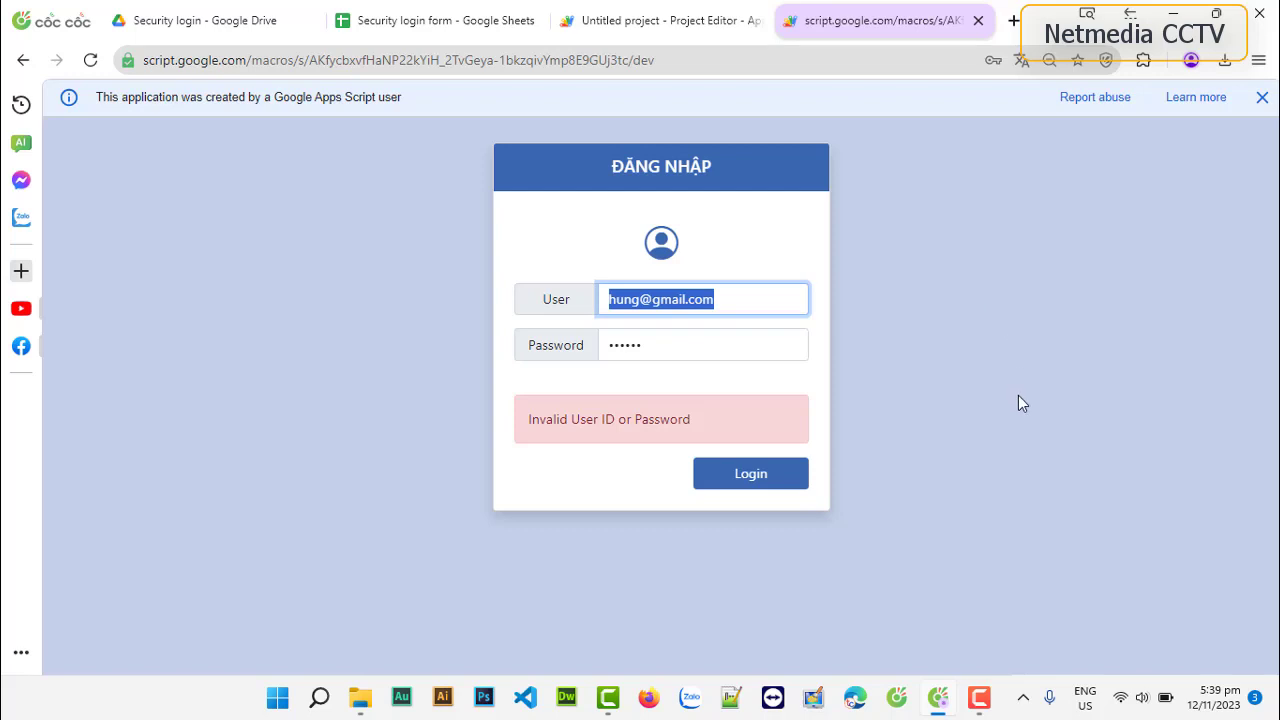
key("Tab")
type("123")
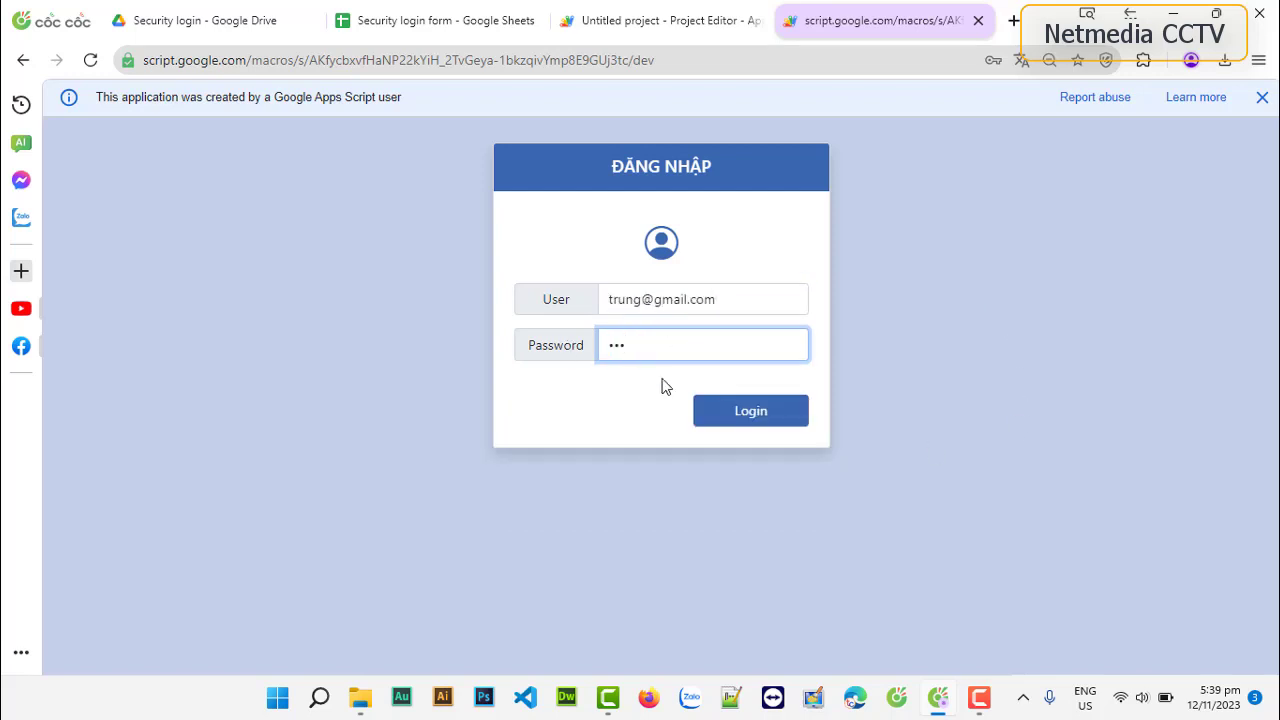
left_click(701, 414)
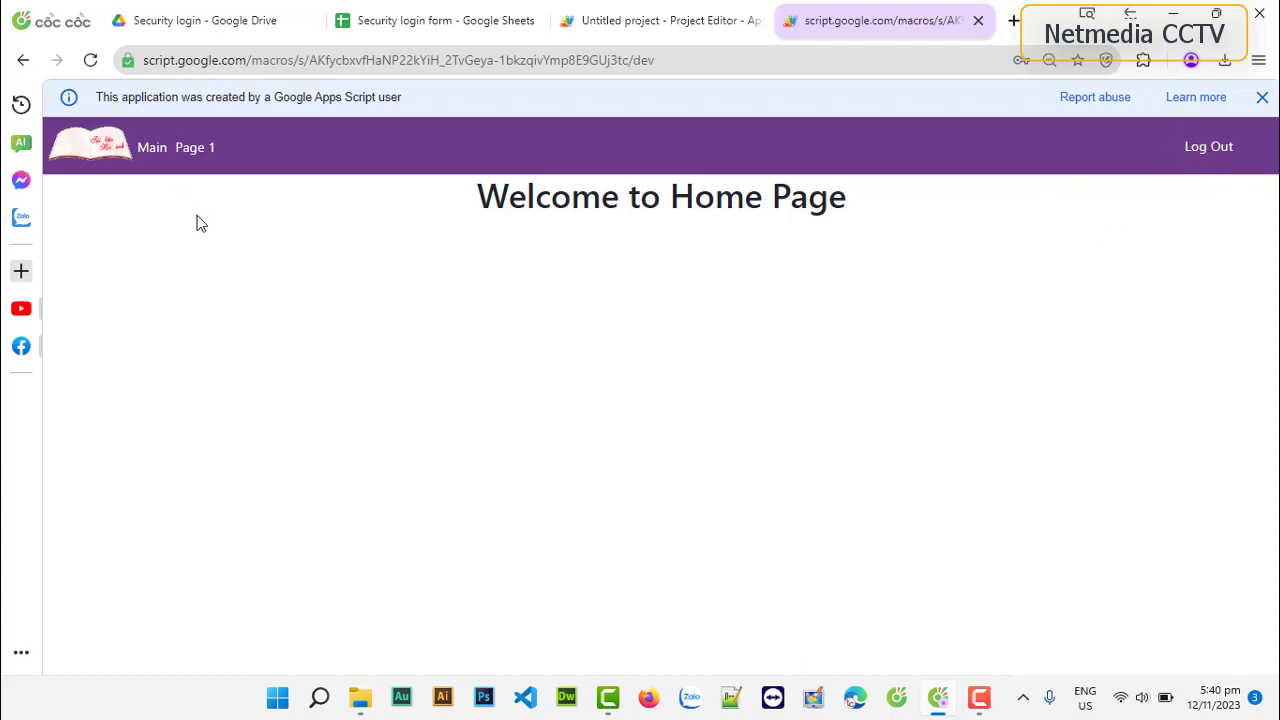
Open Page 1 to view its table of 17 projects and its Search box.
left_click(203, 152)
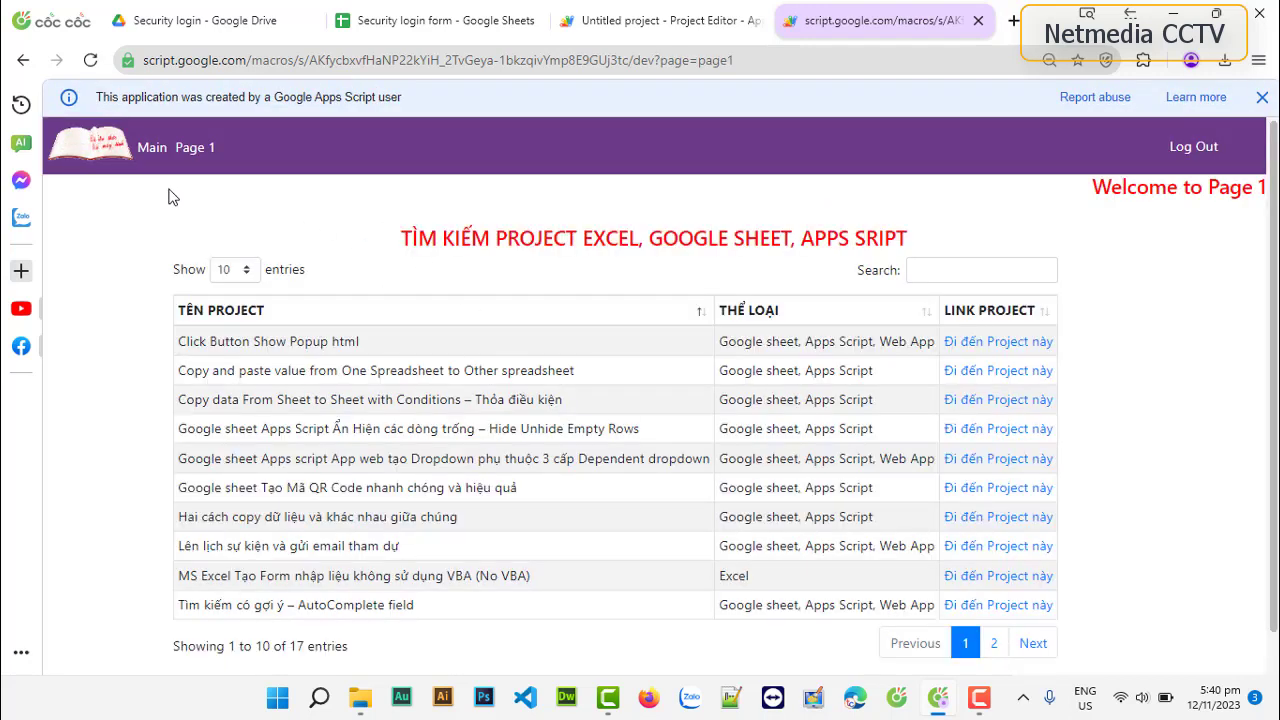
left_click(957, 270)
left_click(651, 250)
Open header.html in the Apps Script project editor and scroll through its navbar code.
left_click(425, 22)
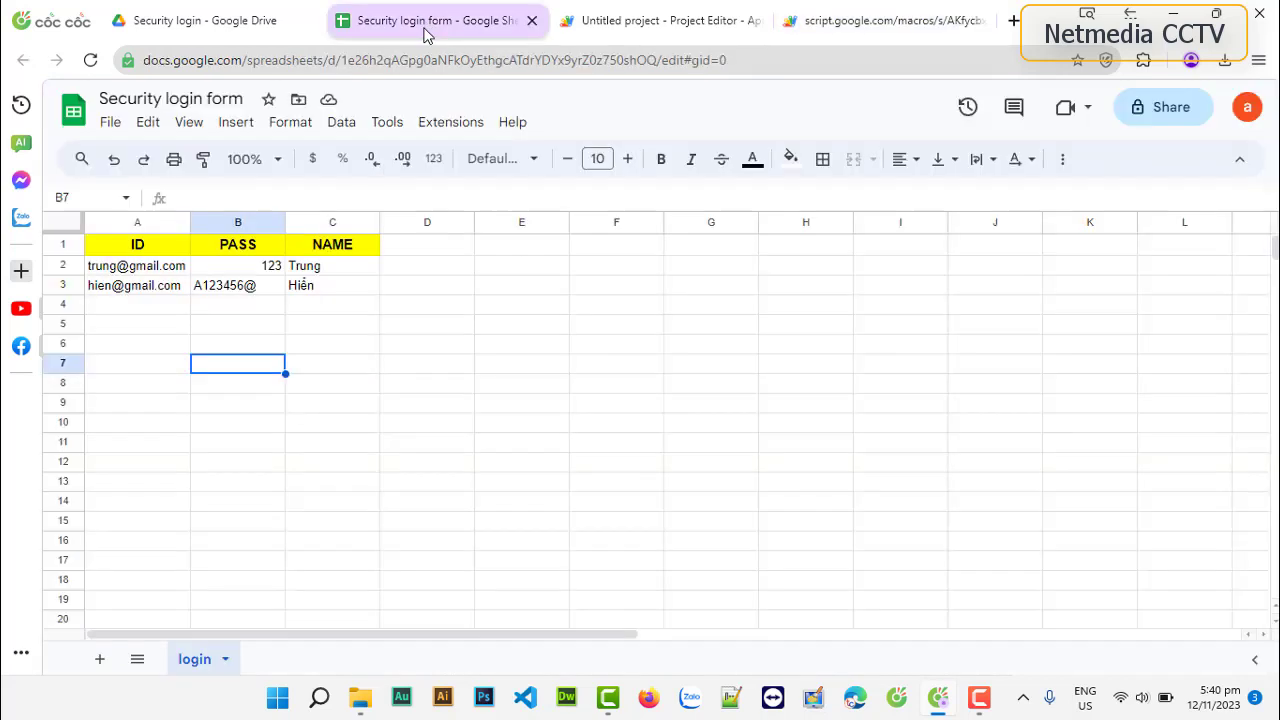
left_click(610, 22)
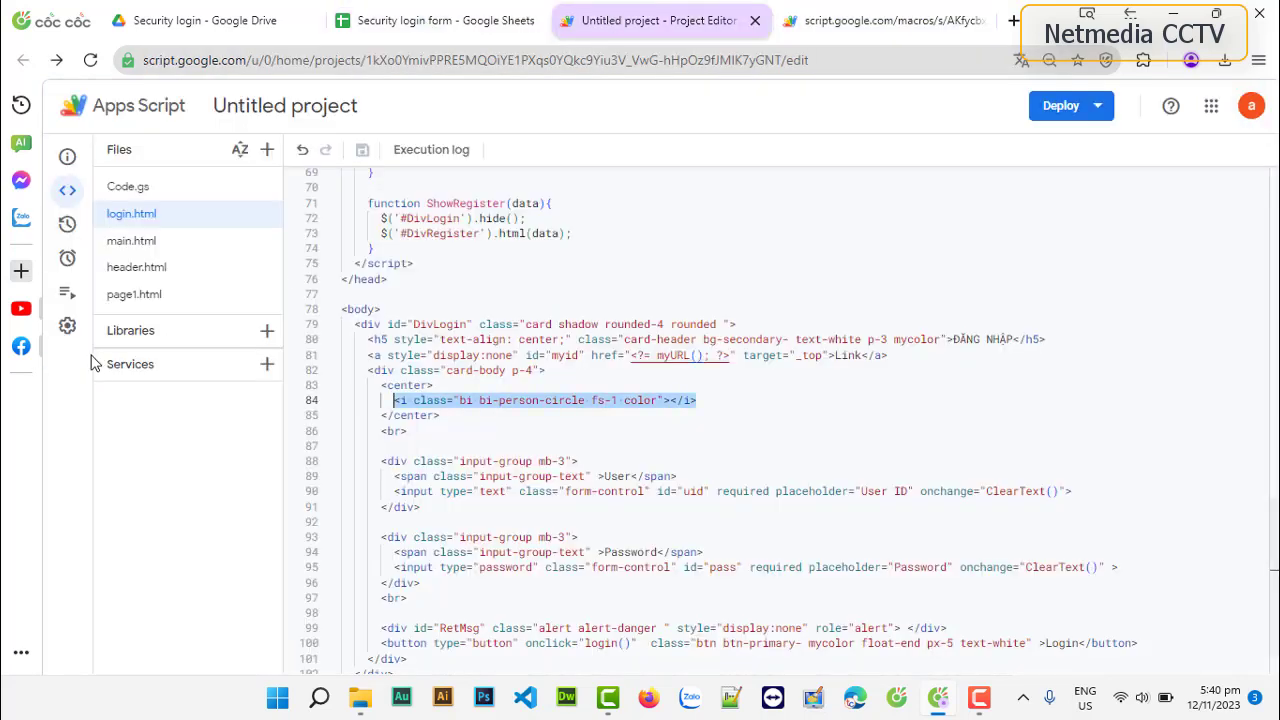
left_click(145, 268)
key("ctrl+a")
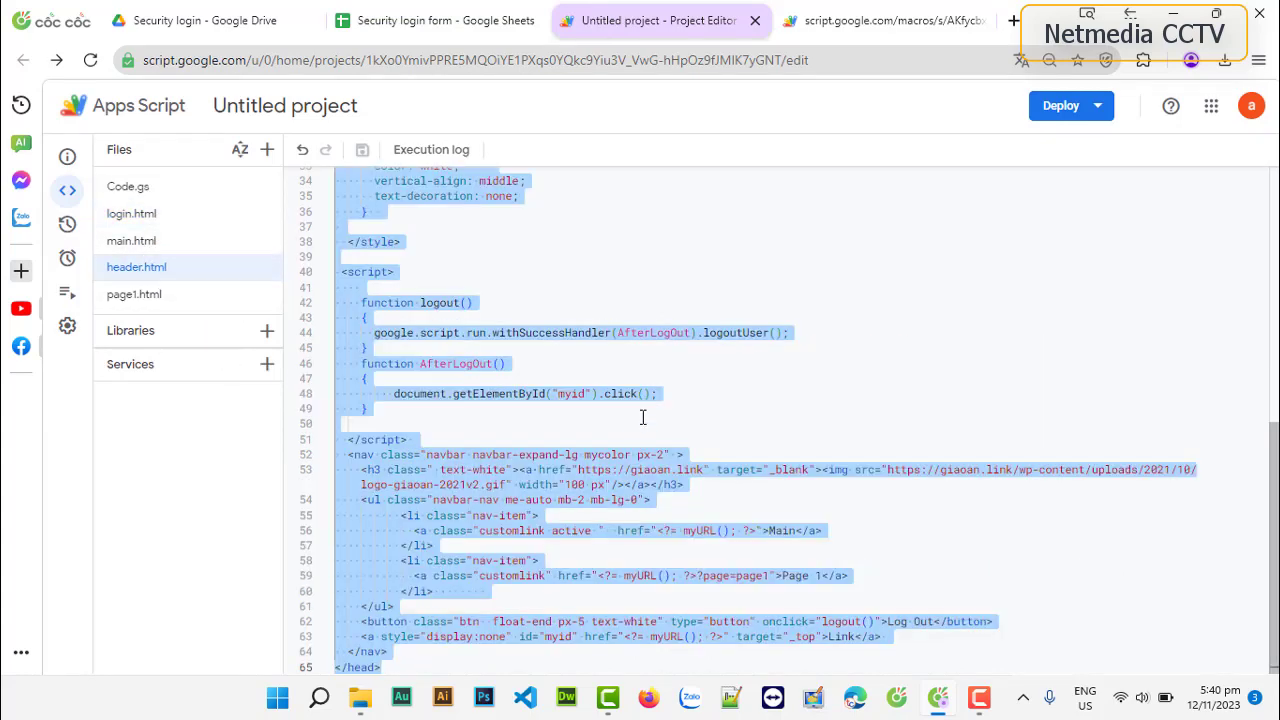
left_click(643, 417)
scroll(618, 424, "up", 5)
scroll(618, 424, "down", 3)
scroll(618, 426, "down", 3)
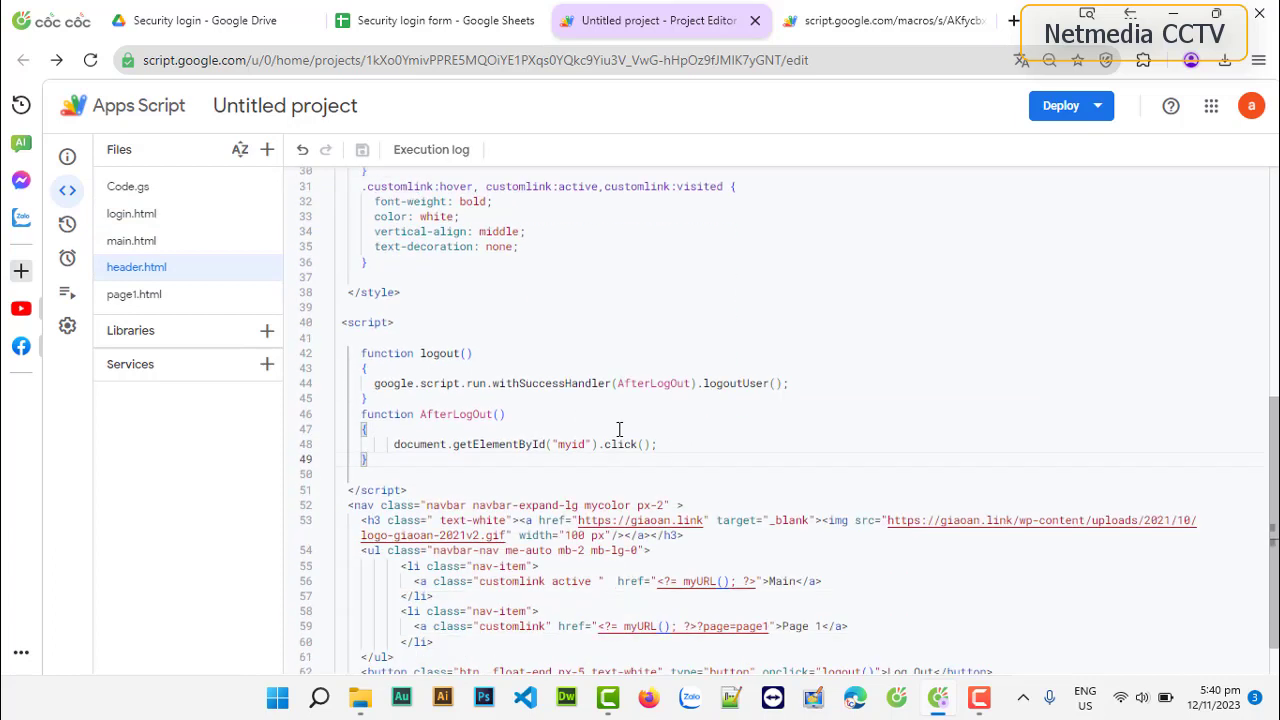
scroll(618, 430, "down", 1)
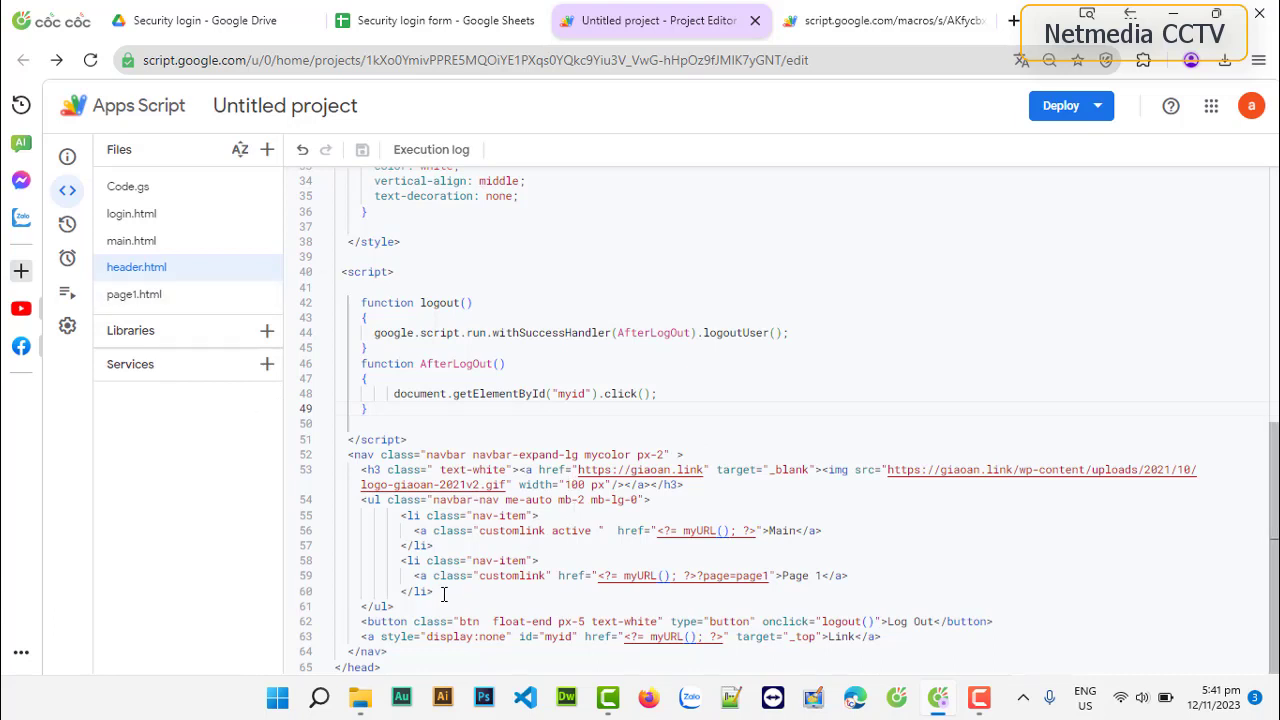
Examine the Page 1 nav-item on lines 58–60, including its page=page1 link and label.
left_click_drag(440, 592, 395, 562)
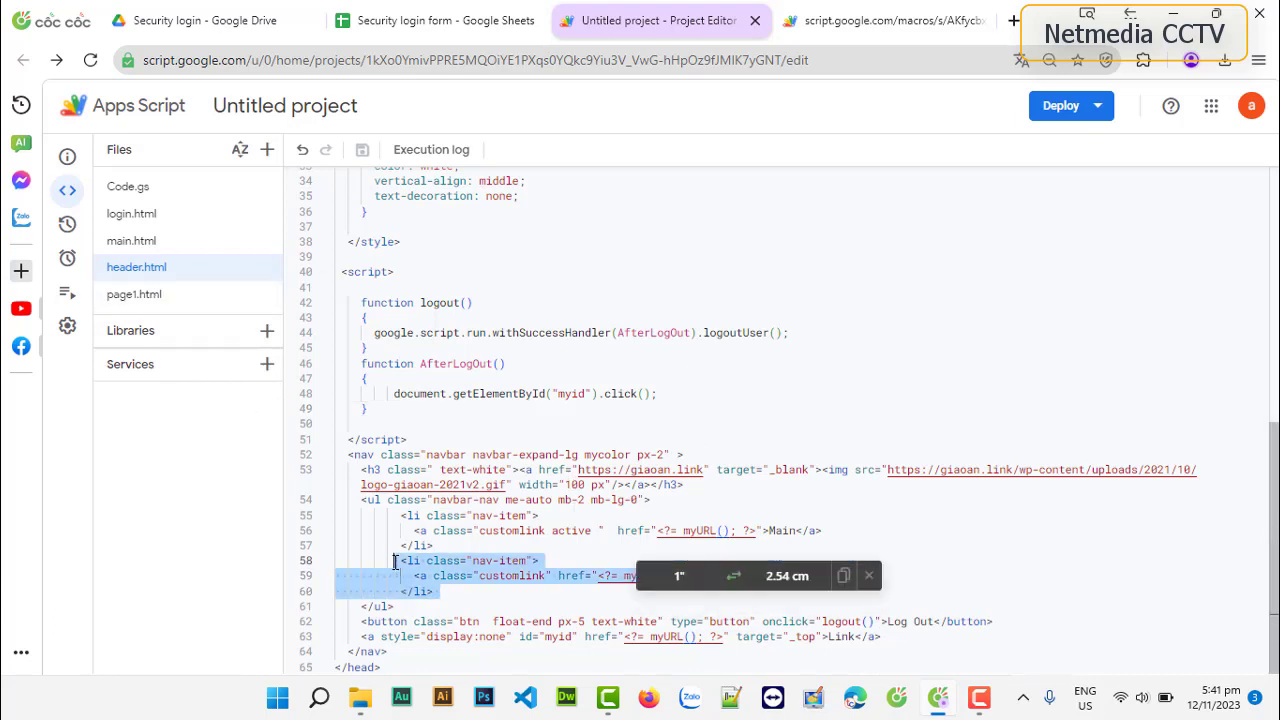
left_click(450, 592)
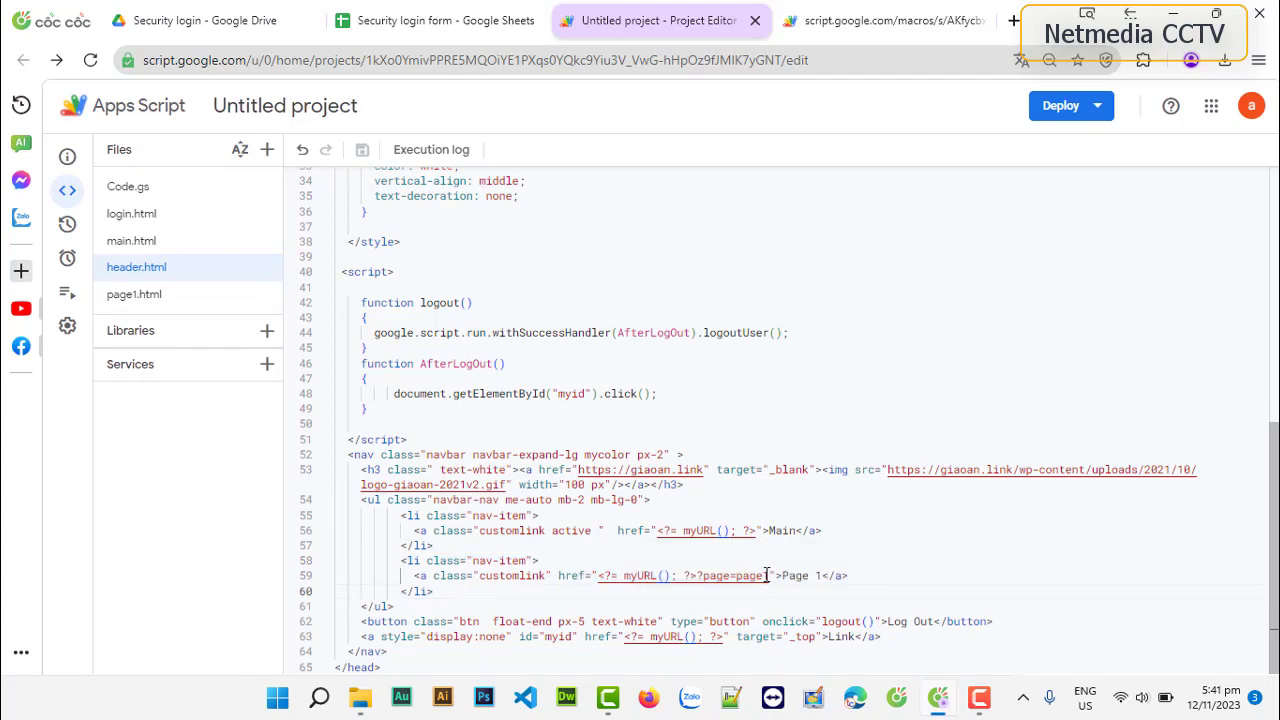
left_click_drag(762, 575, 773, 575)
key("Down")
left_click_drag(783, 576, 820, 575)
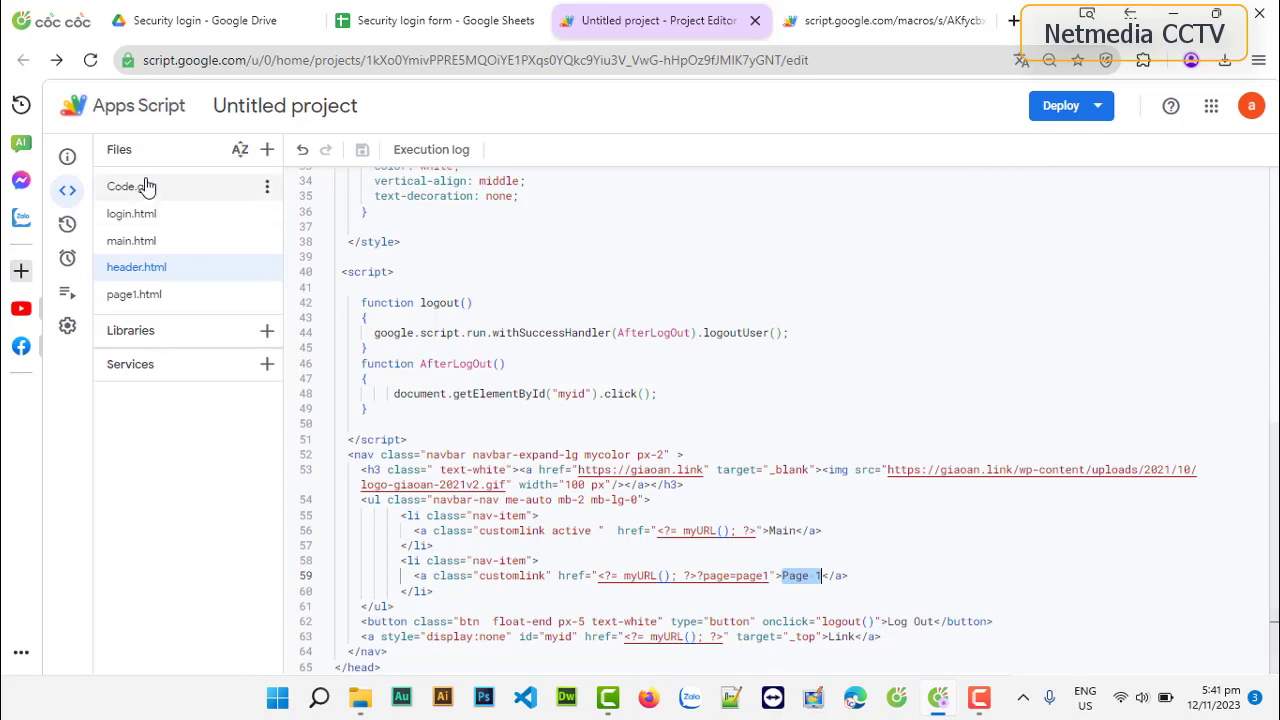
left_click(871, 22)
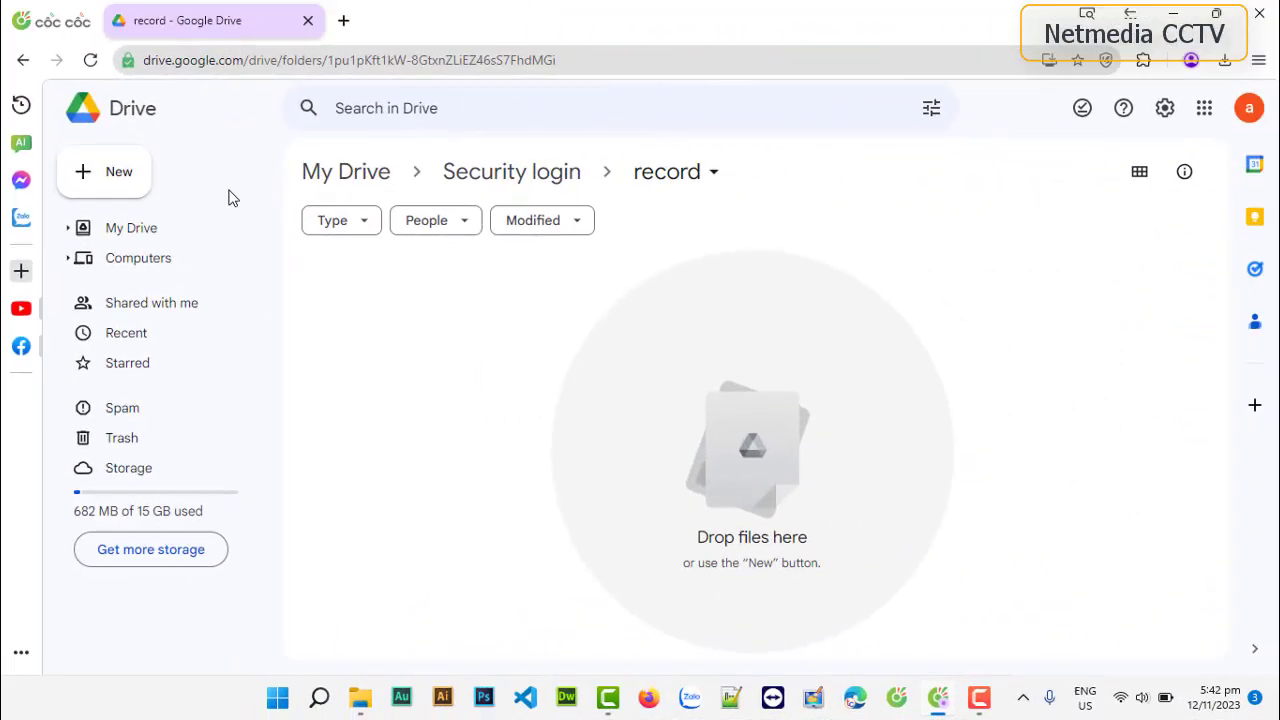
Create a blank Google Sheets spreadsheet inside the record folder using New.
left_click(117, 184)
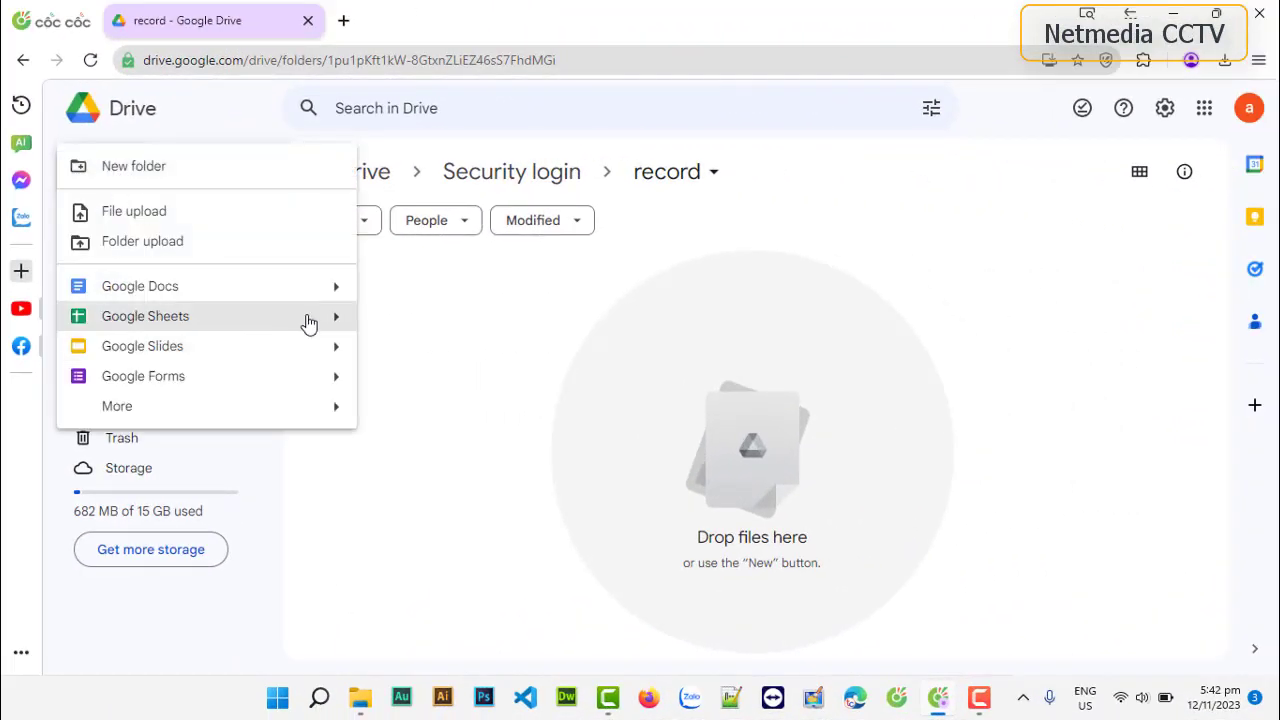
mouse_move(334, 318)
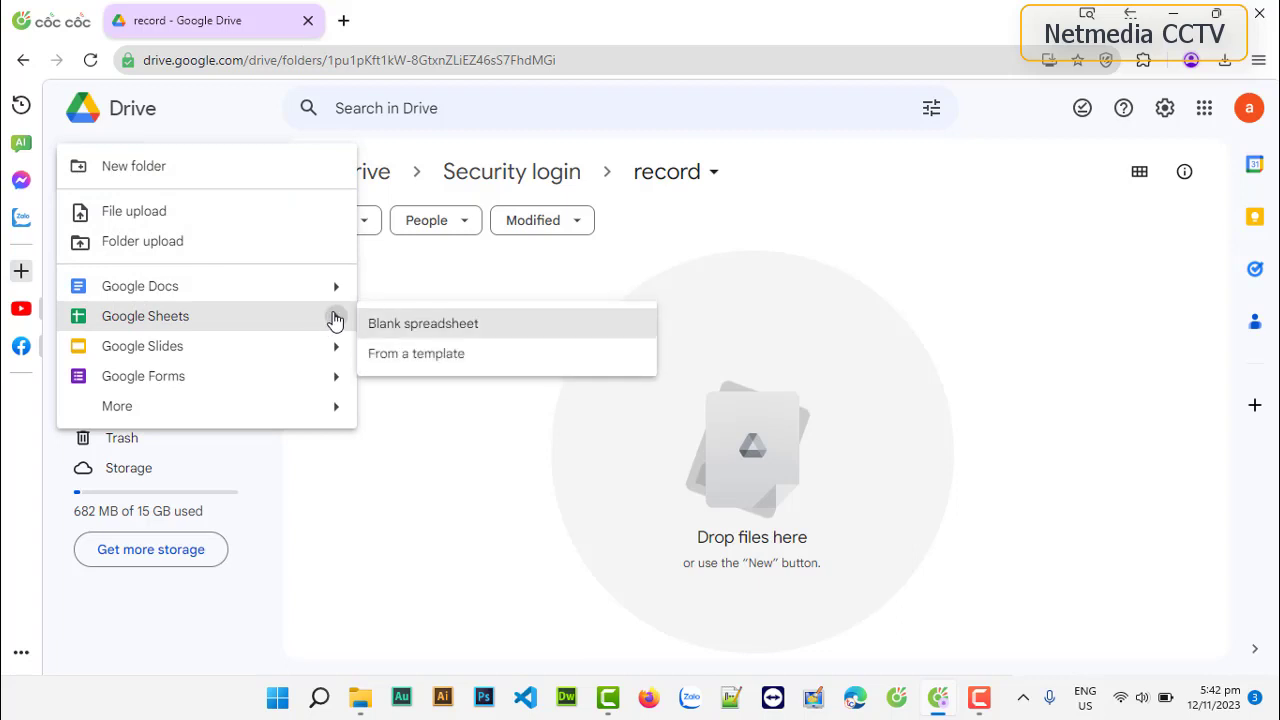
left_click(441, 324)
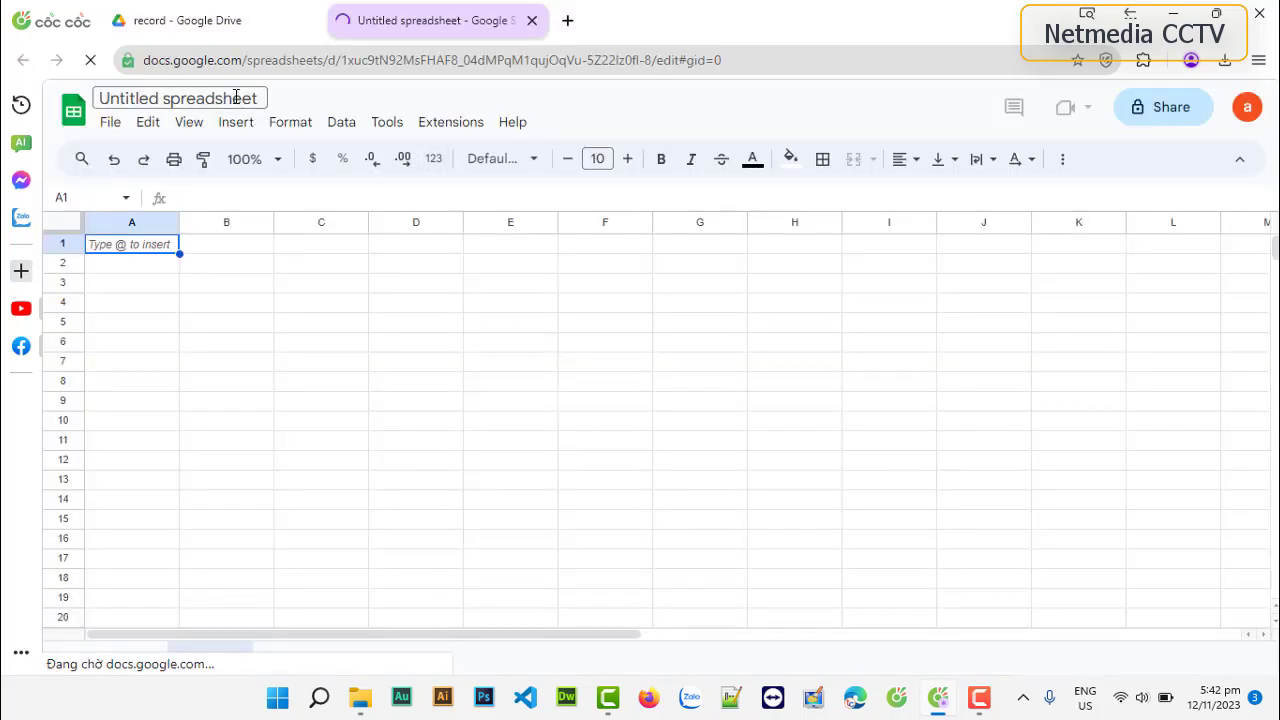
Title the spreadsheet 'Security login form' and rename Sheet1 to 'login'.
left_click(236, 97)
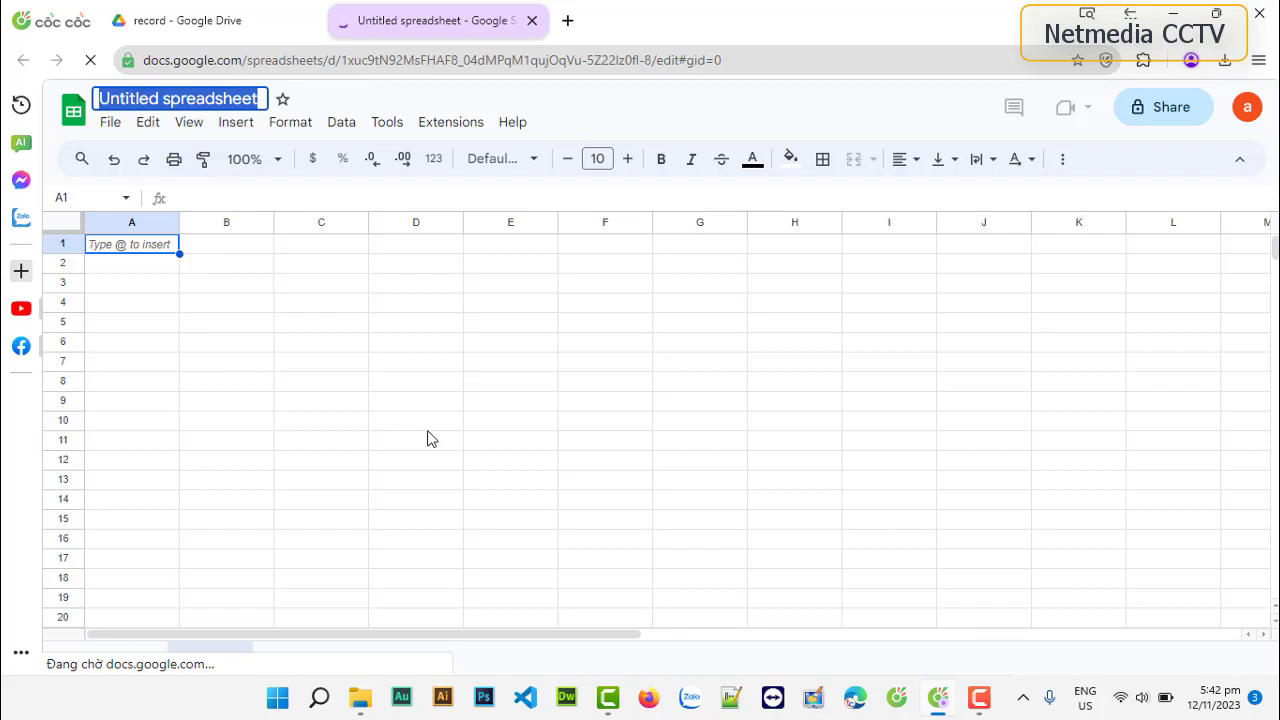
type("Secu")
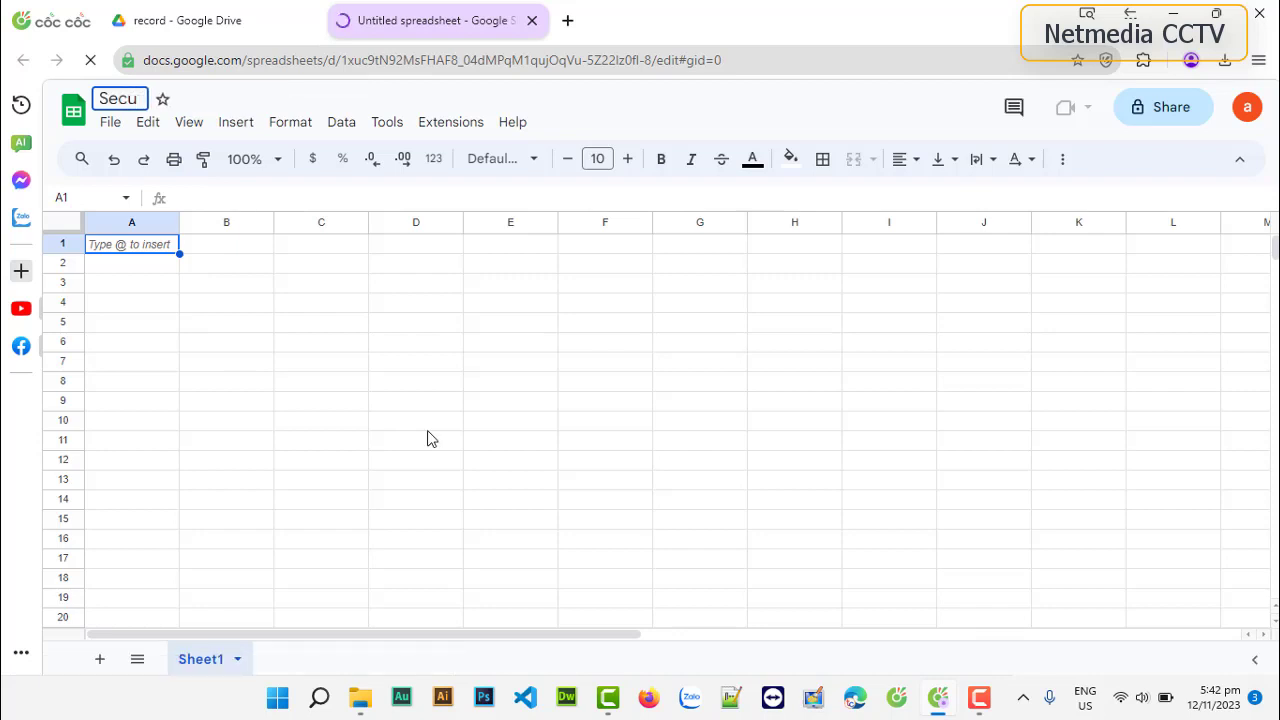
type("rity login form")
key("Return")
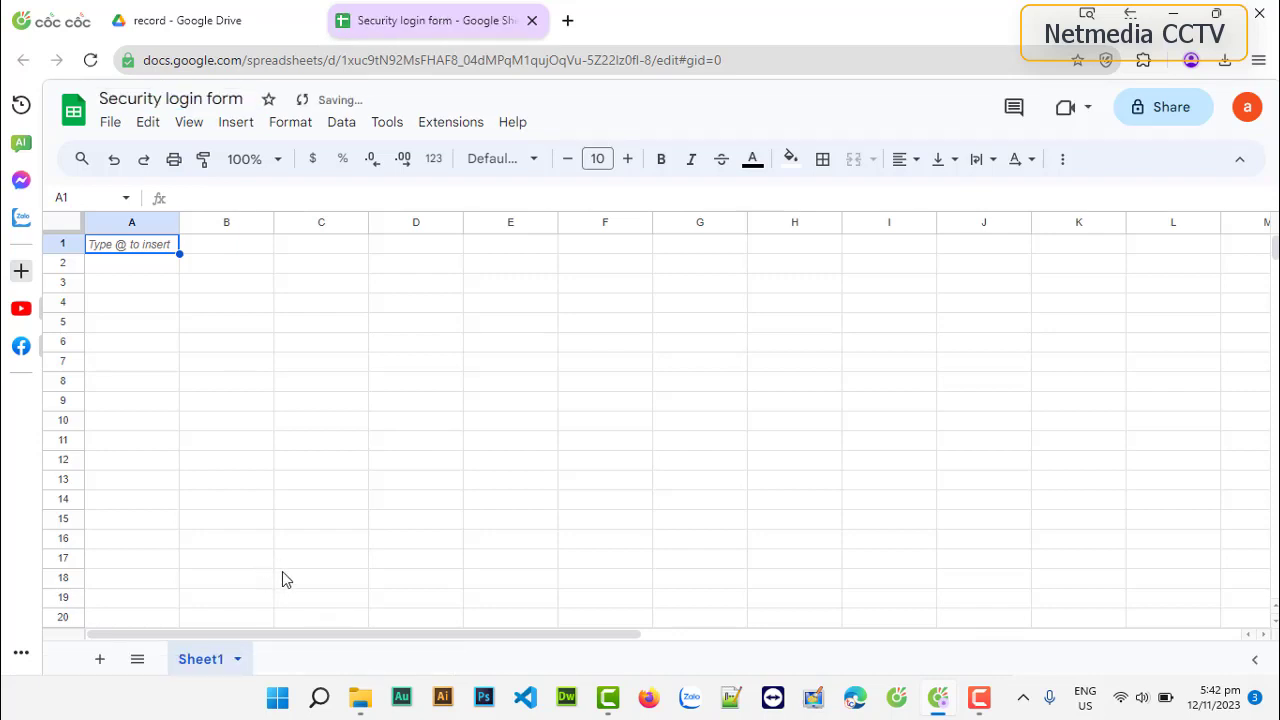
double_click(205, 668)
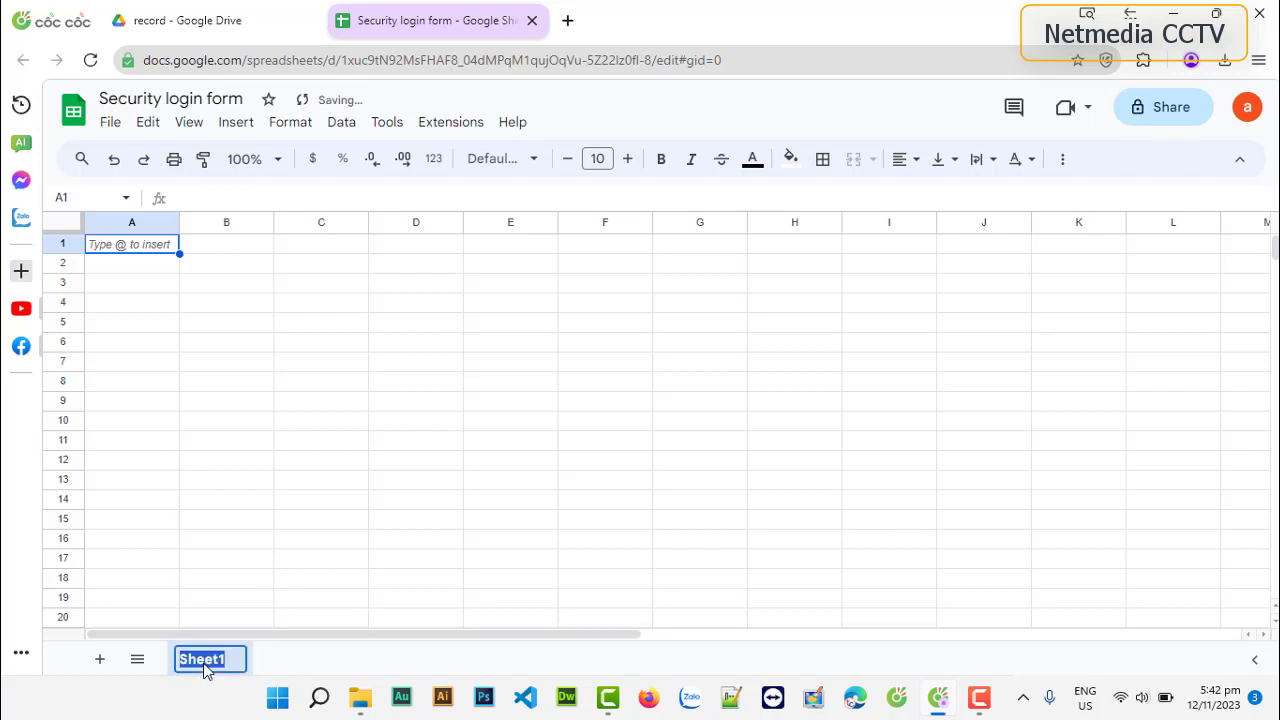
type("login")
left_click(218, 462)
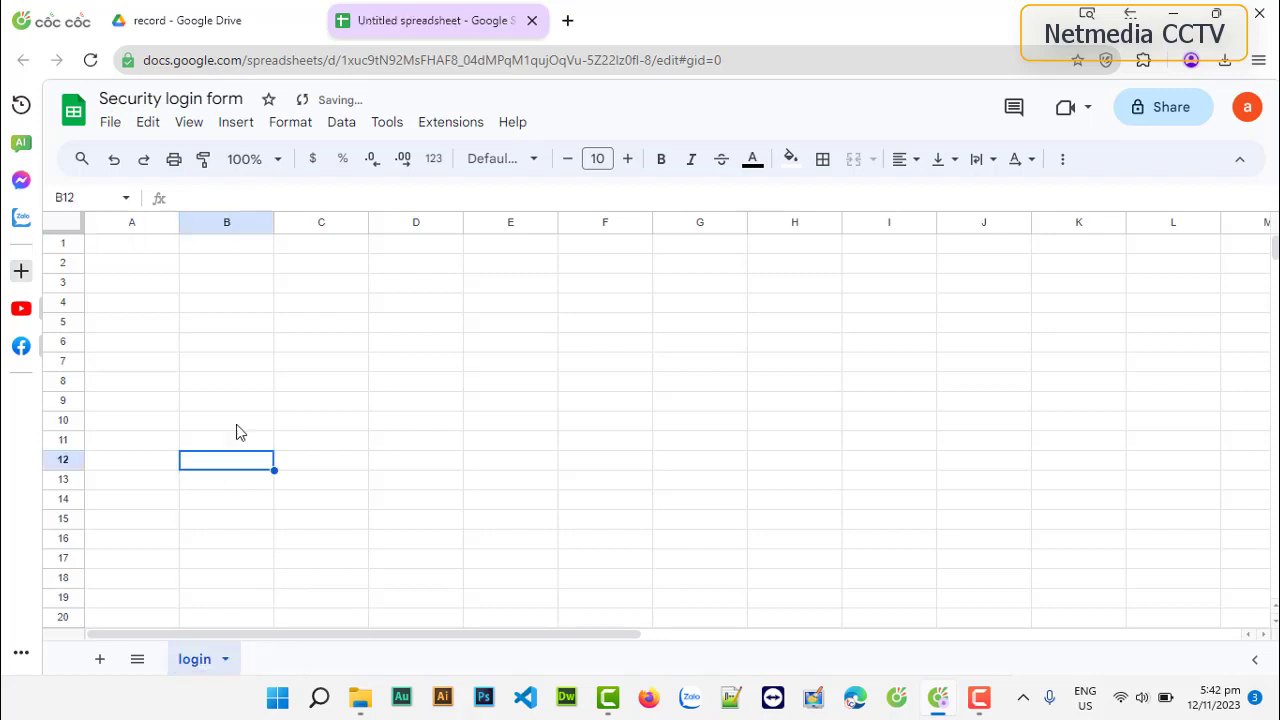
Enter the headings User Name, PassWord and Name in cells A1 to C1.
left_click(146, 249)
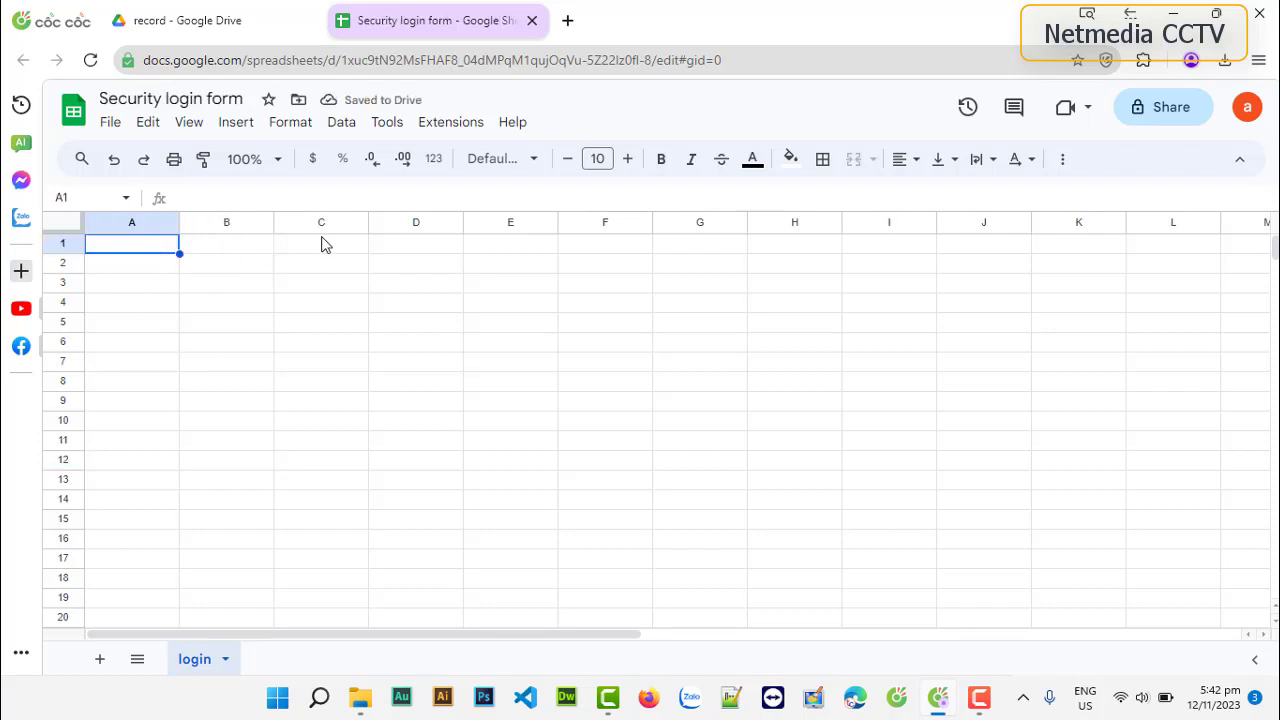
key("Return")
type("U")
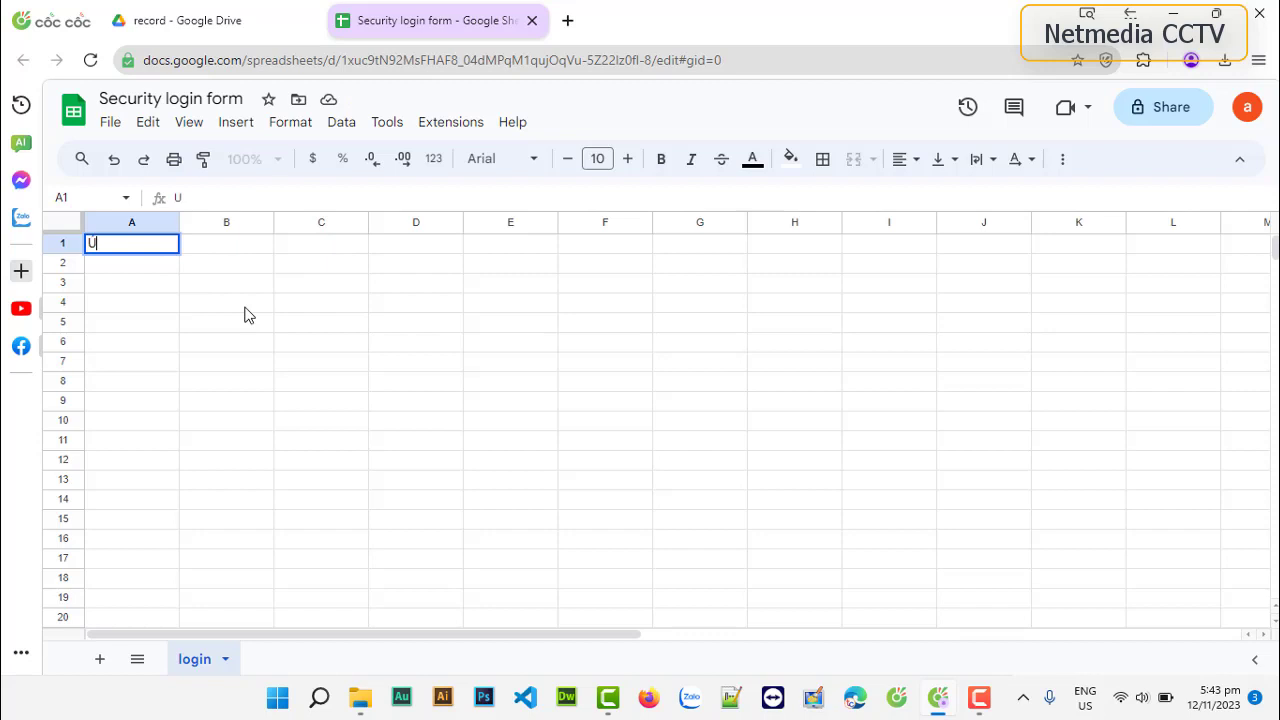
type("ser Name")
left_click(238, 248)
type("PassWord")
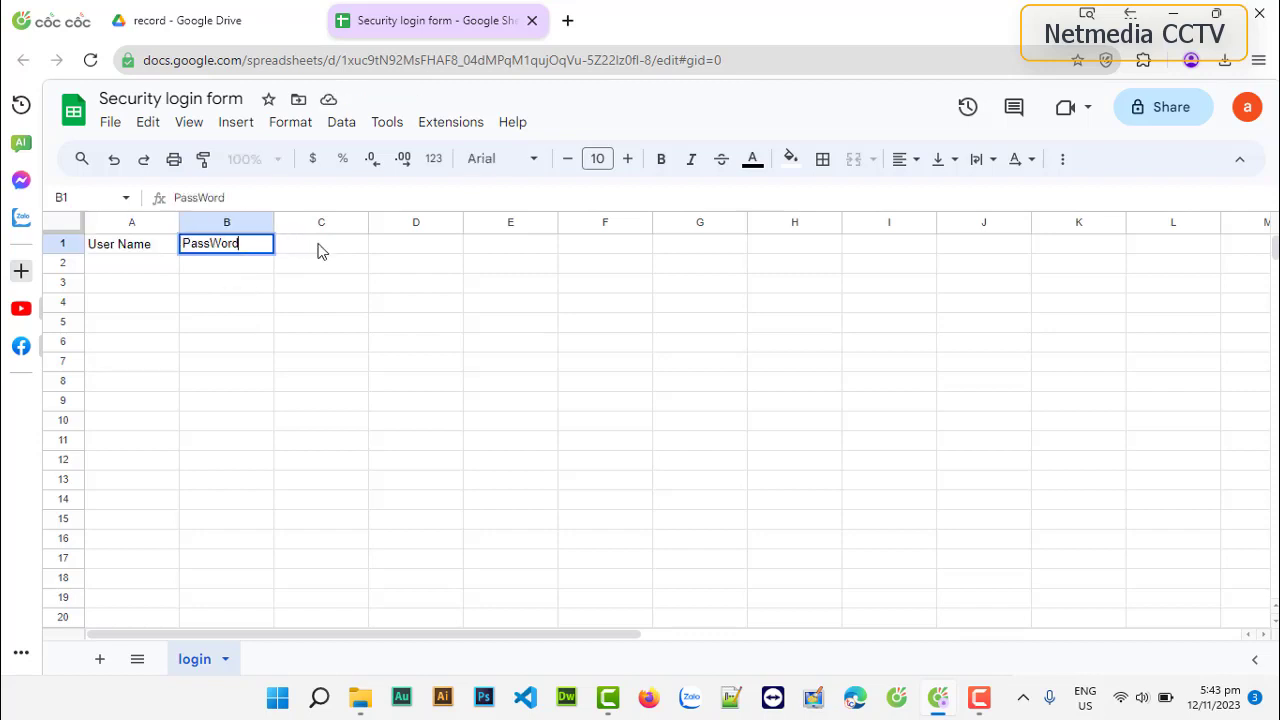
double_click(320, 250)
type("ame")
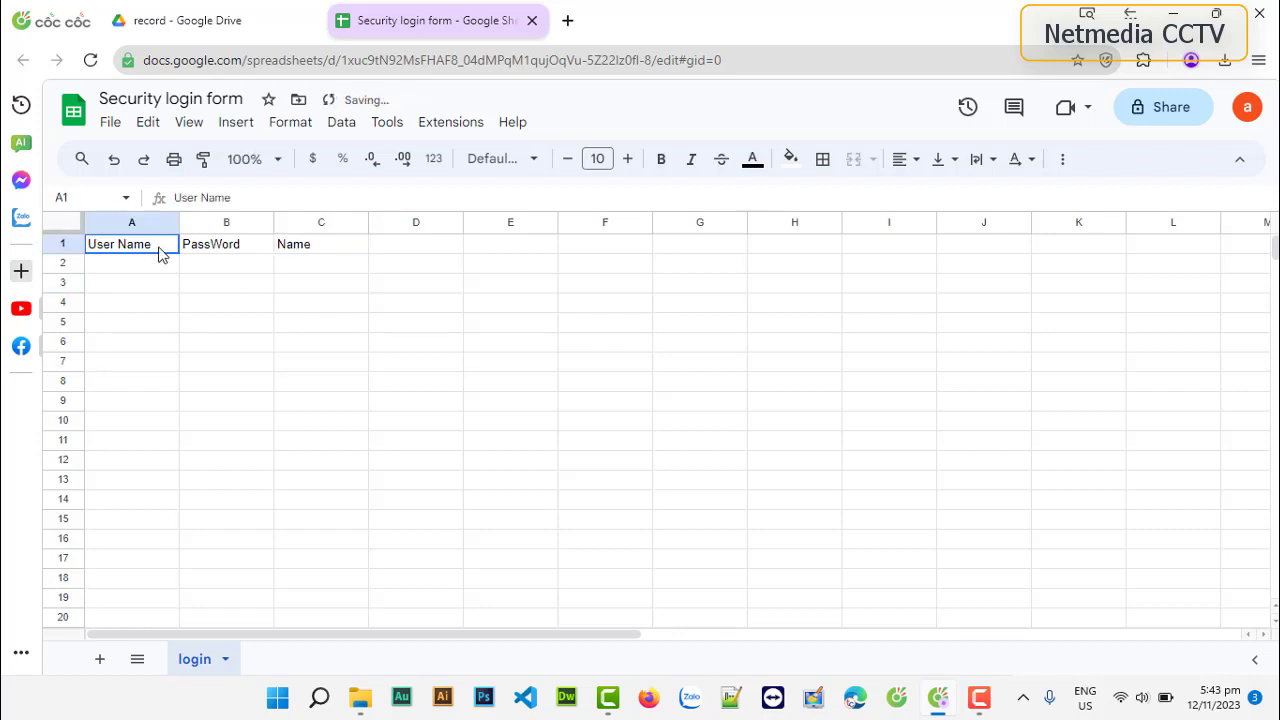
Make the A1:C1 headings bold and centred with a yellow fill.
left_click_drag(163, 251, 289, 251)
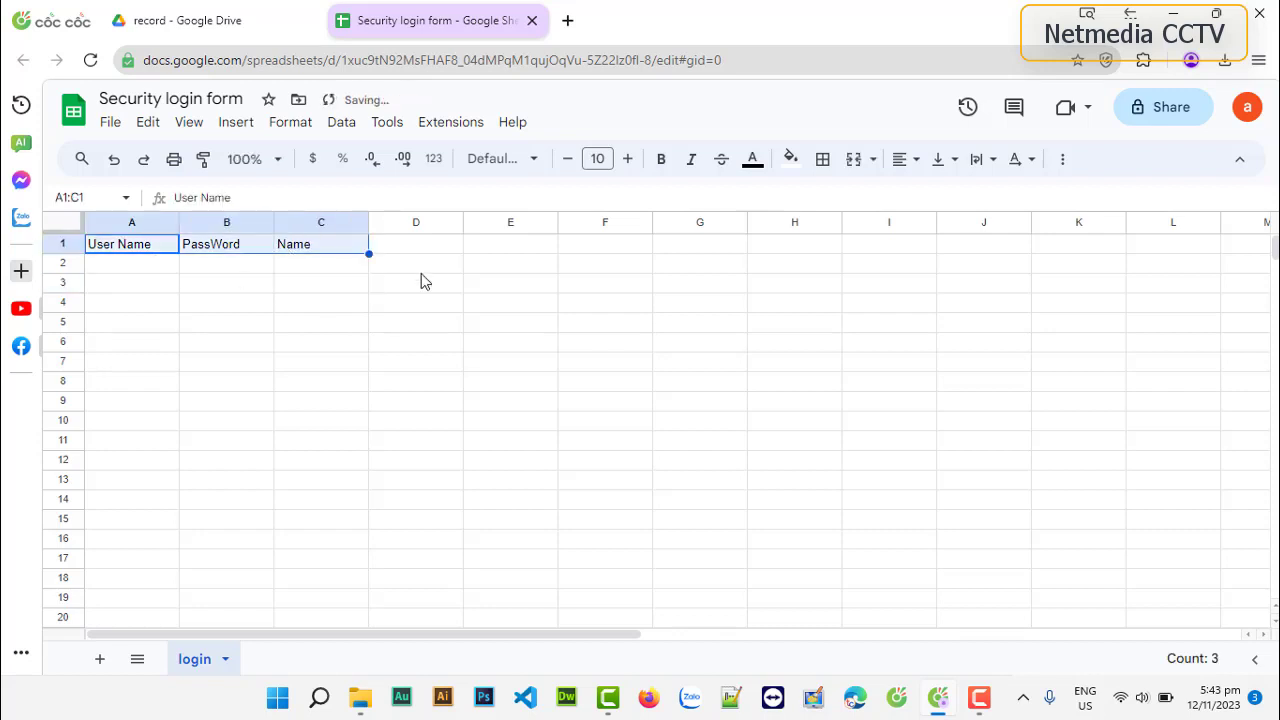
left_click(790, 160)
left_click(840, 246)
key("ctrl+b")
key("ctrl+shift+e")
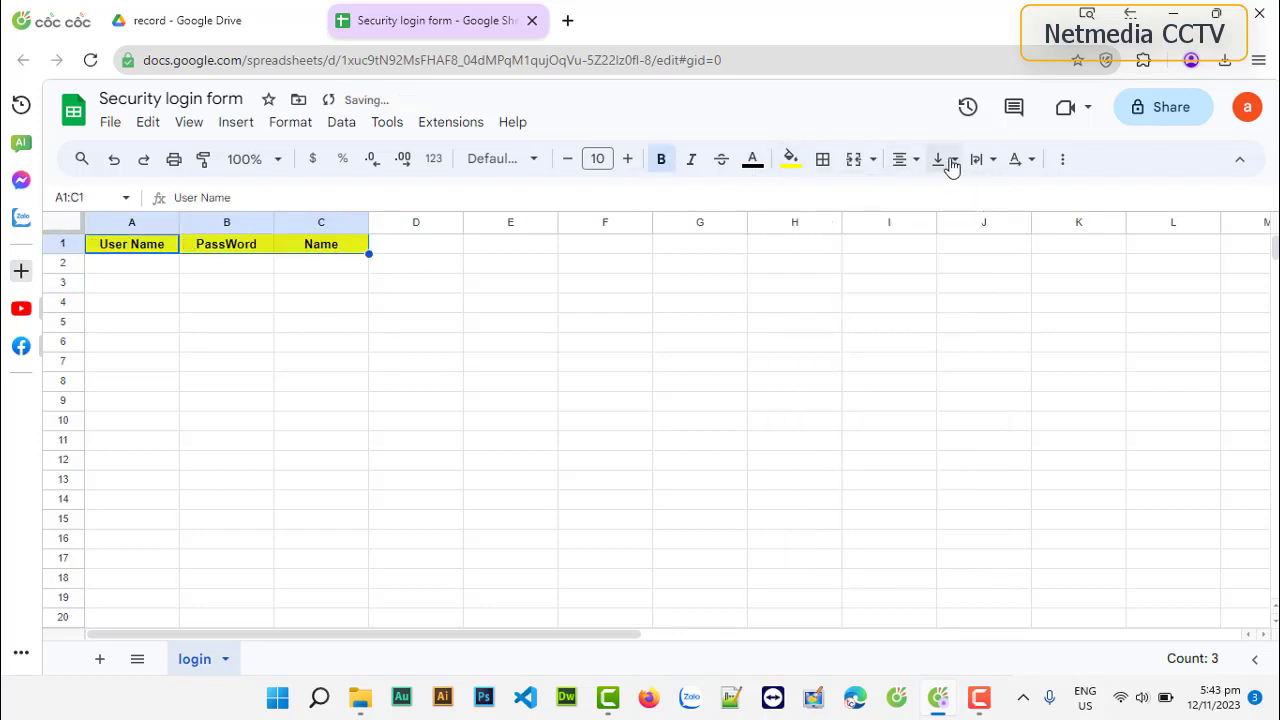
left_click(320, 361)
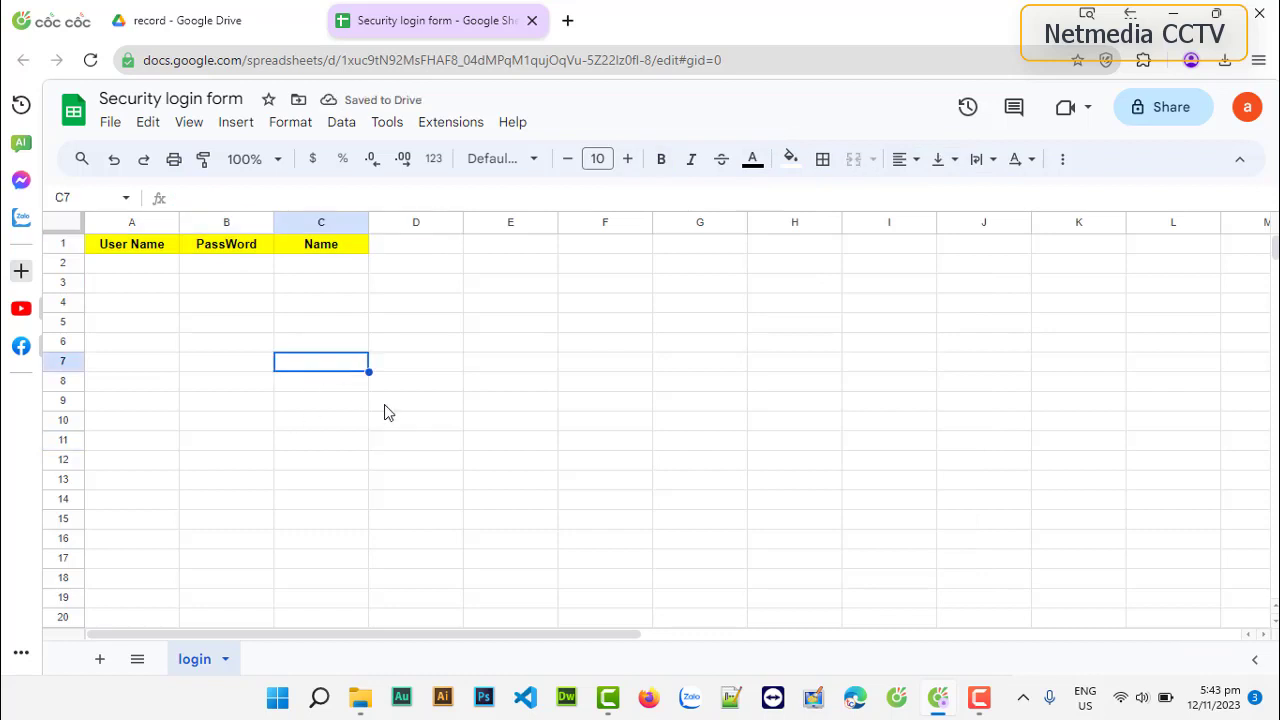
left_click(455, 122)
Open an Apps Script project for the sheet and add an empty login.html file.
left_click(490, 216)
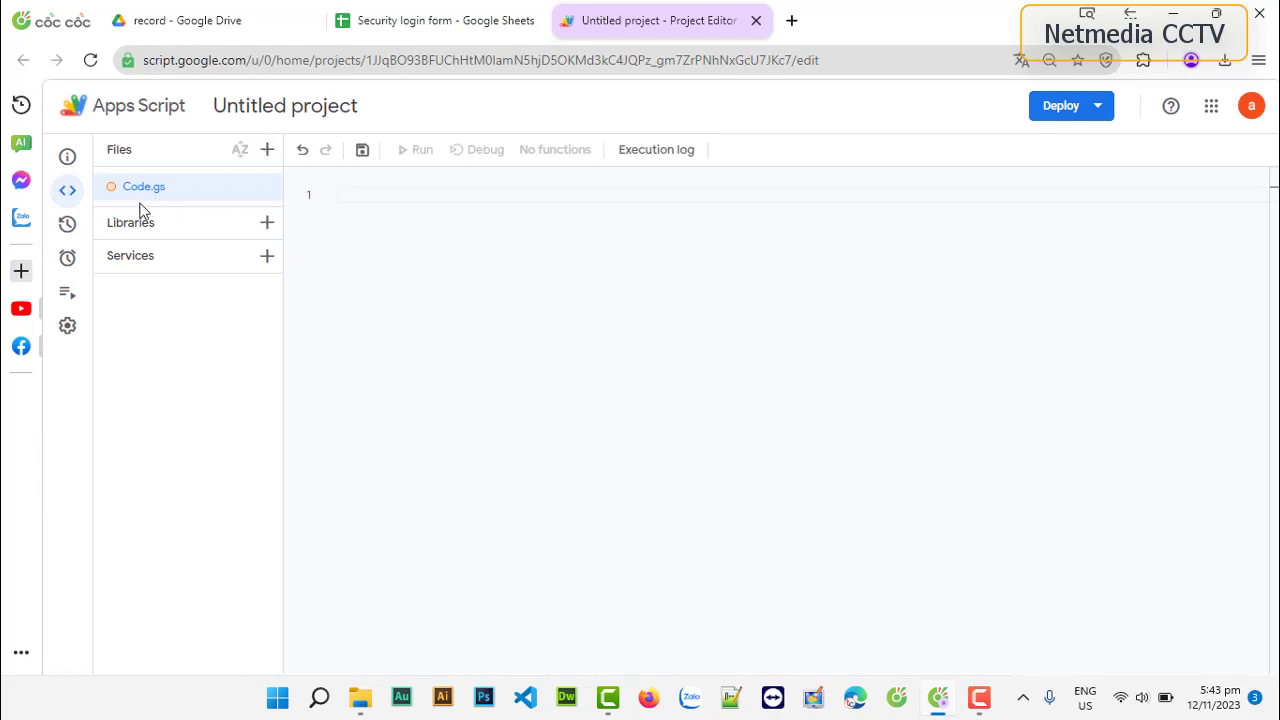
left_click(267, 151)
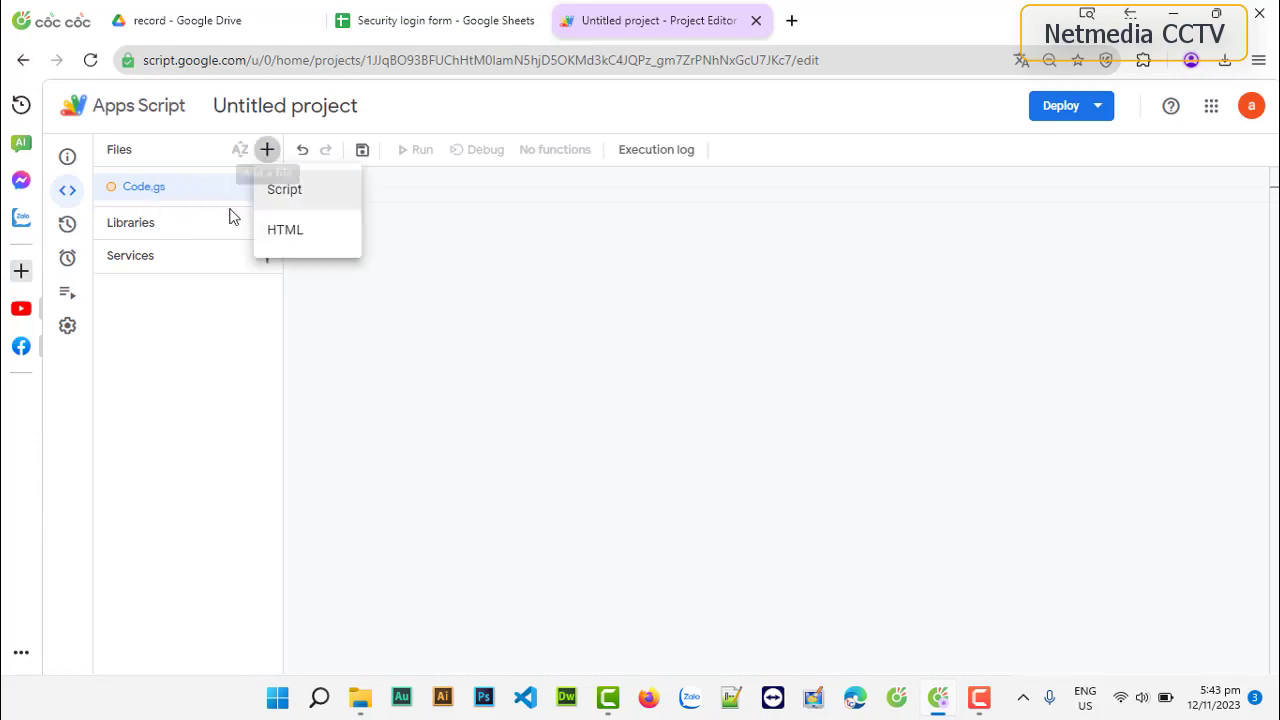
left_click(263, 243)
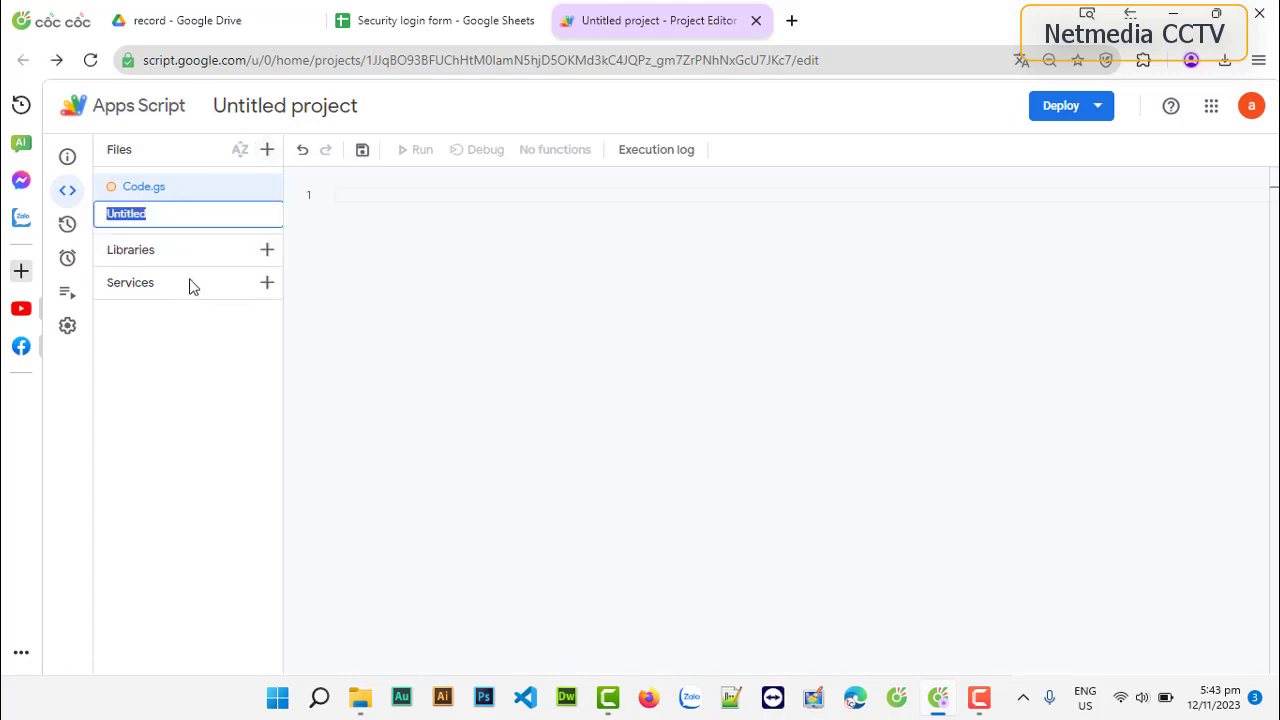
type("log")
type("in")
key("Return")
left_click_drag(429, 340, 331, 189)
key("BackSpace")
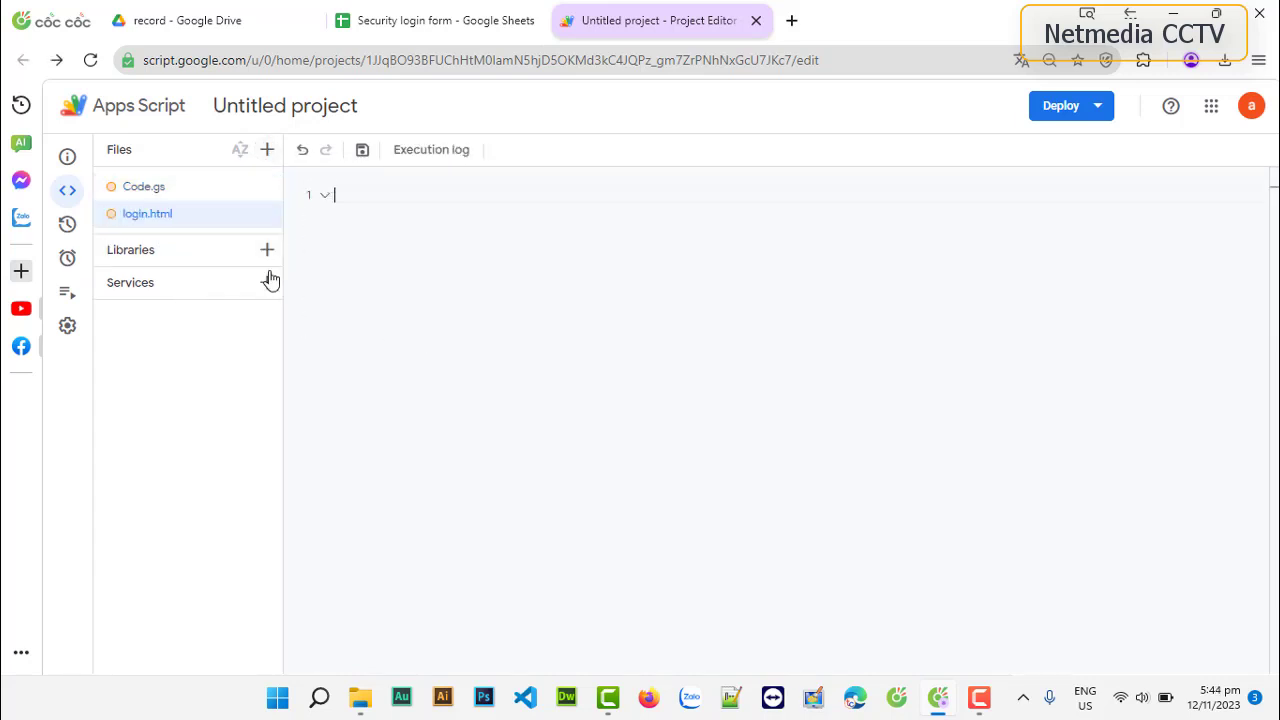
Add header.html and main.html files to the project.
left_click(267, 149)
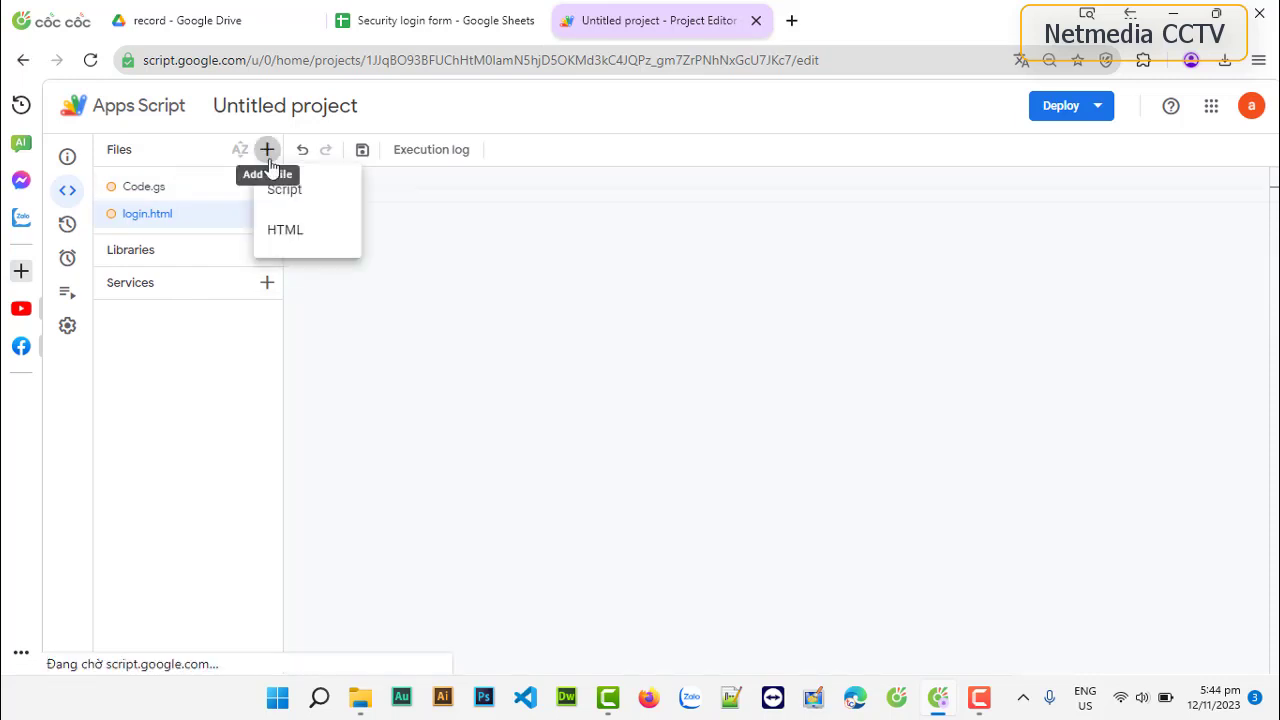
left_click(285, 232)
type("h")
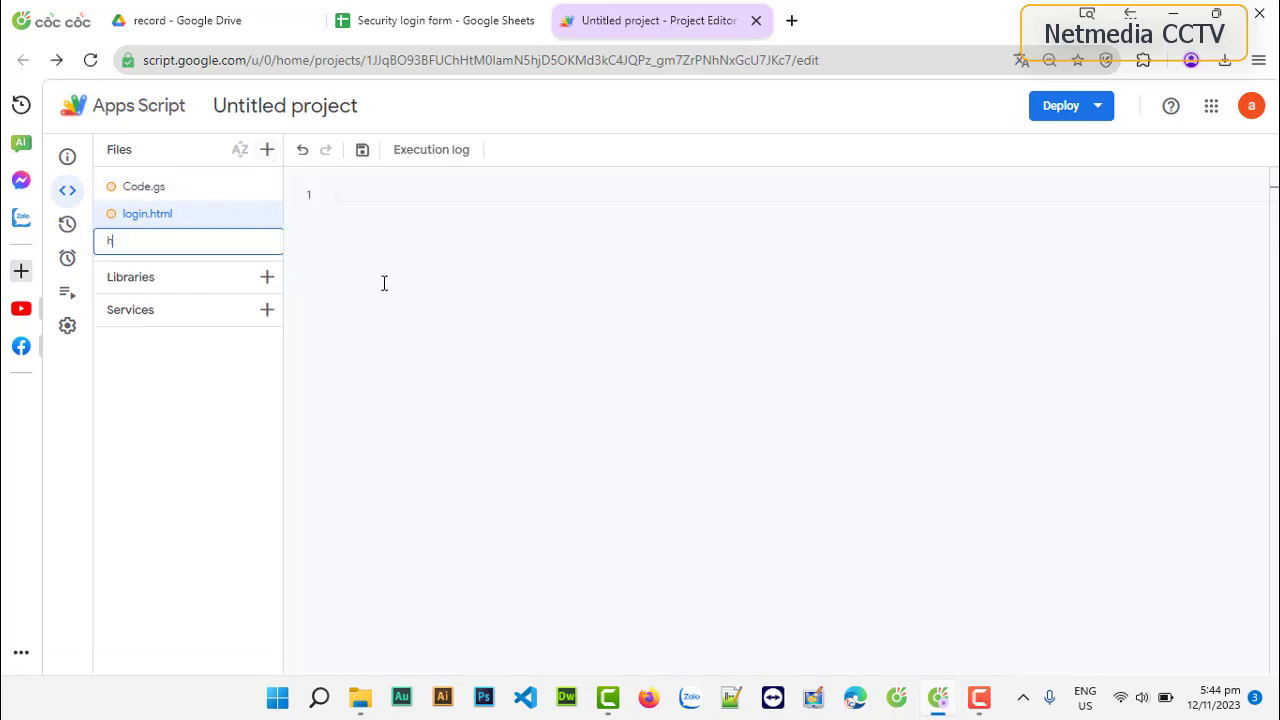
type("eader")
key("Return")
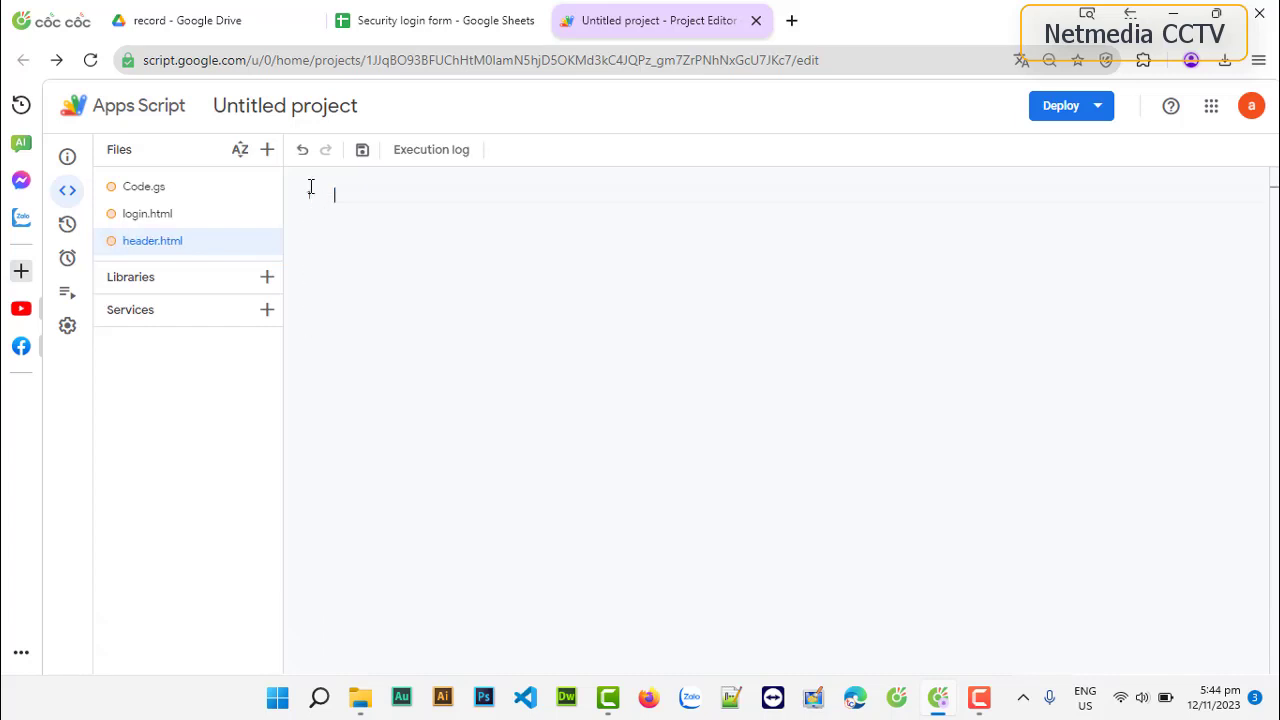
left_click(271, 152)
left_click(287, 236)
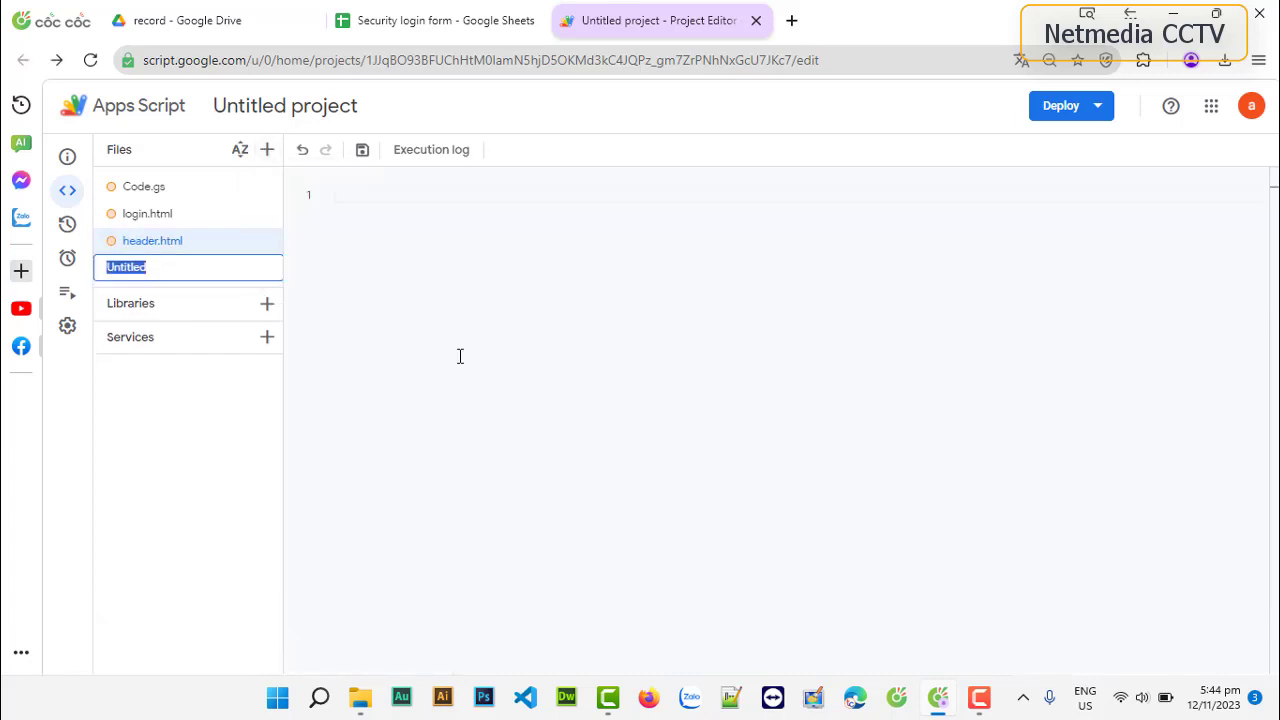
type("main")
key("Return")
type("<")
key("BackSpace")
Add page1.html and delete its template code.
left_click(271, 152)
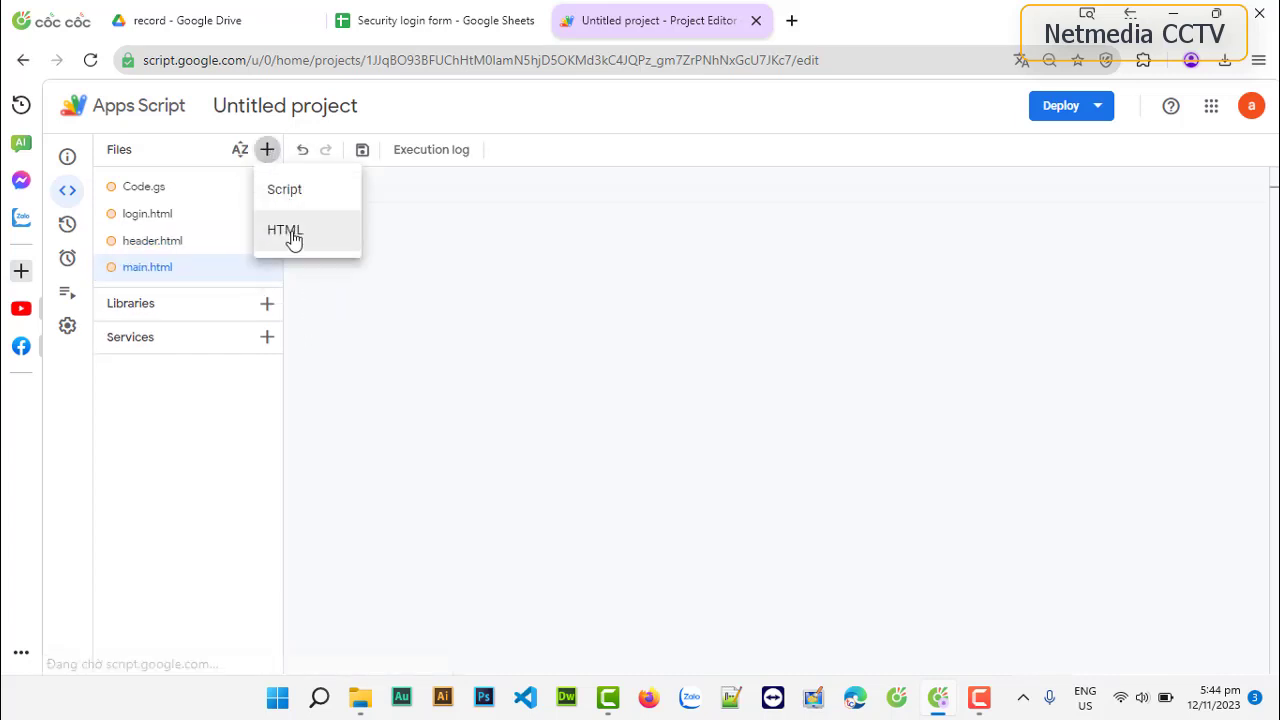
left_click(290, 238)
type("page1")
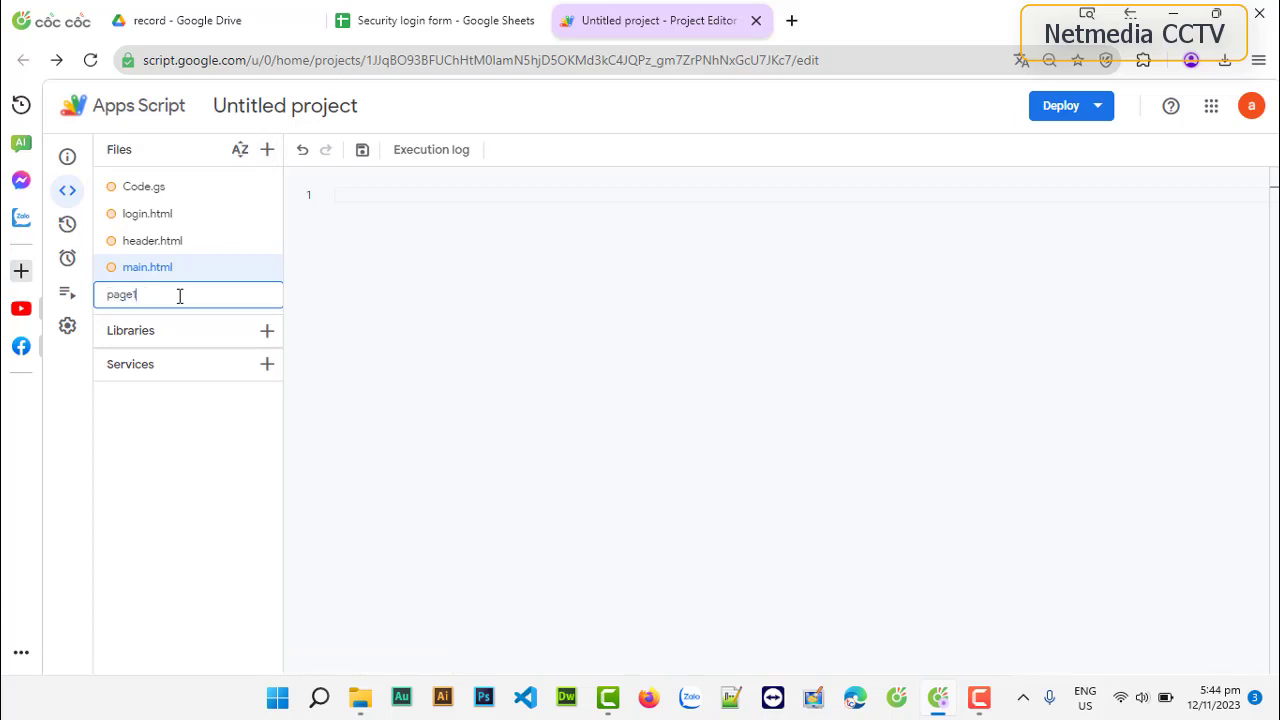
key("Return")
left_click_drag(409, 317, 296, 168)
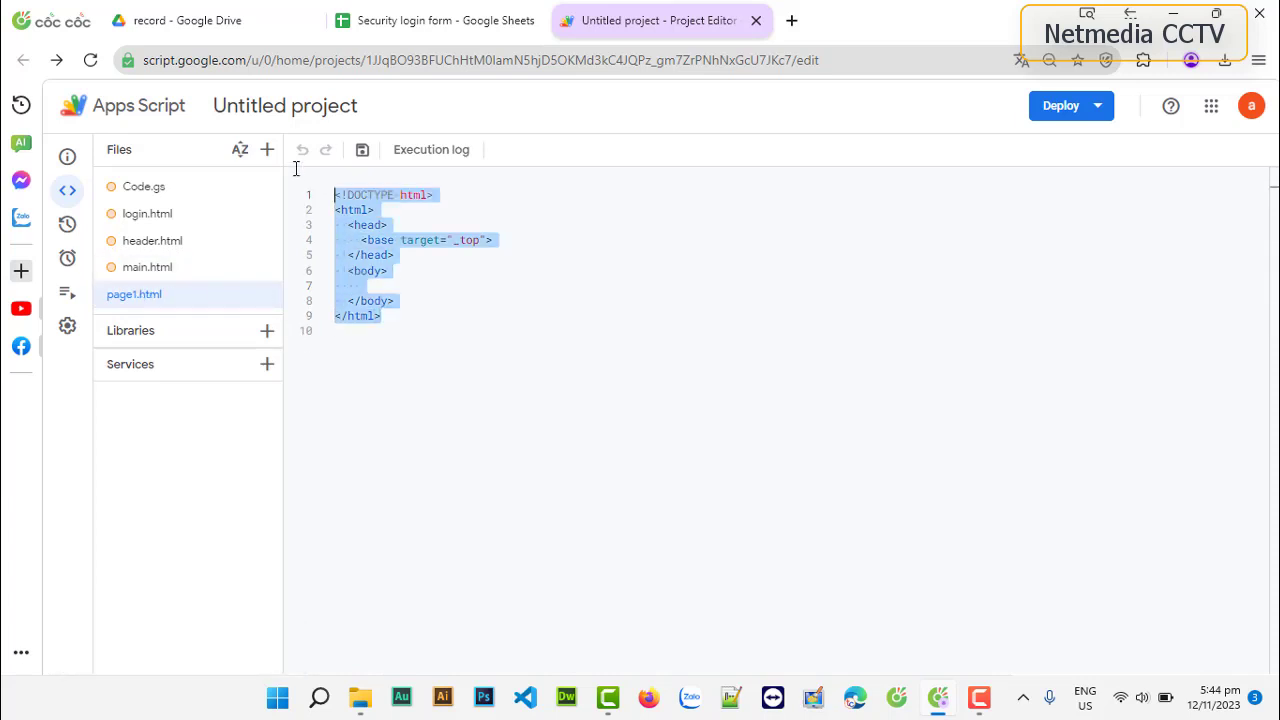
key("Delete")
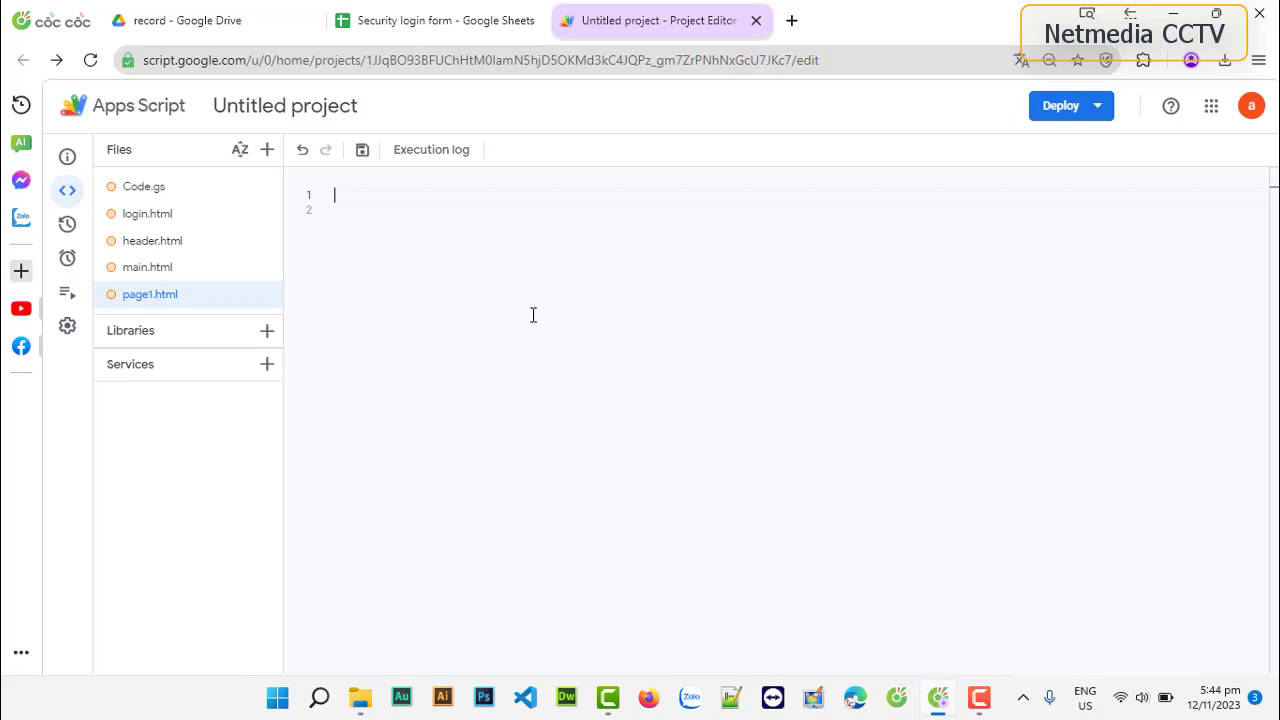
Check each file in turn: Code.gs, login.html, header.html, main.html and page1.html.
left_click(155, 190)
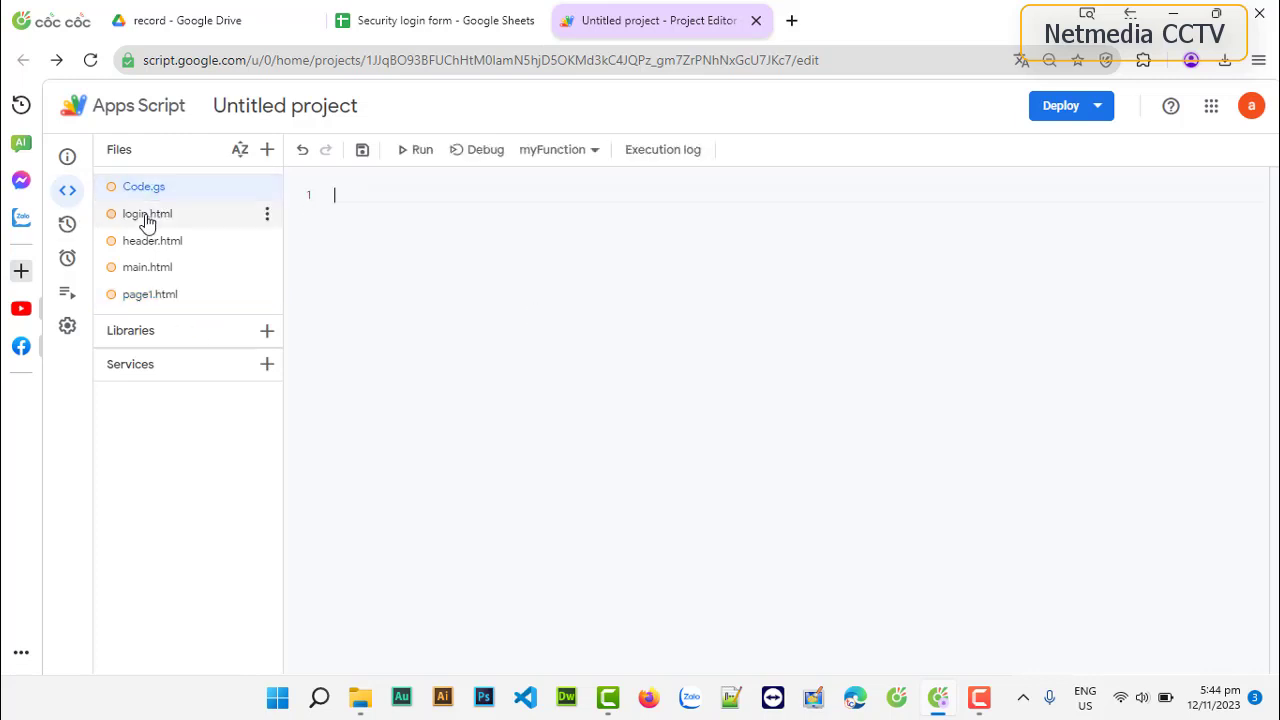
left_click(150, 214)
left_click(145, 243)
left_click(148, 268)
left_click(148, 294)
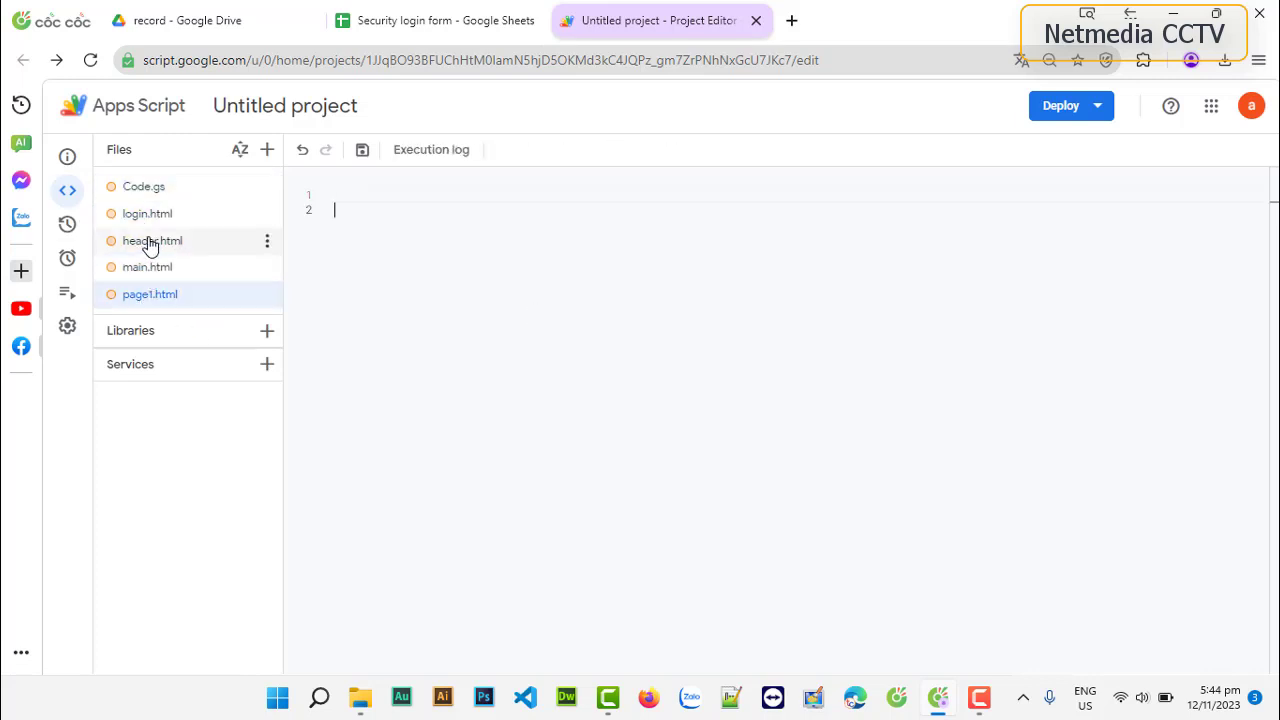
left_click(150, 241)
left_click(155, 190)
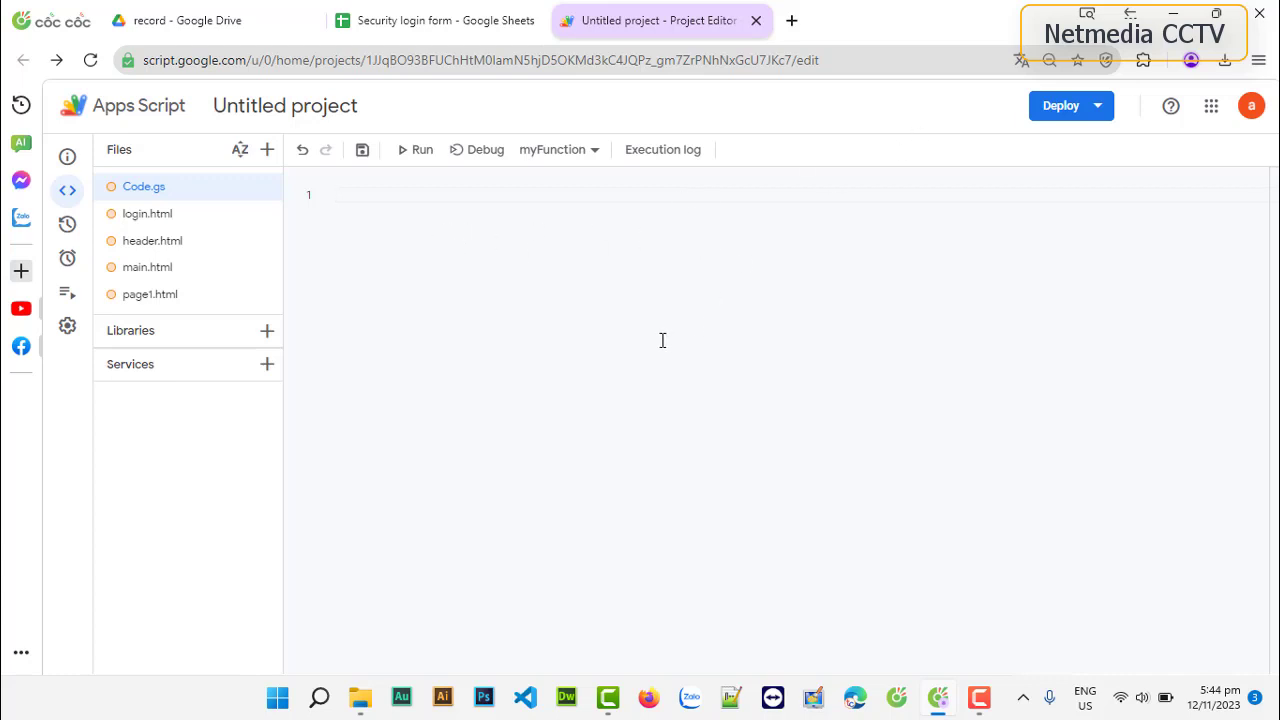
Open the prepared Codegs.txt in Notepad and select all its script code.
left_click(362, 700)
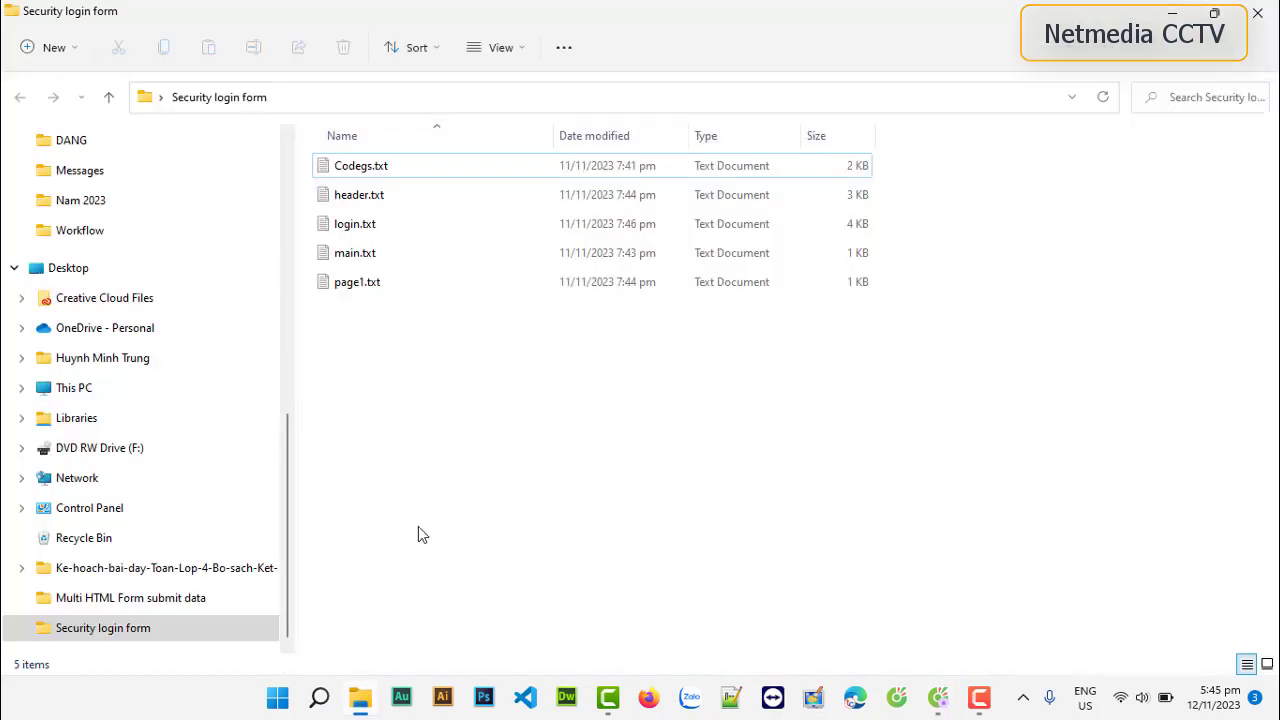
double_click(386, 166)
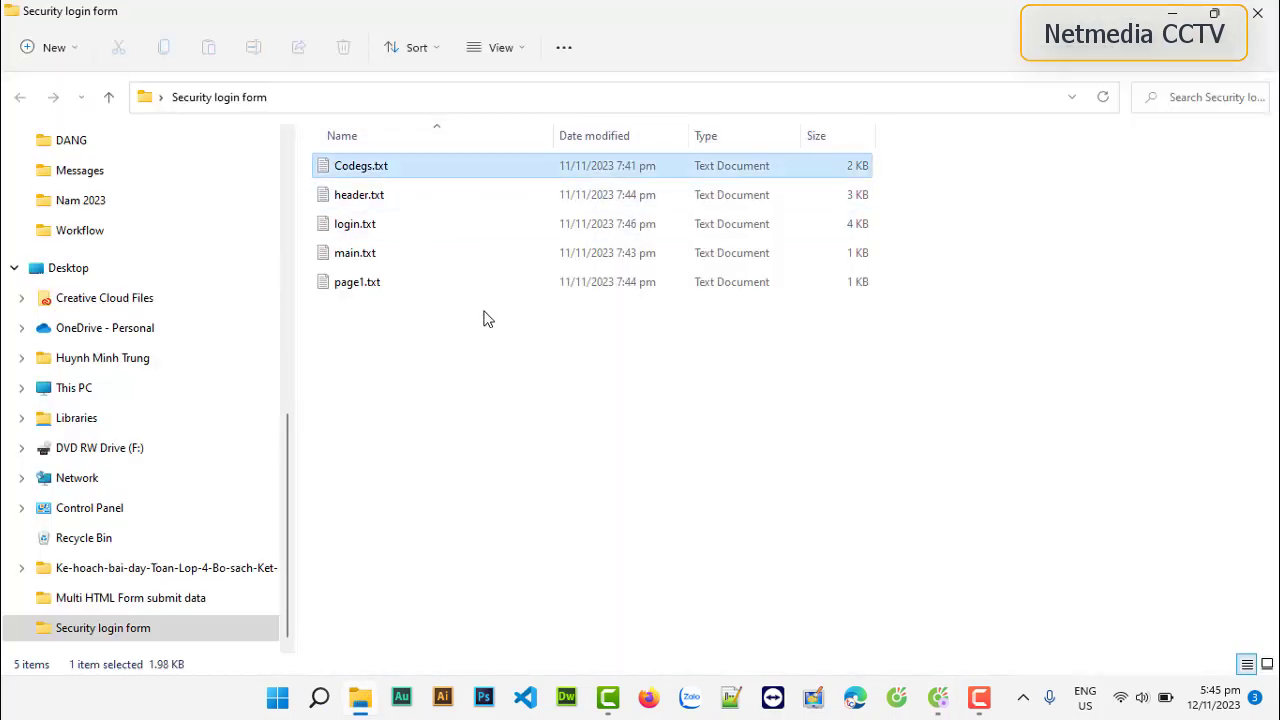
key("ctrl+a")
key("ctrl+c")
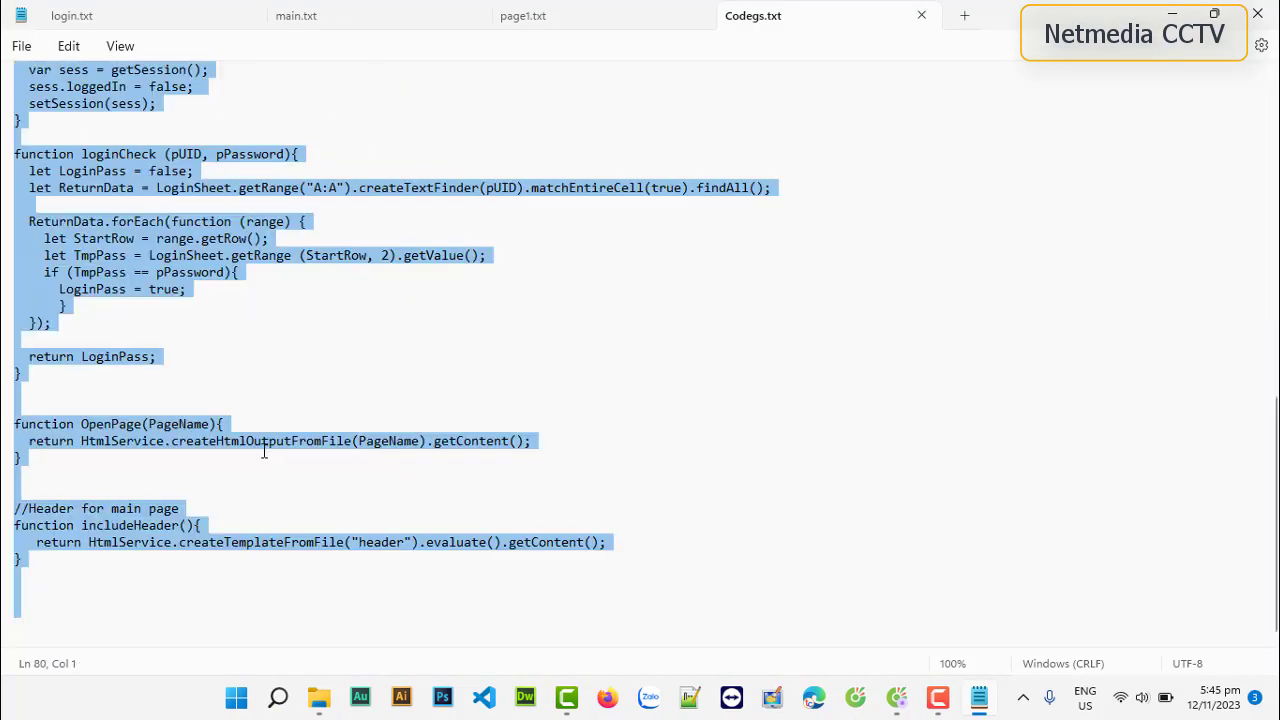
left_click(1172, 14)
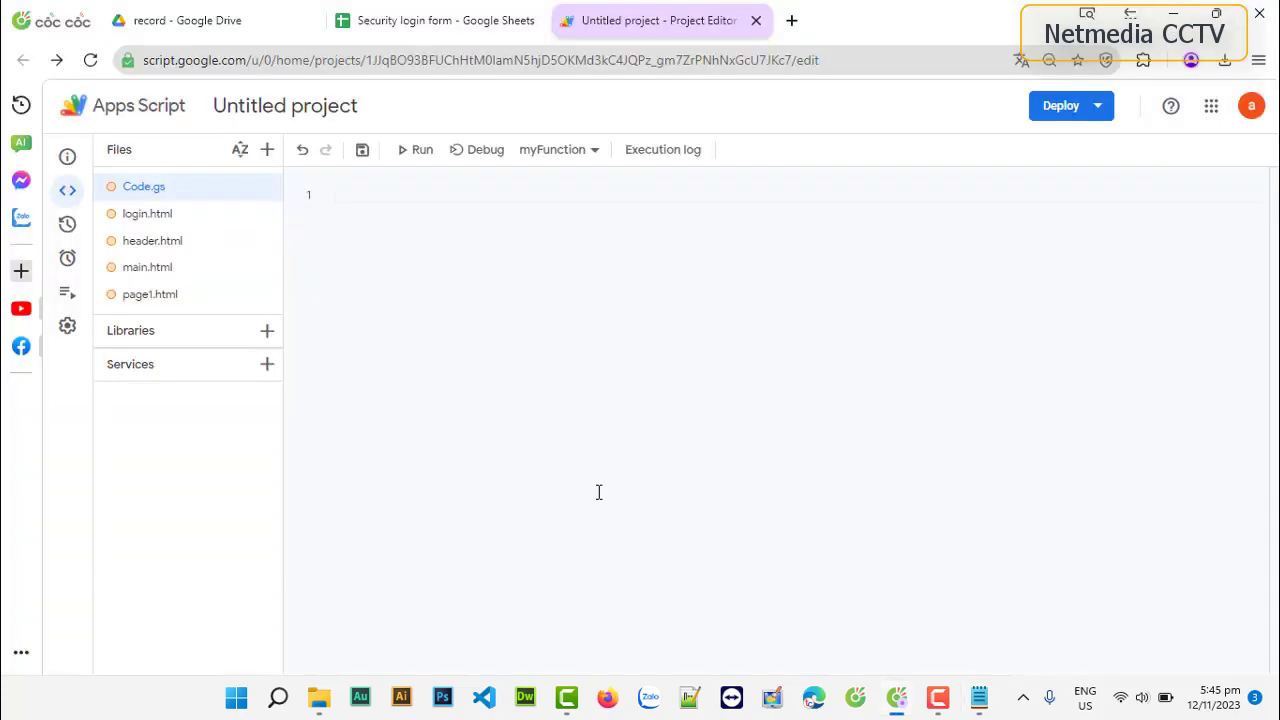
Paste the prepared script into Code.gs and the ĐĂNG NHẬP form code into login.html.
key("ctrl+v")
left_click(147, 215)
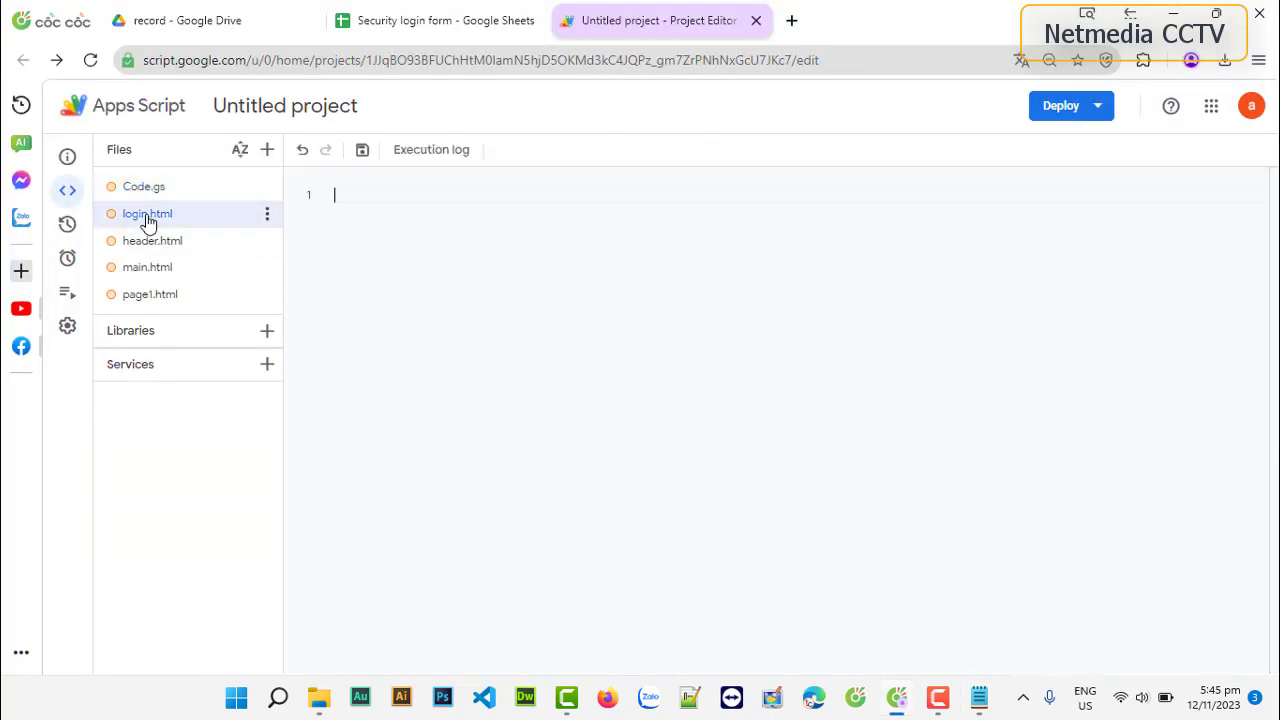
left_click(979, 697)
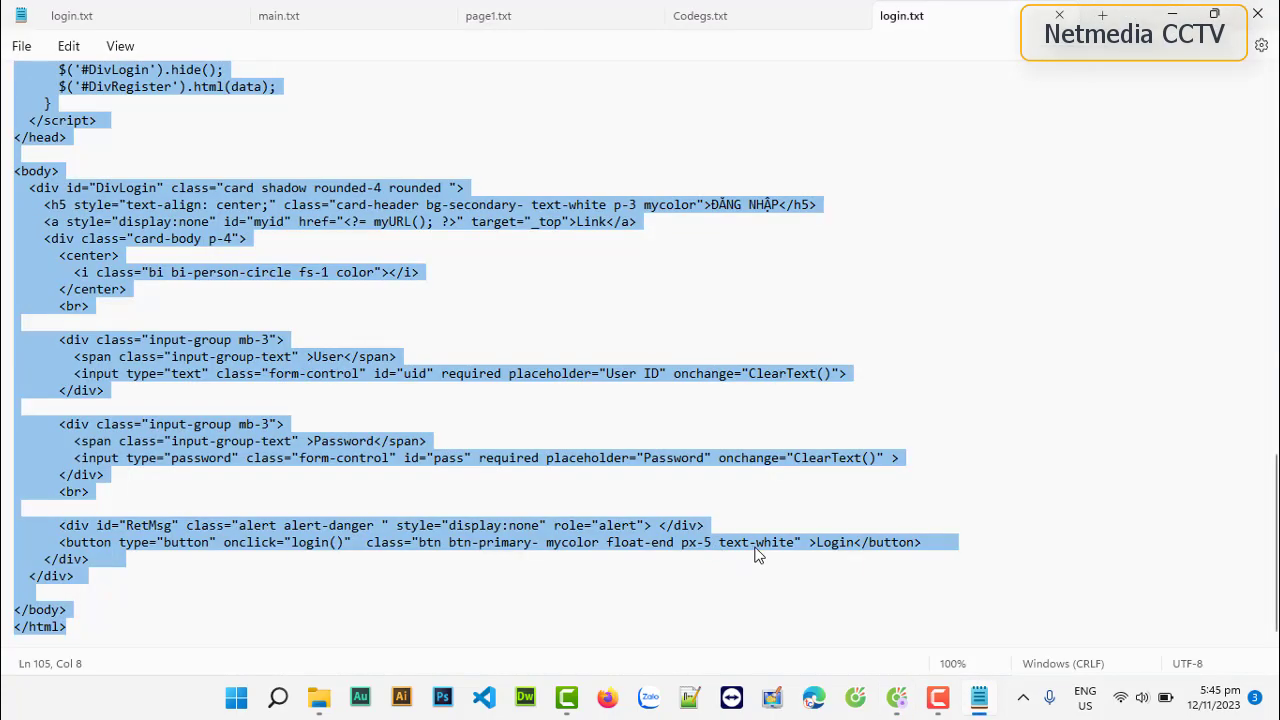
left_click(897, 697)
key("ctrl+v")
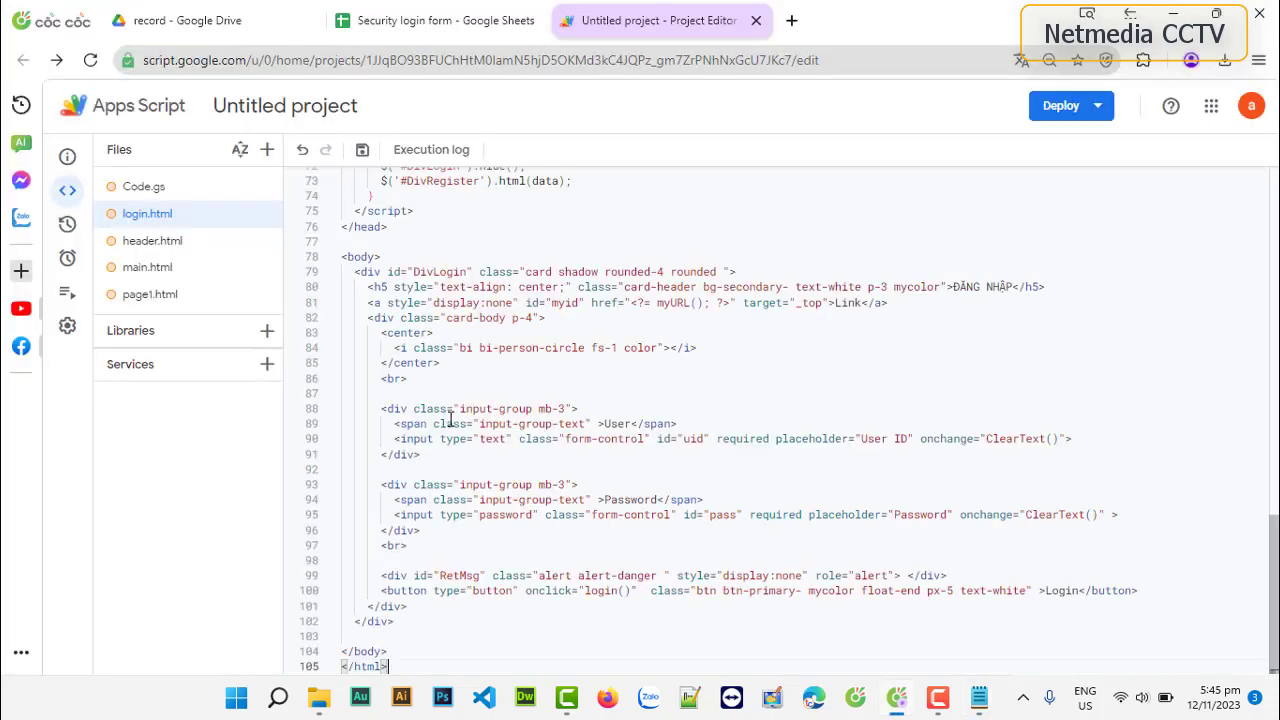
Paste the navbar and logout script code into header.html.
left_click(158, 244)
key("alt+Tab")
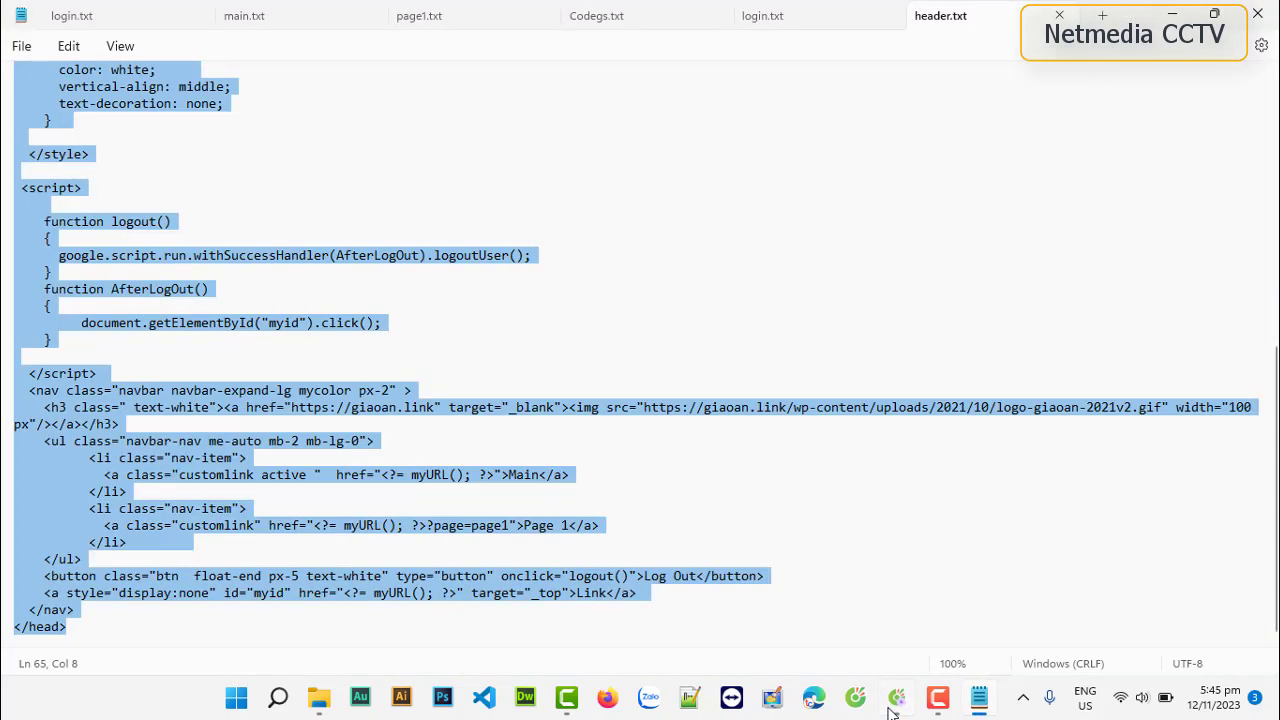
key("alt+Tab")
key("ctrl+v")
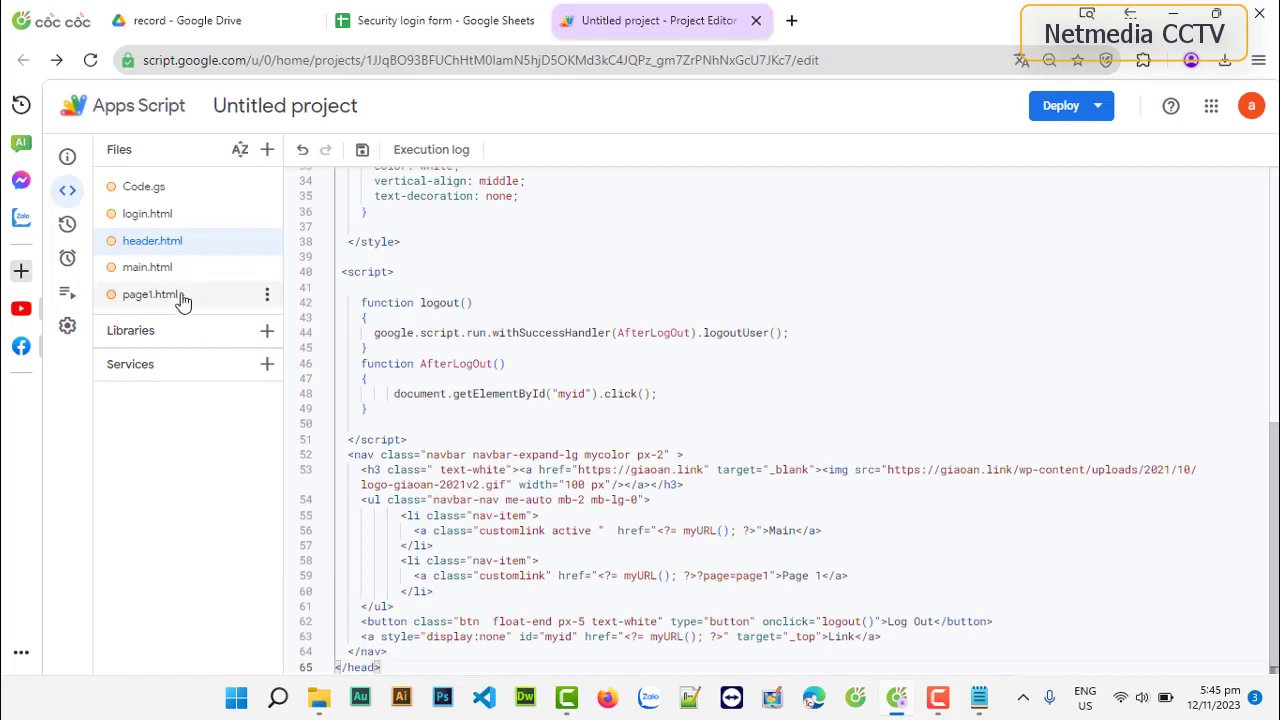
left_click(160, 267)
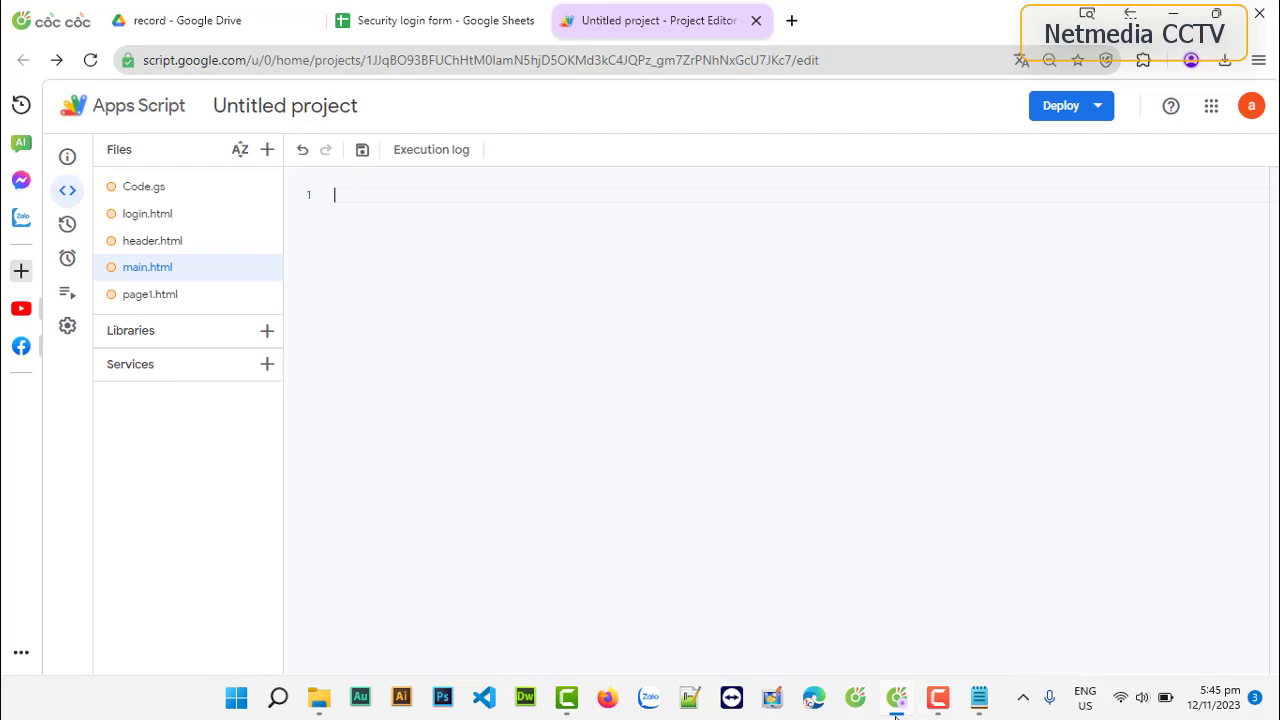
Paste main.txt's Welcome to Home Page markup into main.html, noting its includeHeader call.
left_click(319, 697)
double_click(374, 251)
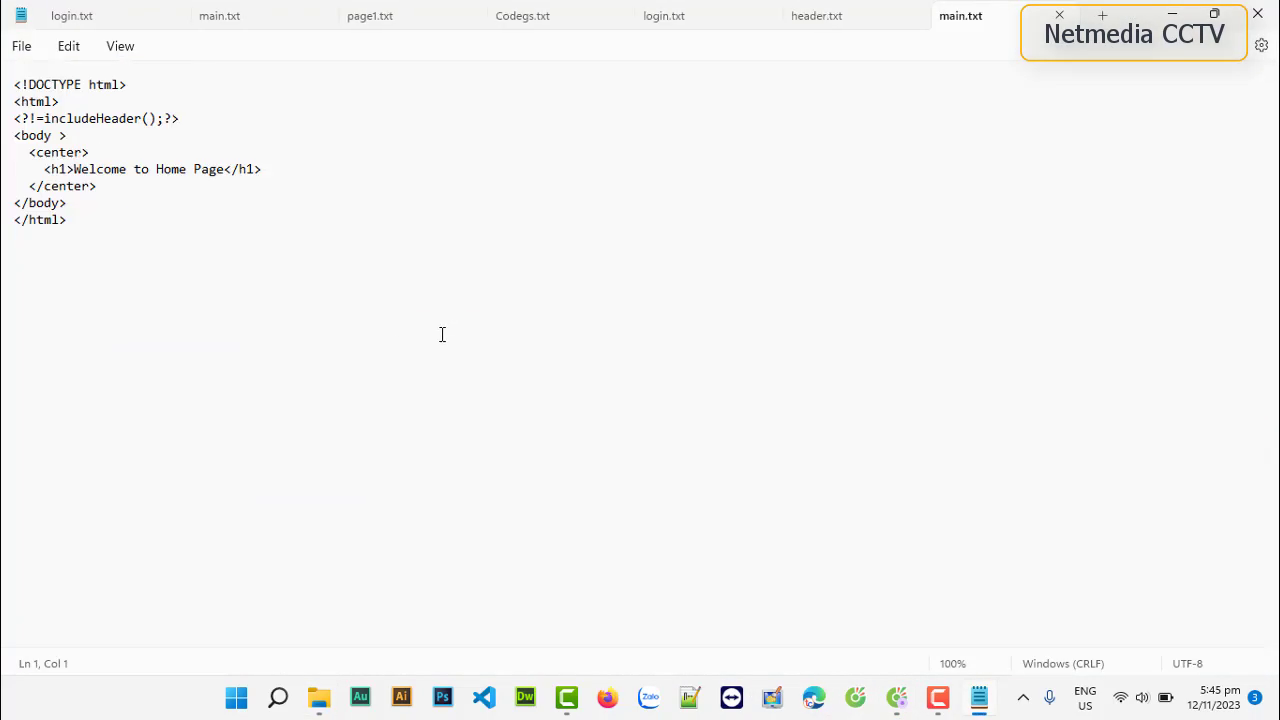
left_click_drag(186, 251, 3, 72)
key("ctrl+c")
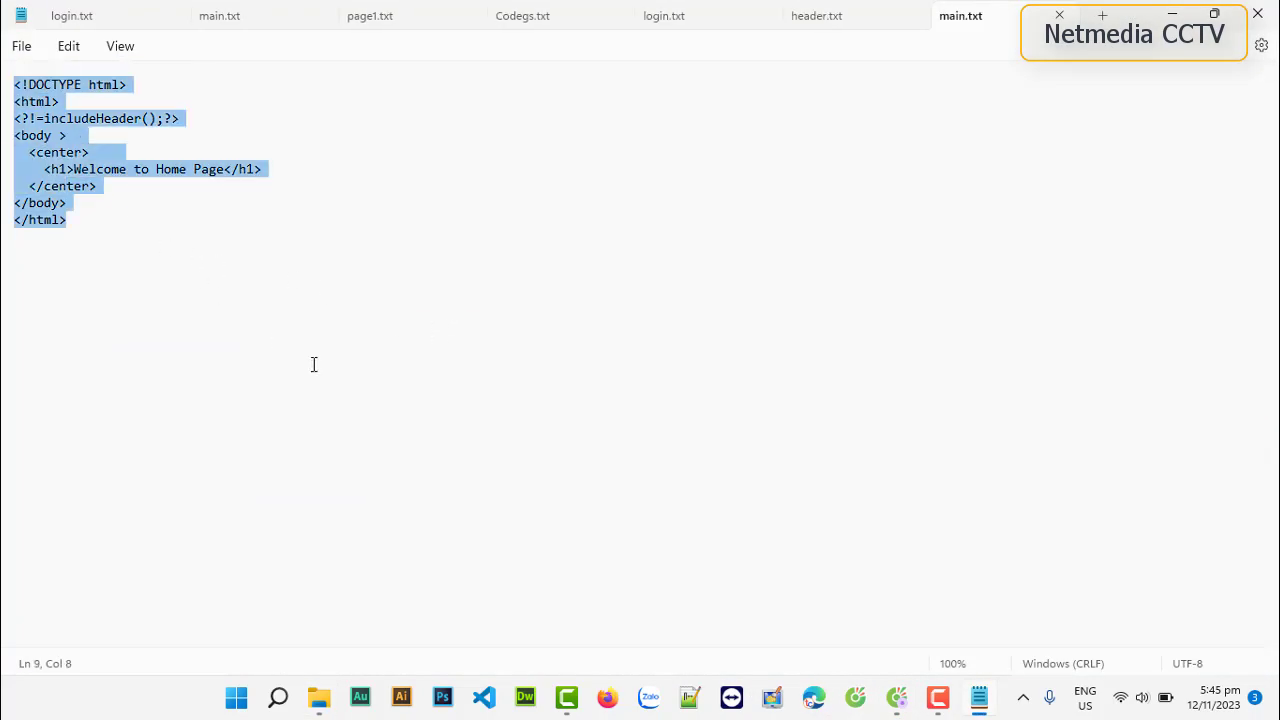
left_click(897, 697)
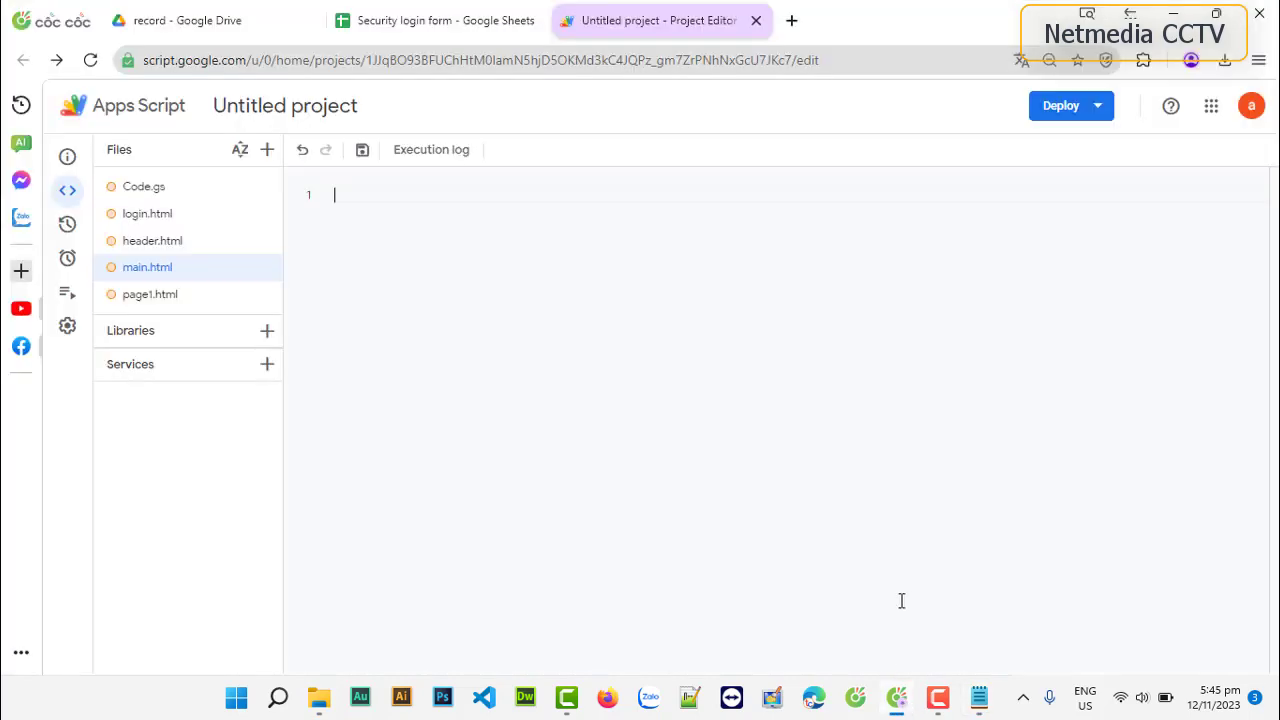
key("ctrl+v")
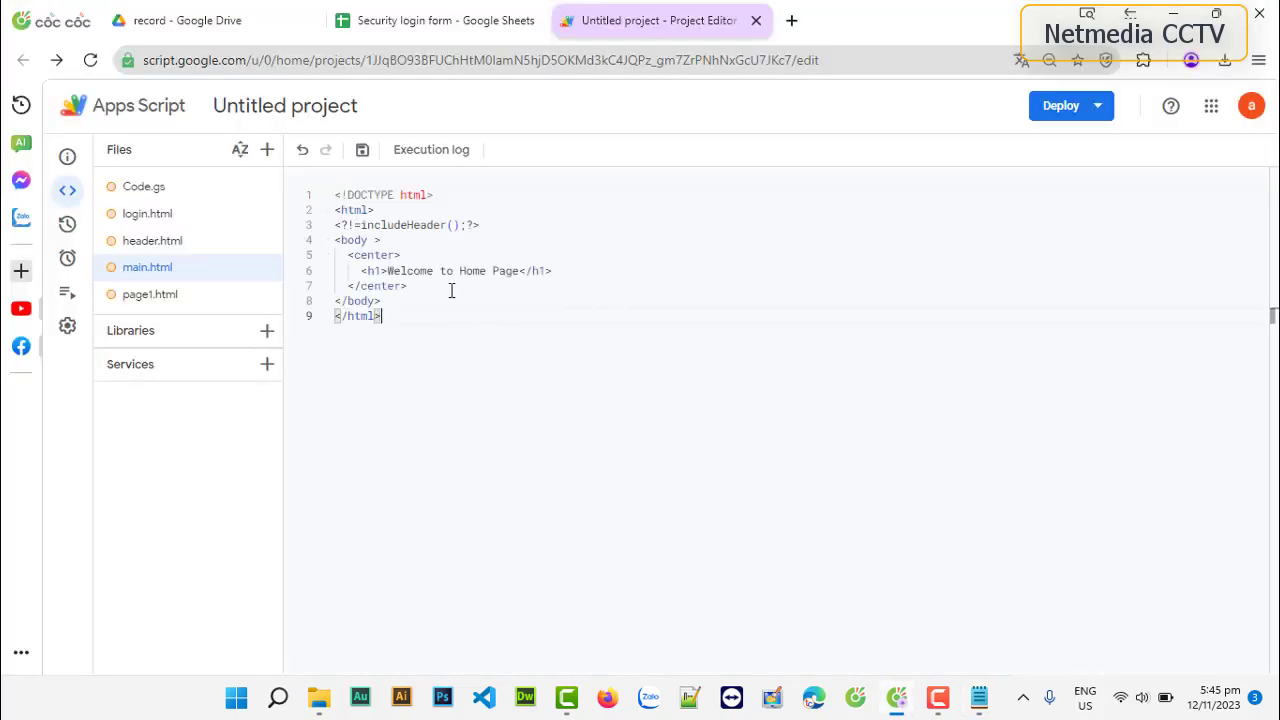
left_click_drag(366, 225, 460, 225)
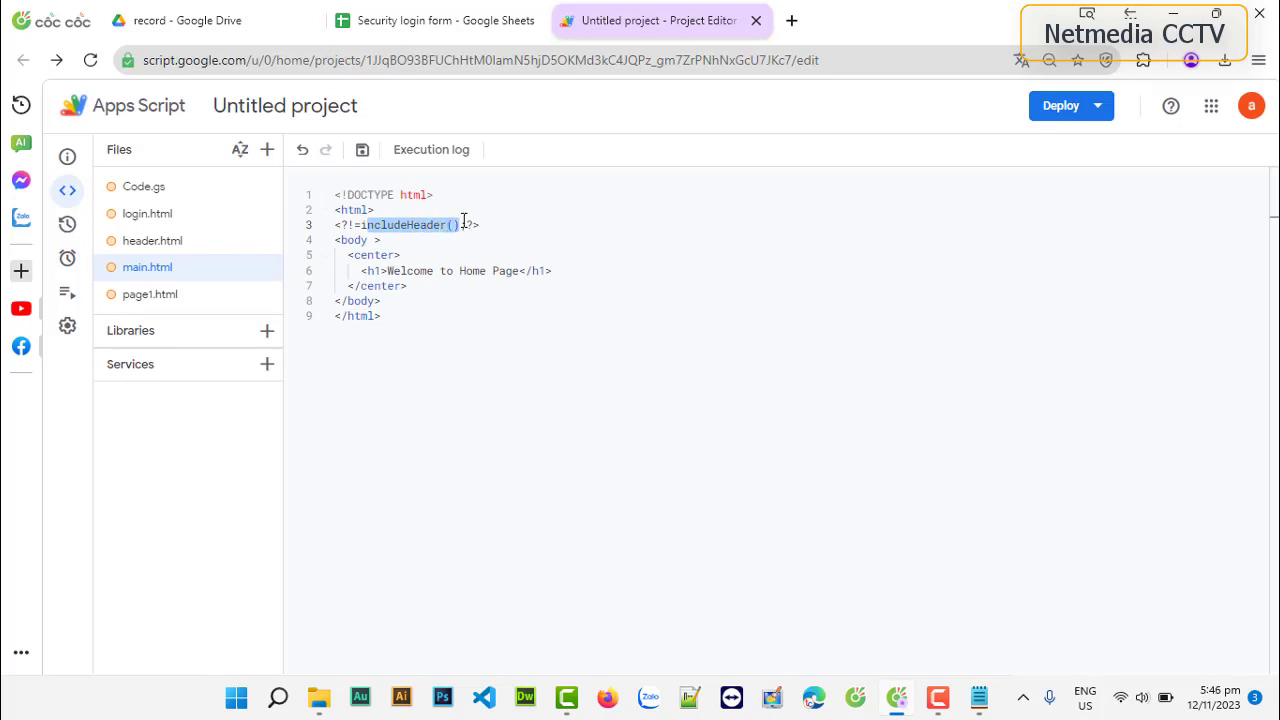
left_click(460, 349)
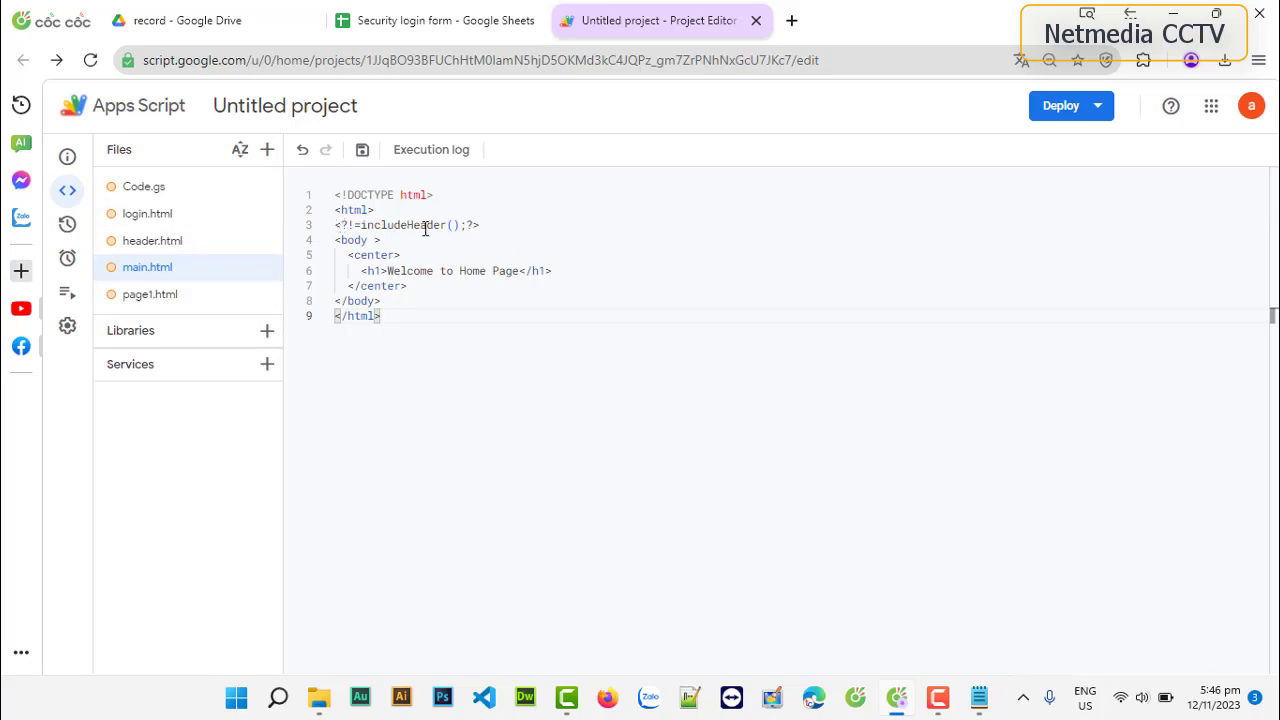
left_click(422, 287)
Paste page1.txt's Page 1 markup into page1.html, noting its includeHeader line.
left_click(318, 697)
double_click(372, 284)
key("ctrl+a")
key("ctrl+c")
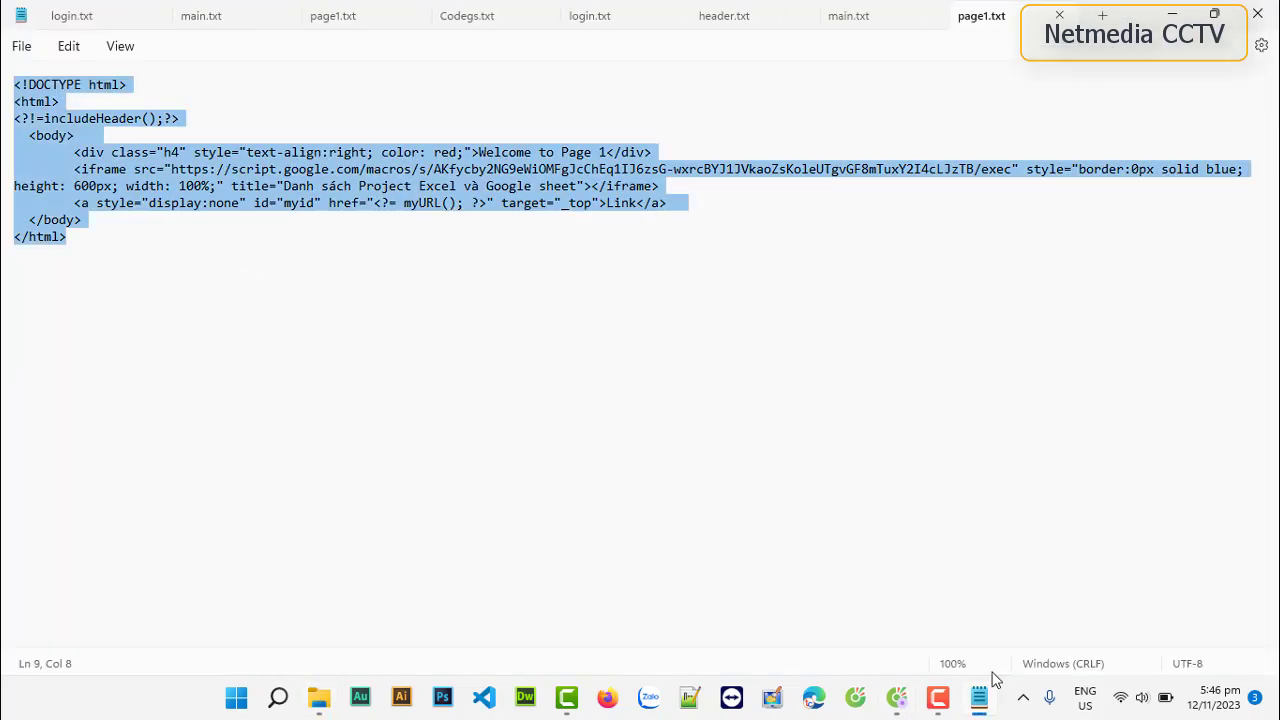
left_click(897, 697)
left_click(150, 294)
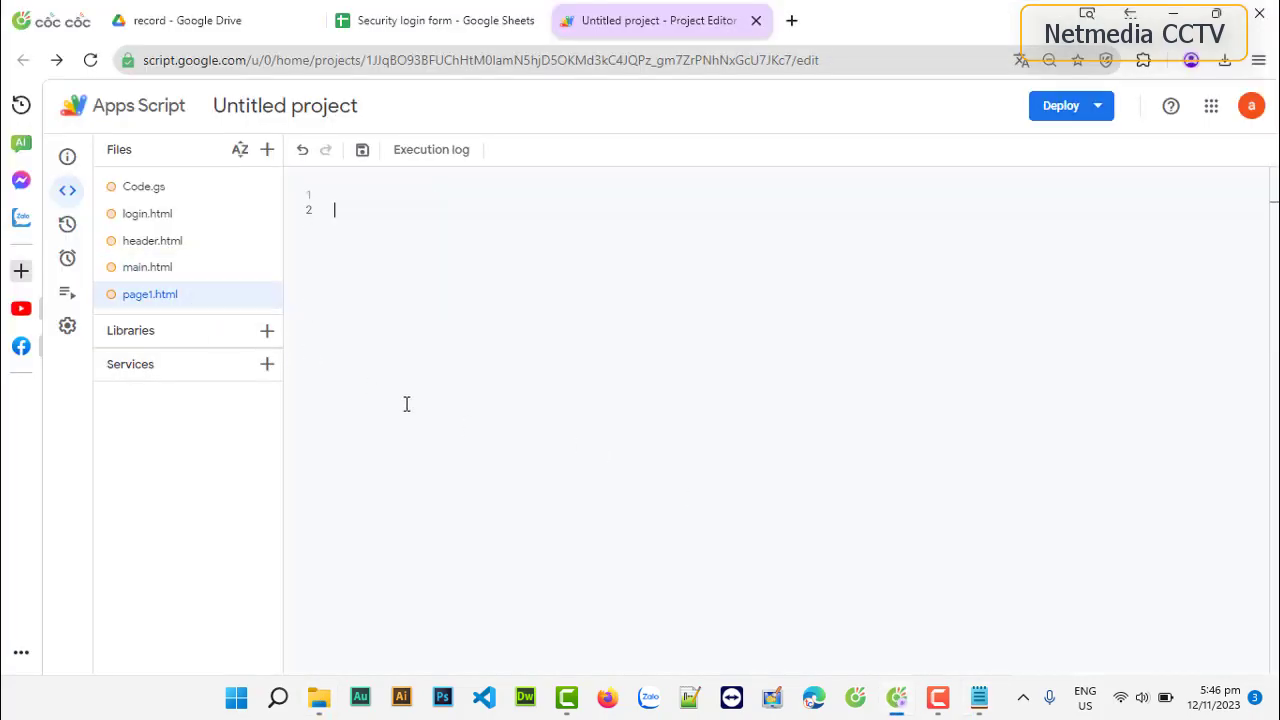
key("ctrl+v")
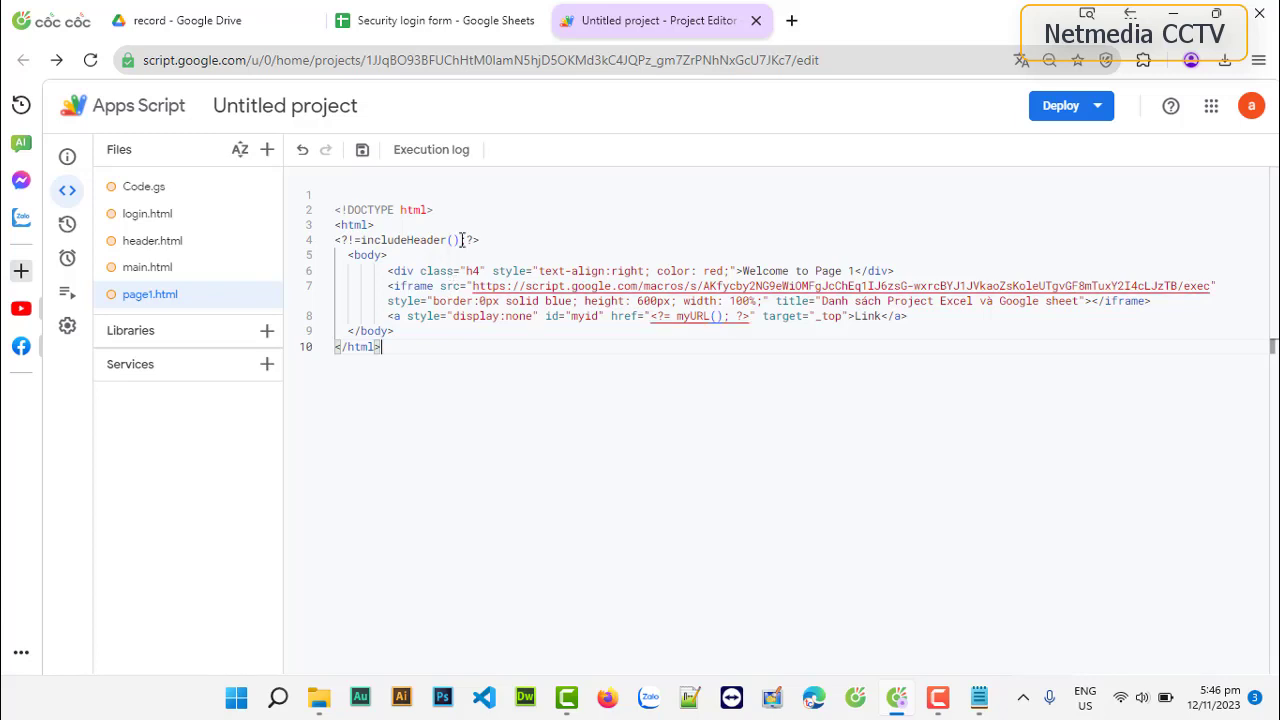
left_click_drag(484, 240, 326, 237)
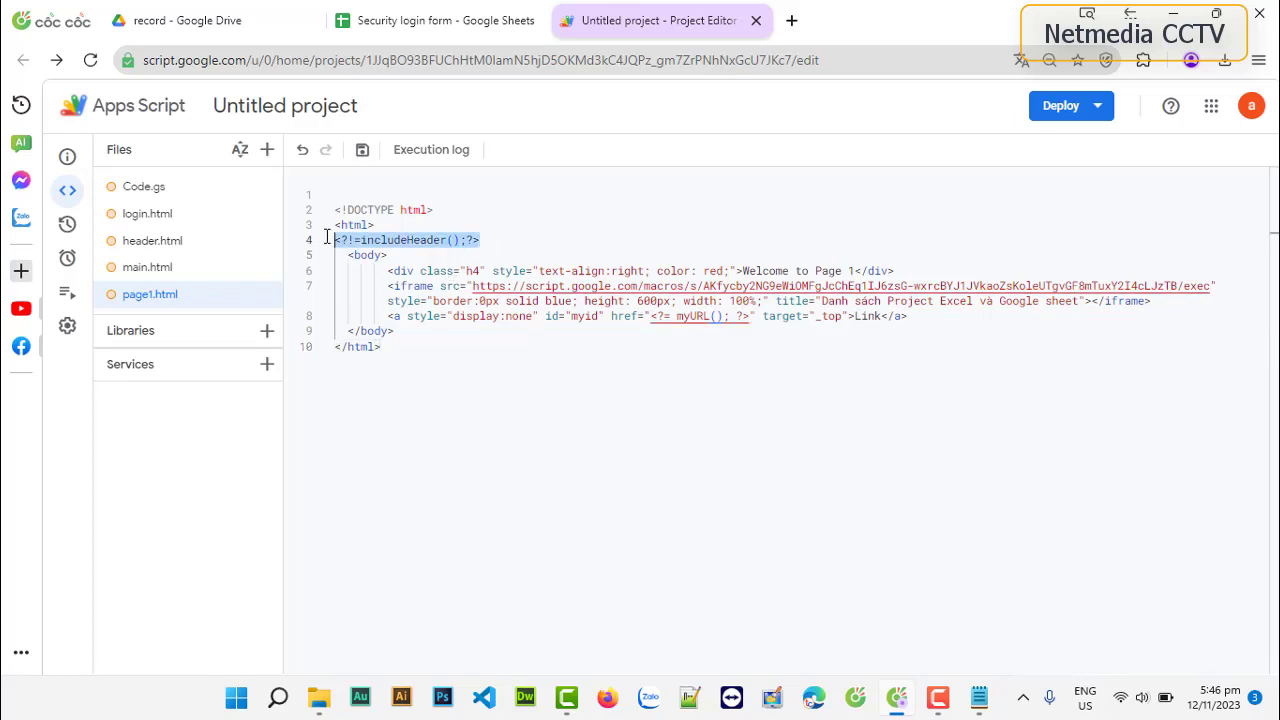
Review header.html, then walk through Code.gs's login sheet lookup and doGet function.
left_click(155, 246)
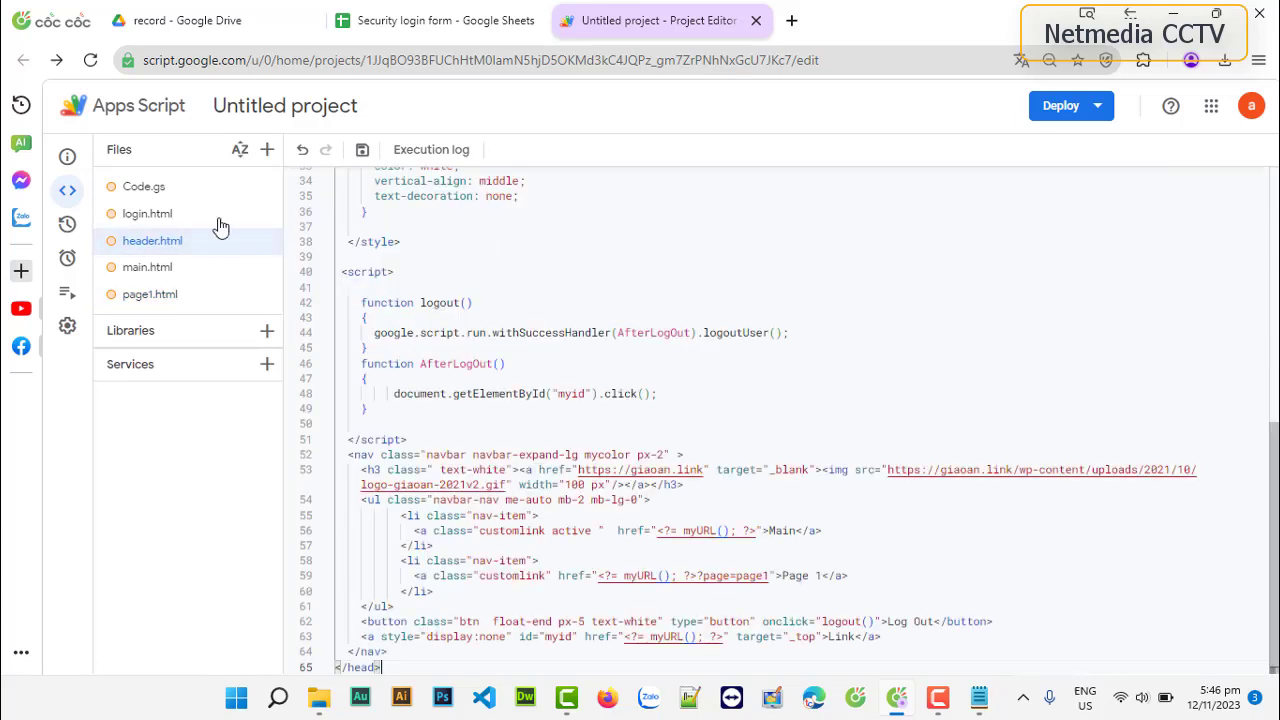
left_click(112, 188)
scroll(620, 437, "up", 1)
scroll(620, 437, "up", 2)
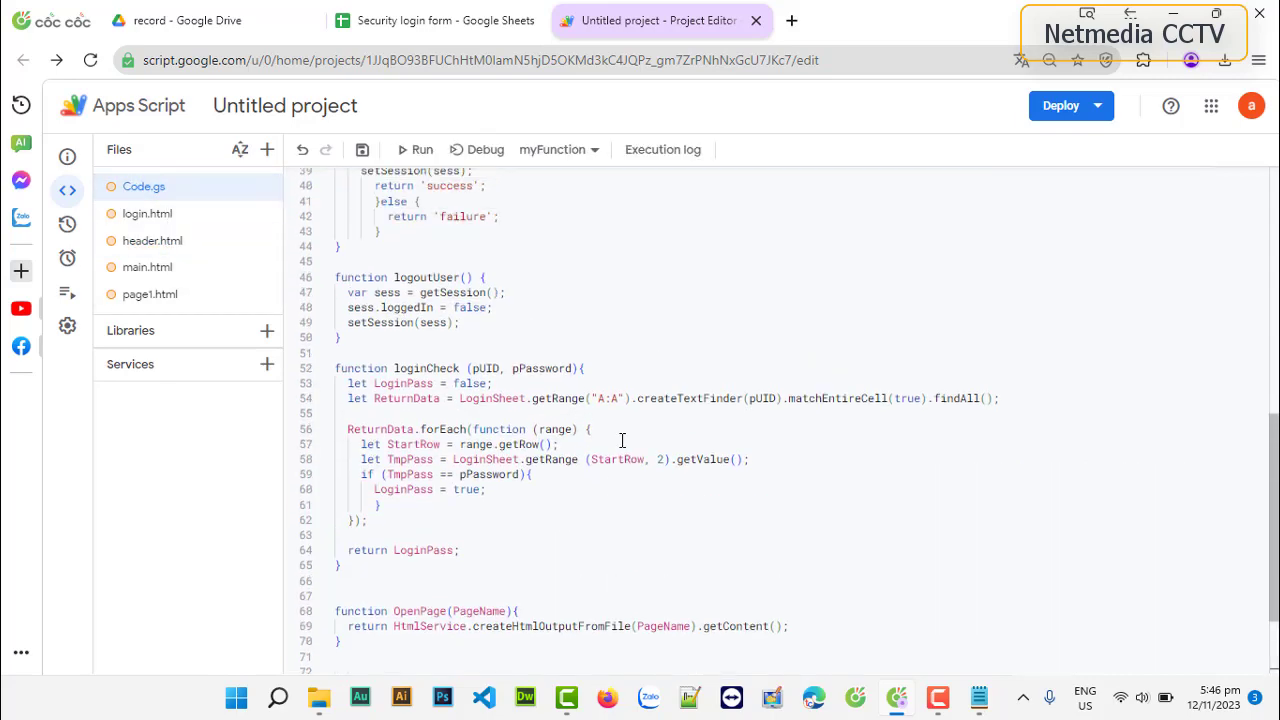
scroll(620, 437, "up", 2)
scroll(622, 440, "up", 2)
scroll(622, 440, "up", 1)
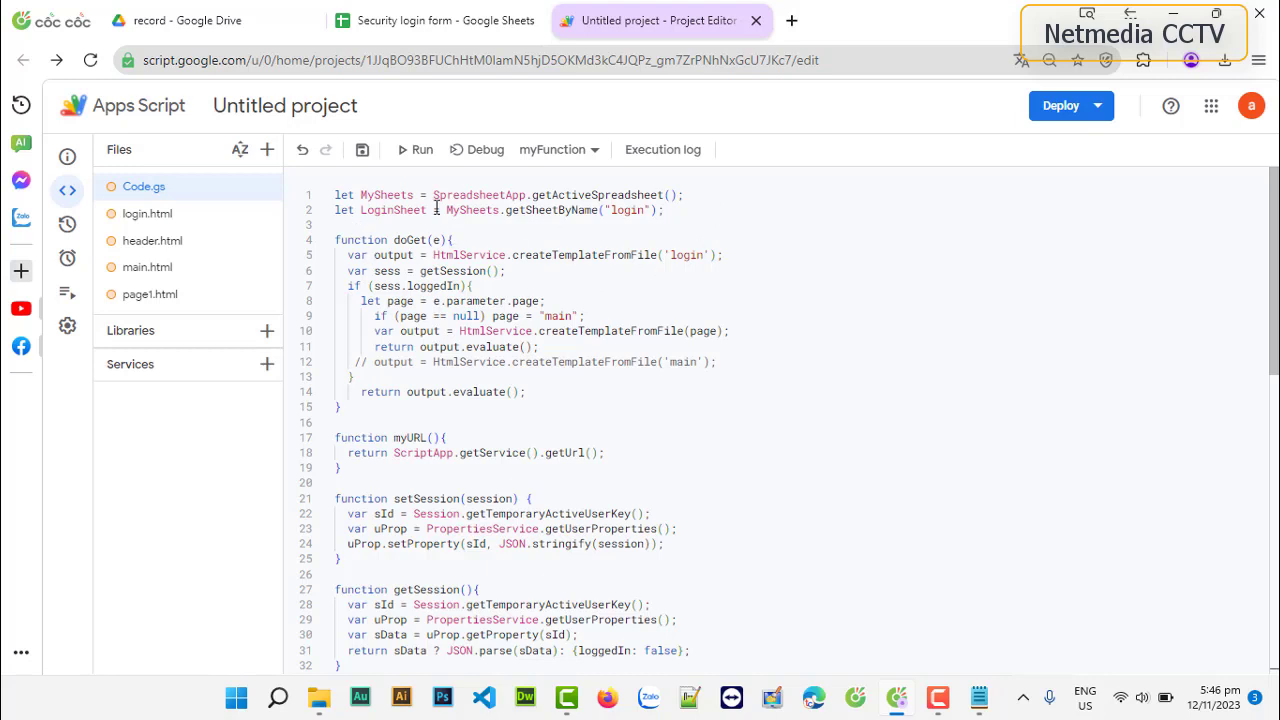
left_click_drag(445, 210, 640, 210)
left_click(660, 211)
left_click_drag(337, 240, 363, 407)
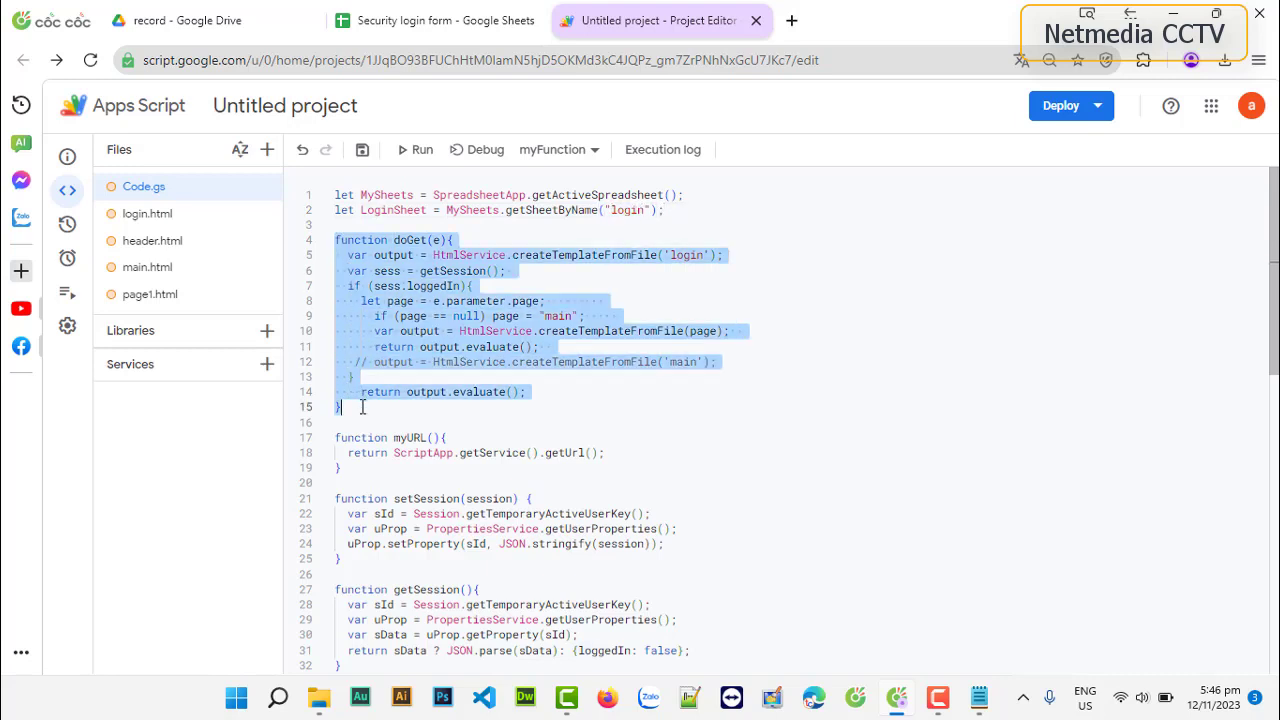
scroll(380, 301, "down", 3)
Point out Code.gs's myURL, loginUser, logoutUser, loginCheck and OpenPage functions.
left_click_drag(372, 299, 324, 268)
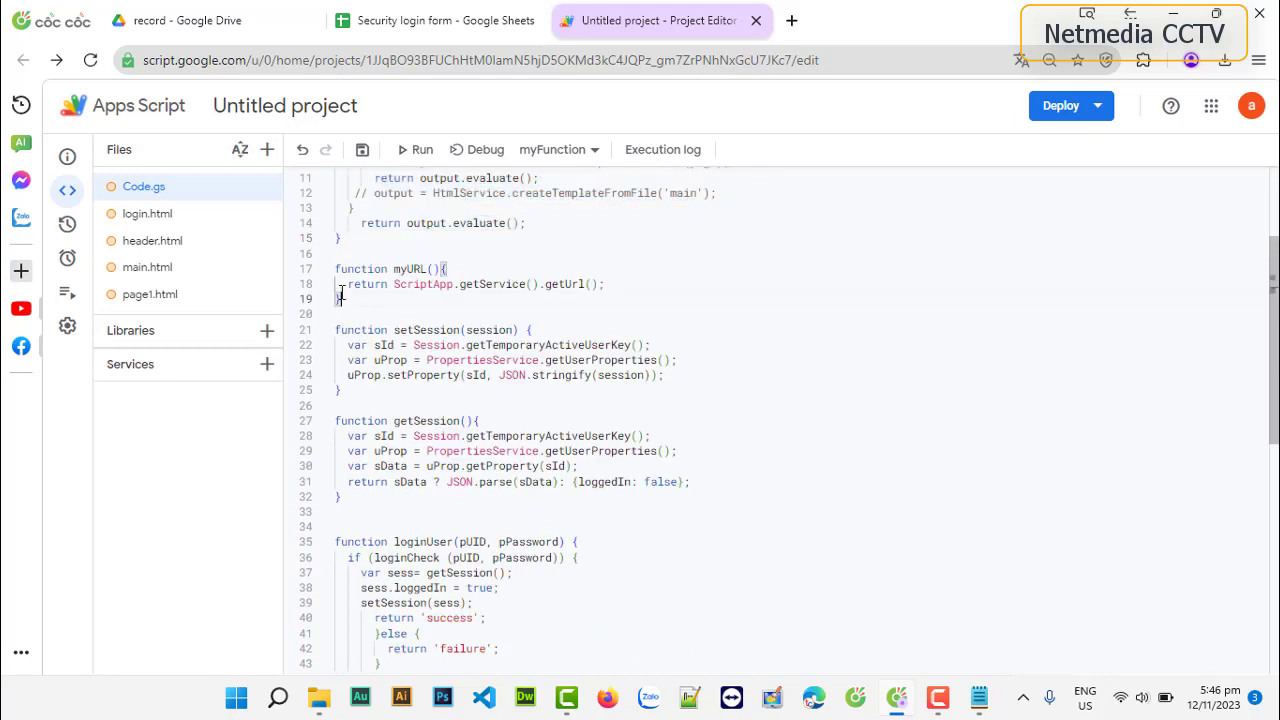
scroll(355, 353, "down", 1)
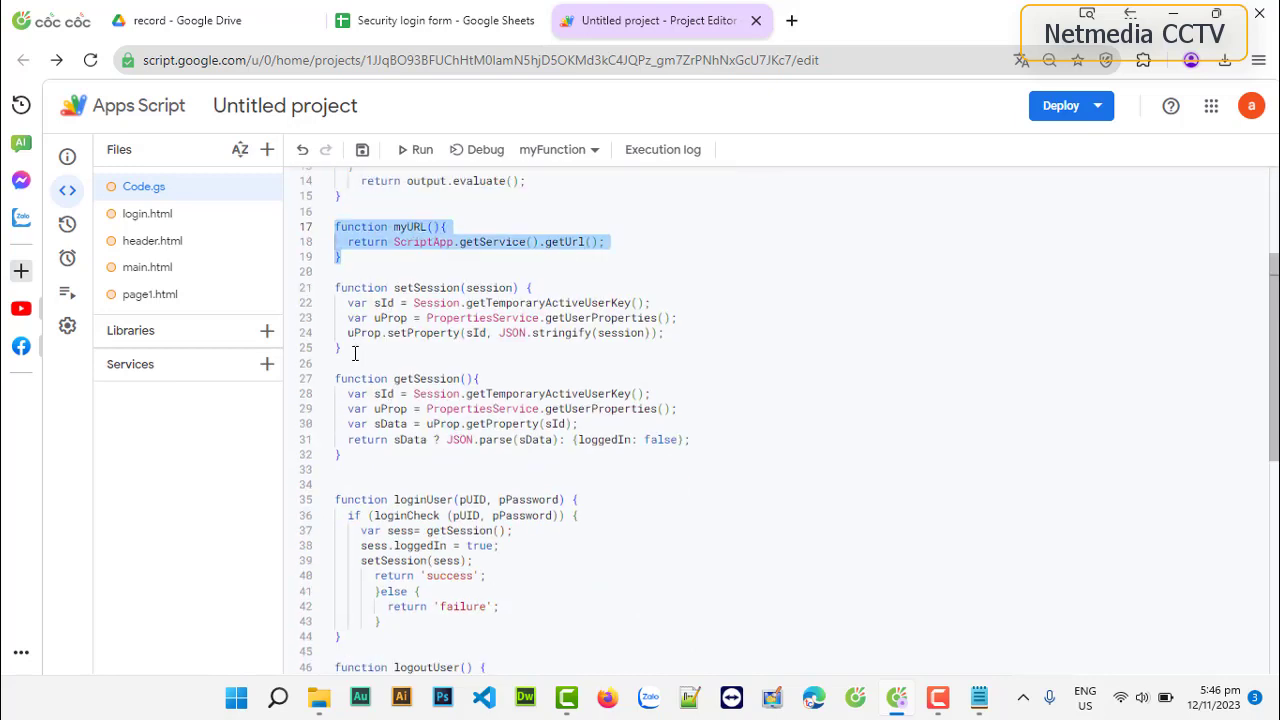
scroll(374, 314, "down", 2)
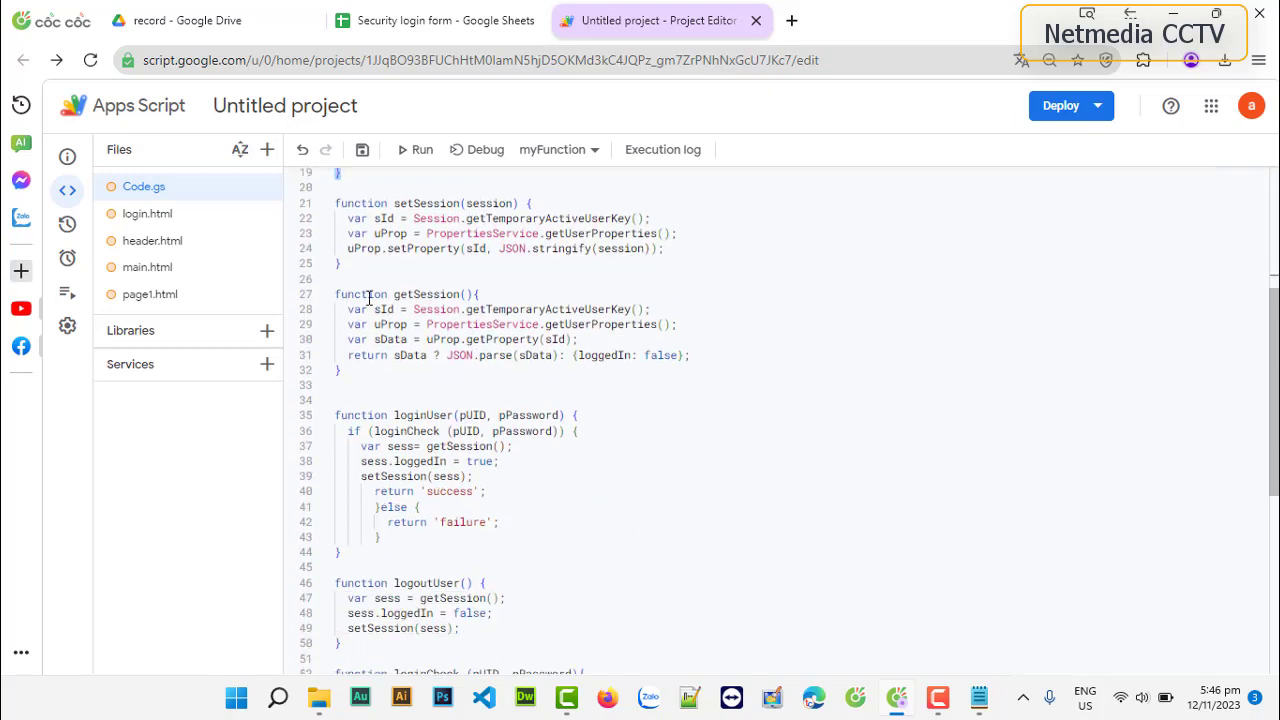
scroll(578, 331, "down", 1)
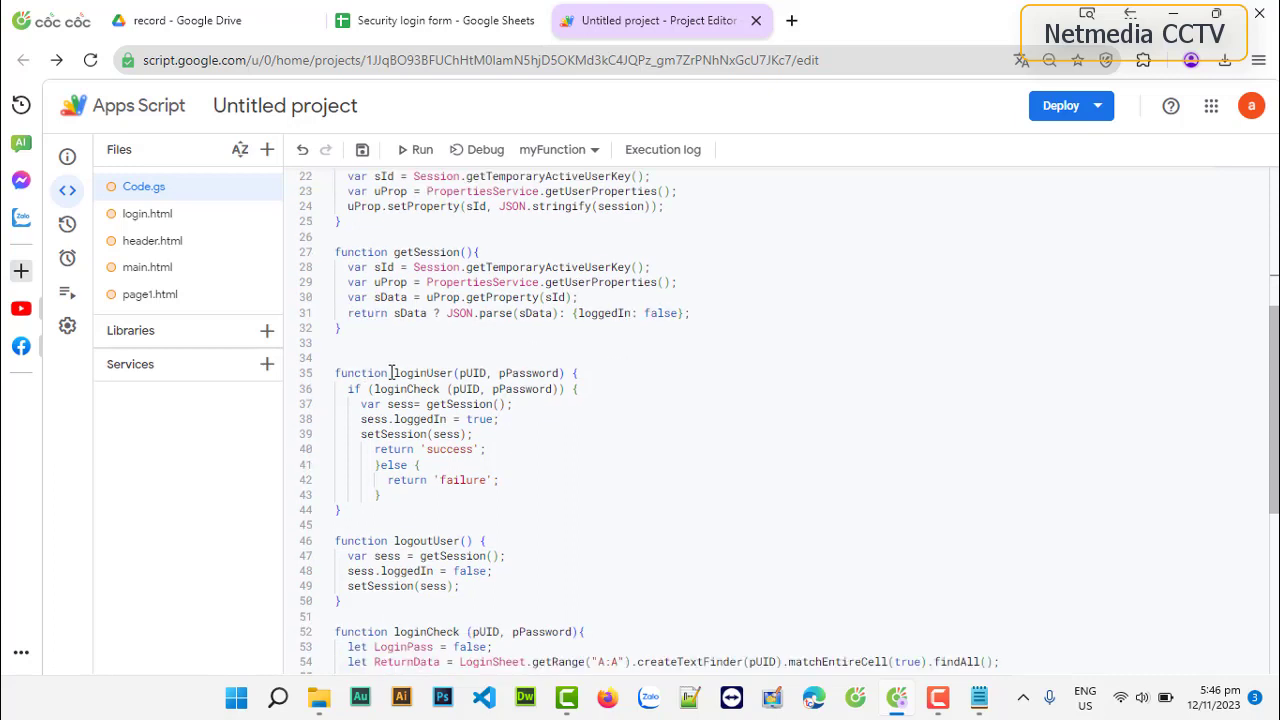
double_click(396, 373)
scroll(400, 372, "down", 2)
double_click(412, 456)
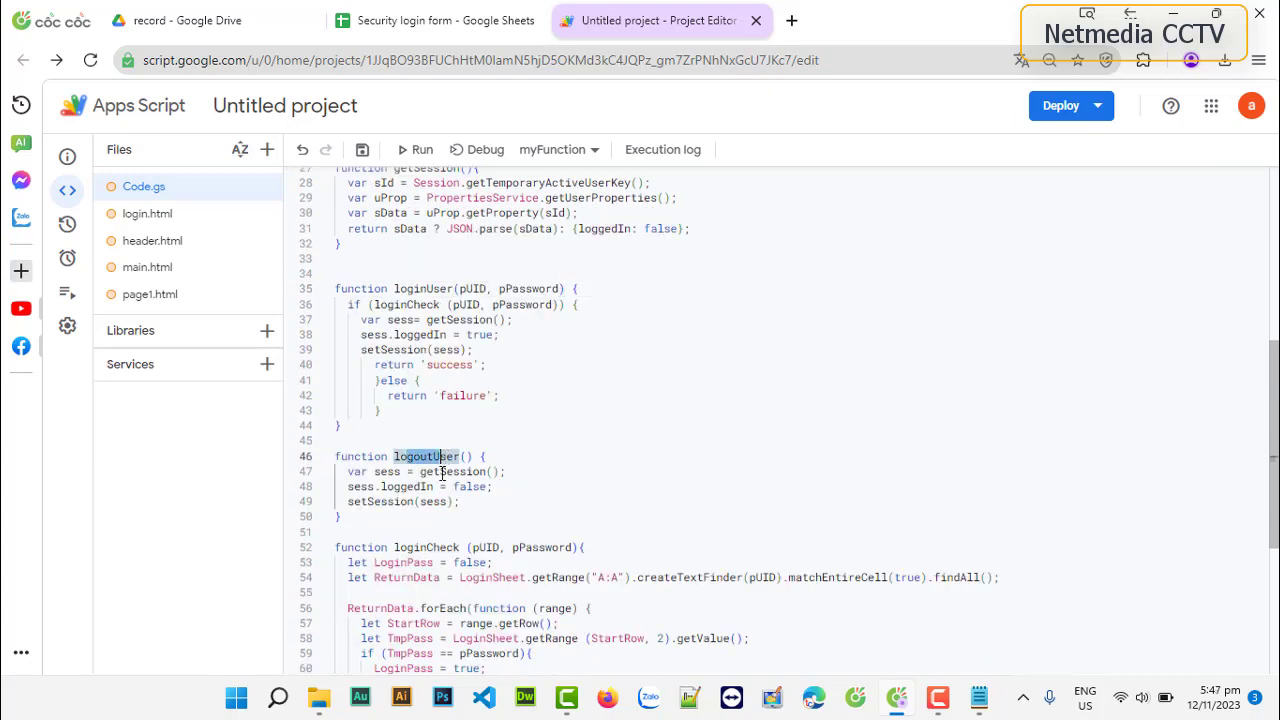
scroll(442, 473, "down", 1)
double_click(440, 429)
scroll(400, 400, "down", 3)
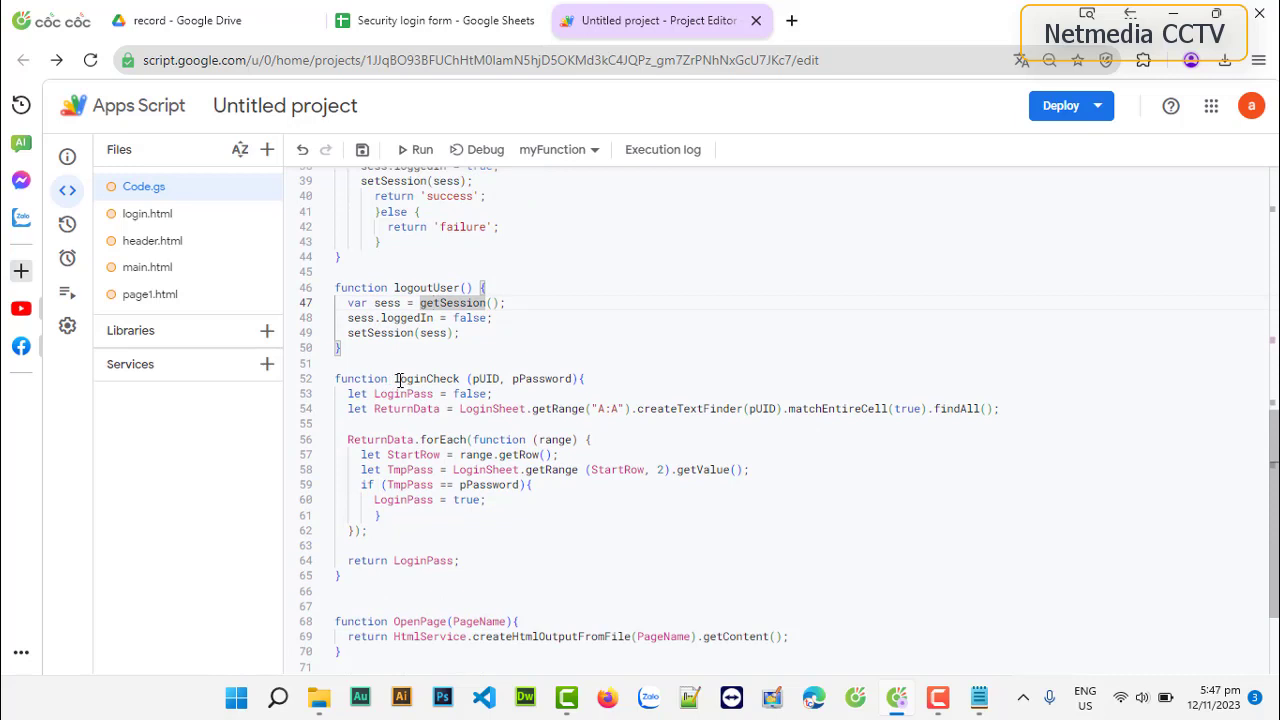
left_click_drag(396, 379, 452, 374)
scroll(452, 372, "down", 3)
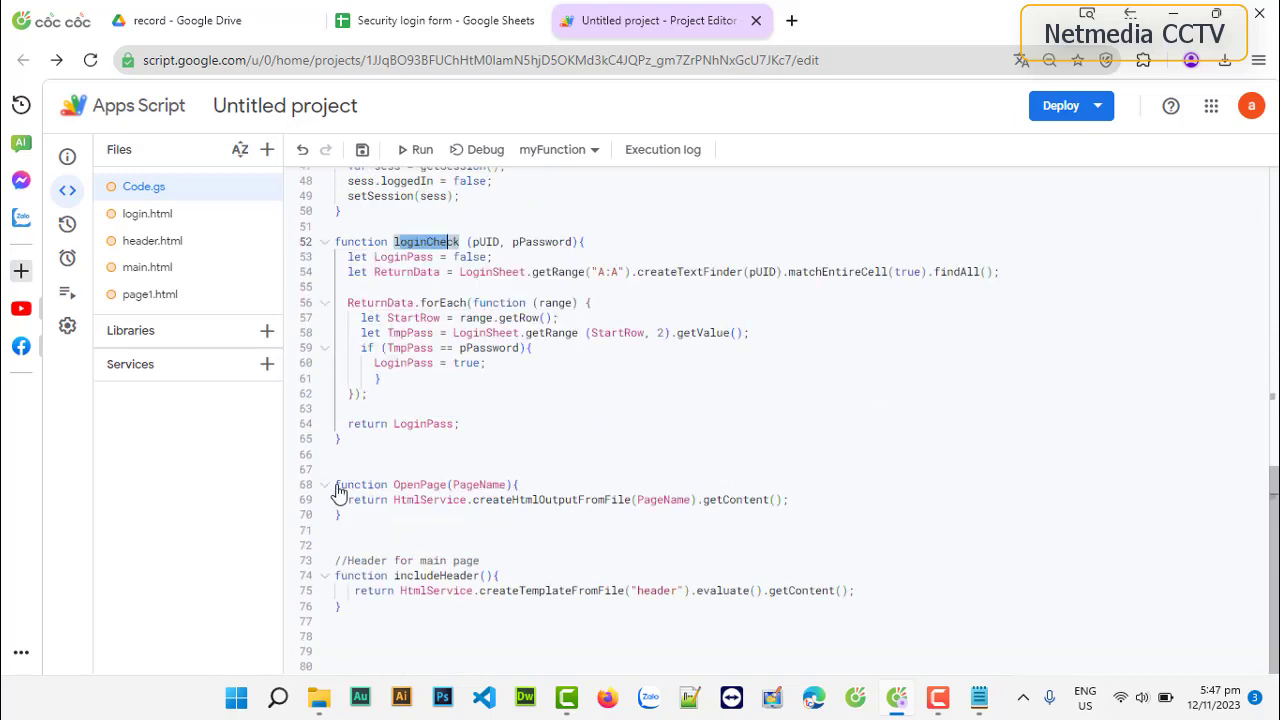
left_click_drag(345, 515, 341, 484)
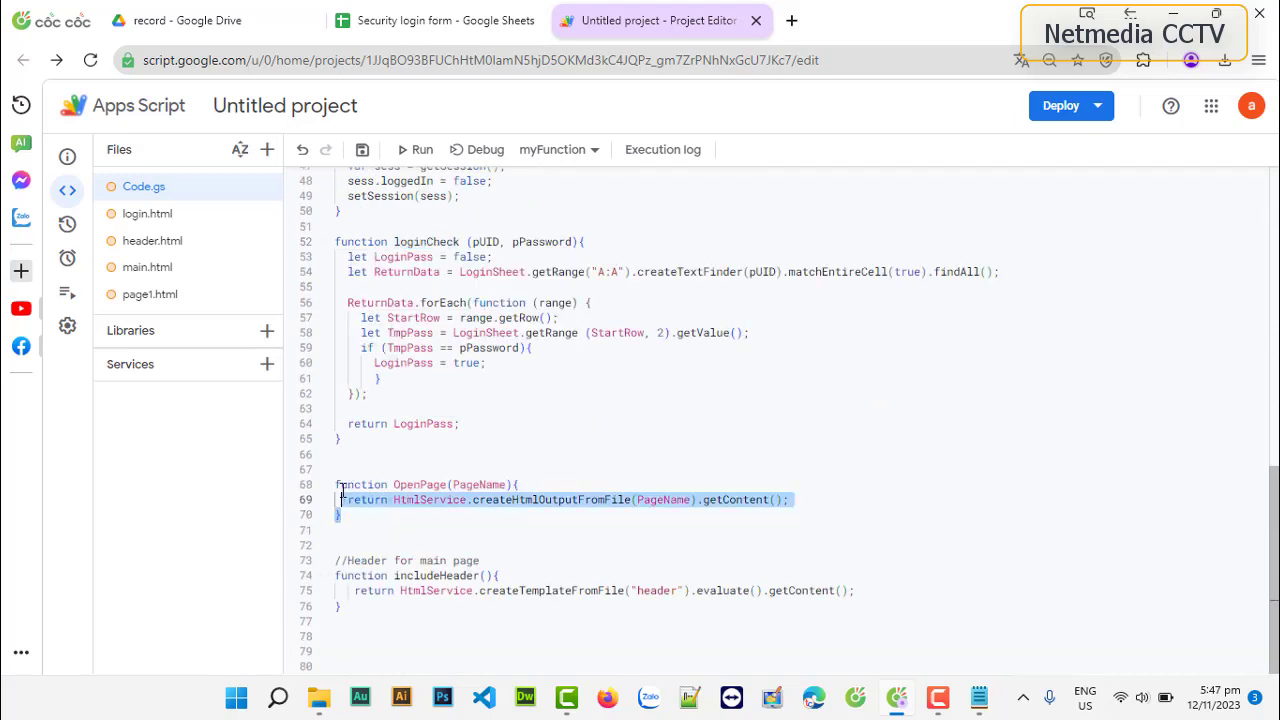
left_click(634, 500)
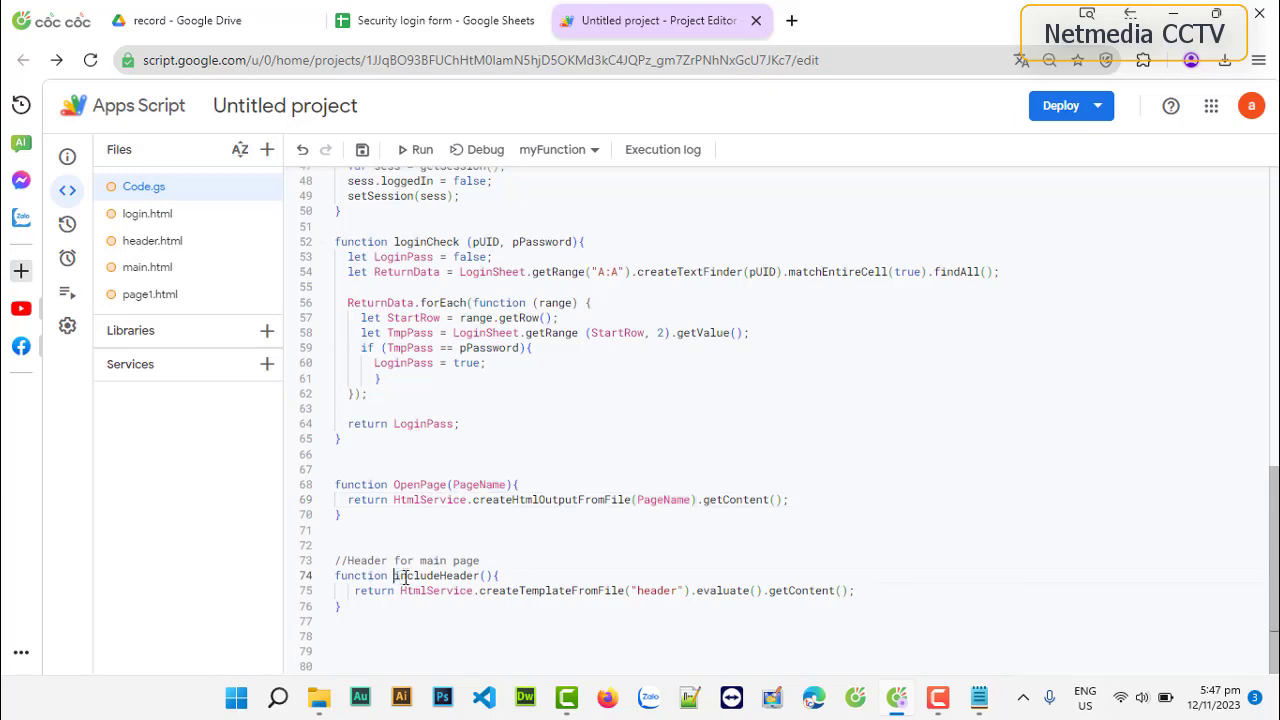
Highlight the includeHeader function that evaluates and returns the 'header' template.
left_click_drag(395, 576, 482, 575)
key("Down")
key("Down")
key("Down")
left_click_drag(631, 590, 680, 590)
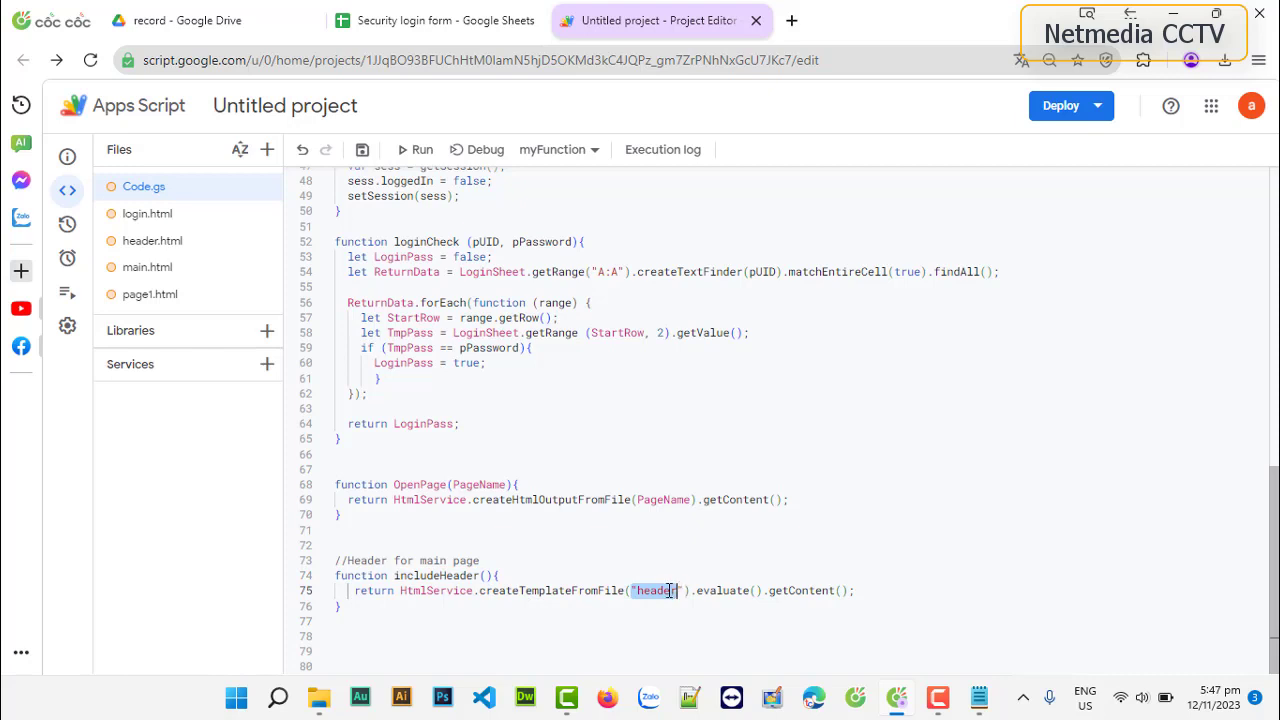
left_click_drag(395, 576, 503, 576)
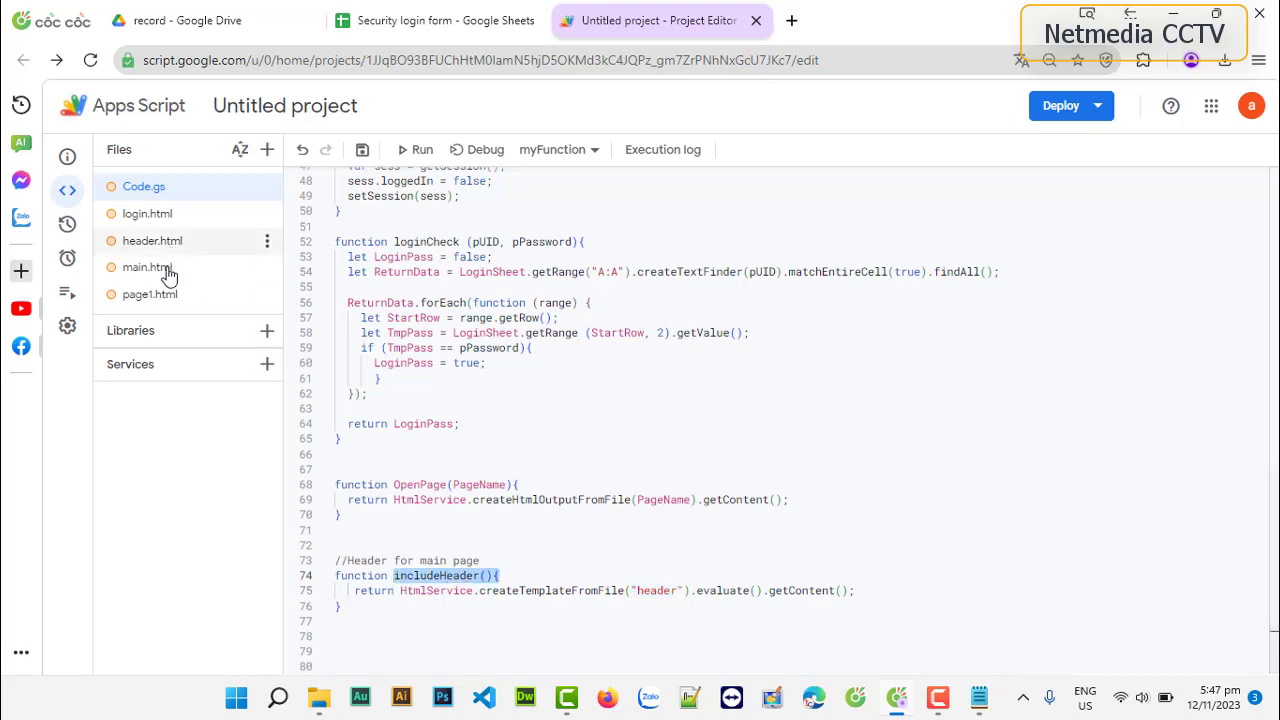
Check the header include line in page1.html and main.html, then revisit Code.gs.
left_click(163, 303)
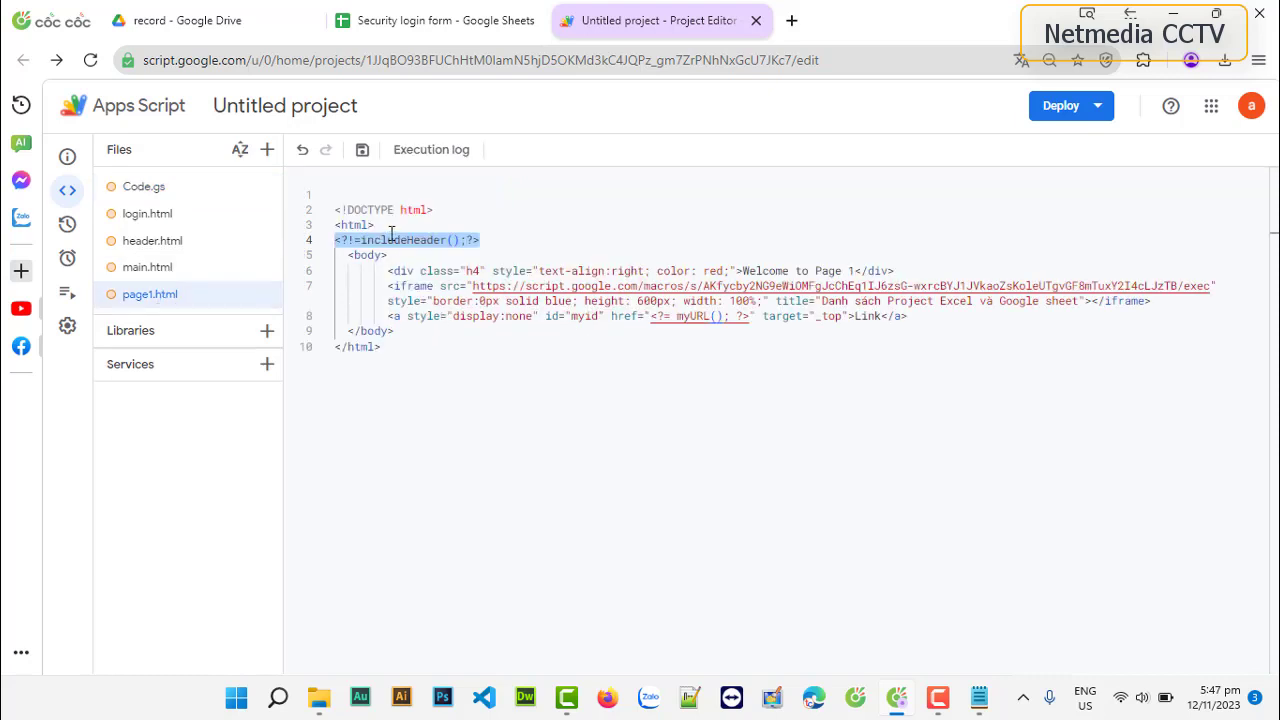
left_click(128, 267)
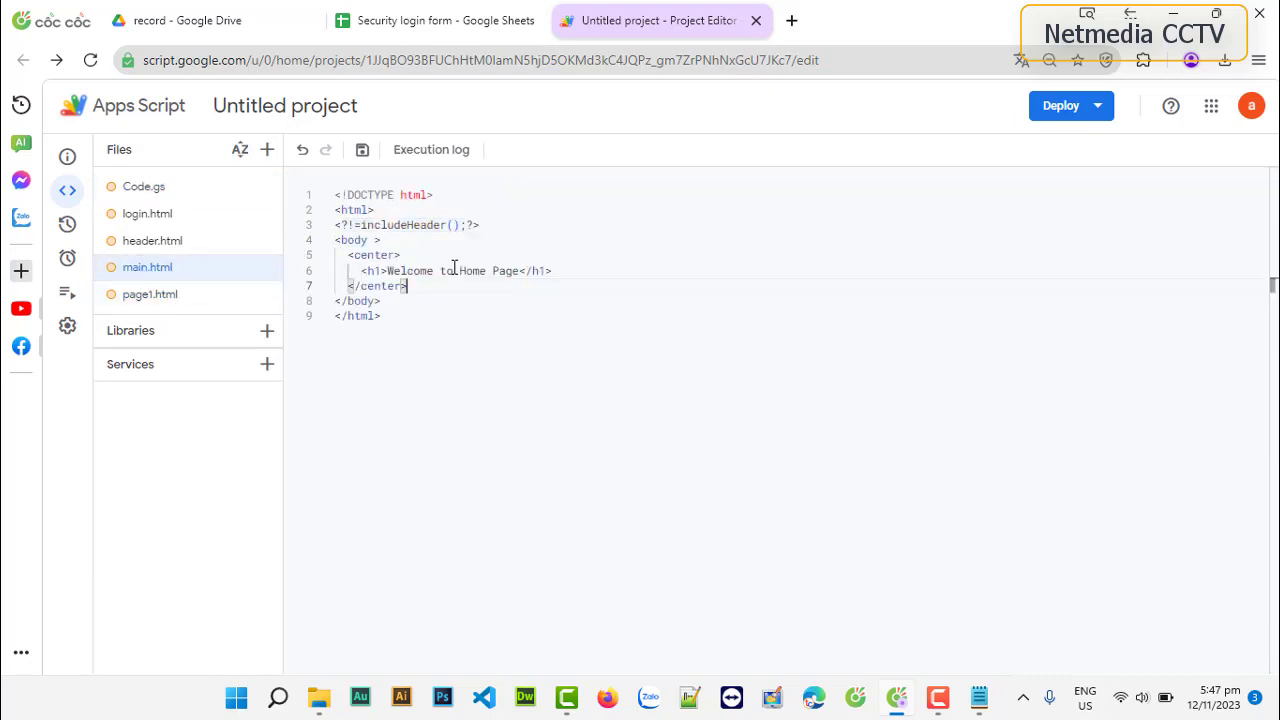
left_click(428, 225)
left_click(428, 334)
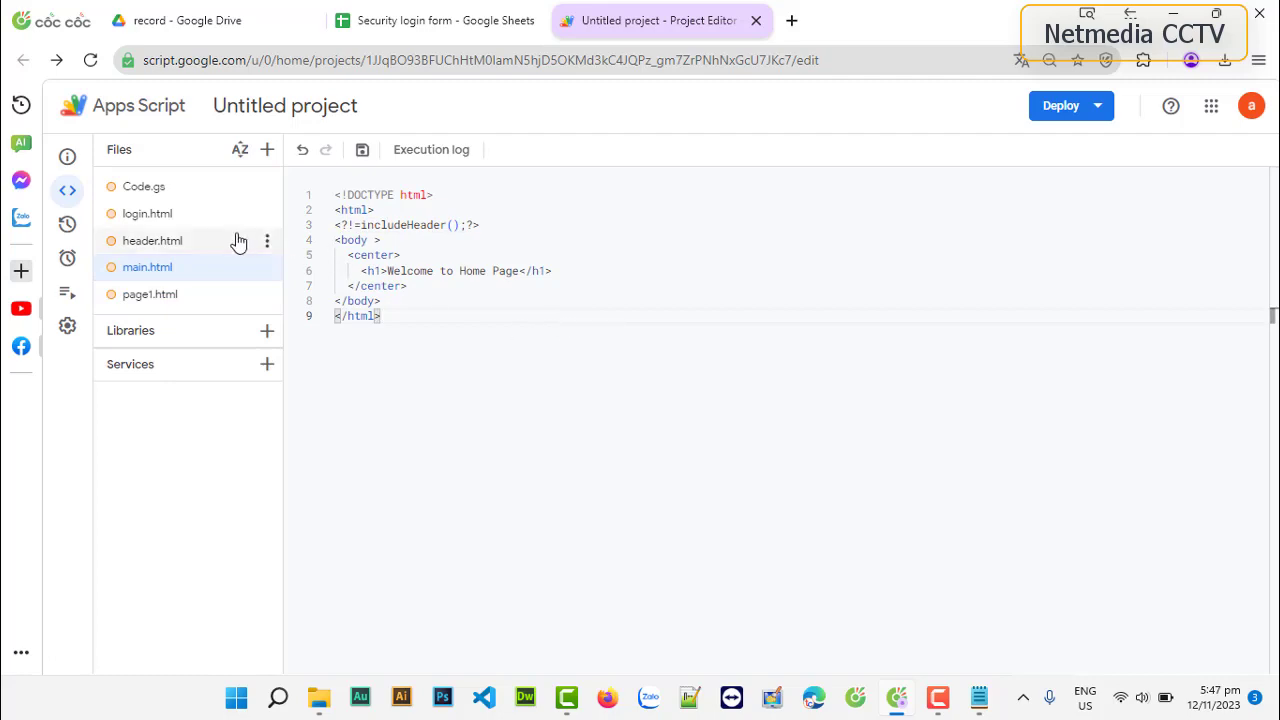
left_click(150, 187)
scroll(570, 377, "up", 4)
scroll(570, 377, "up", 3)
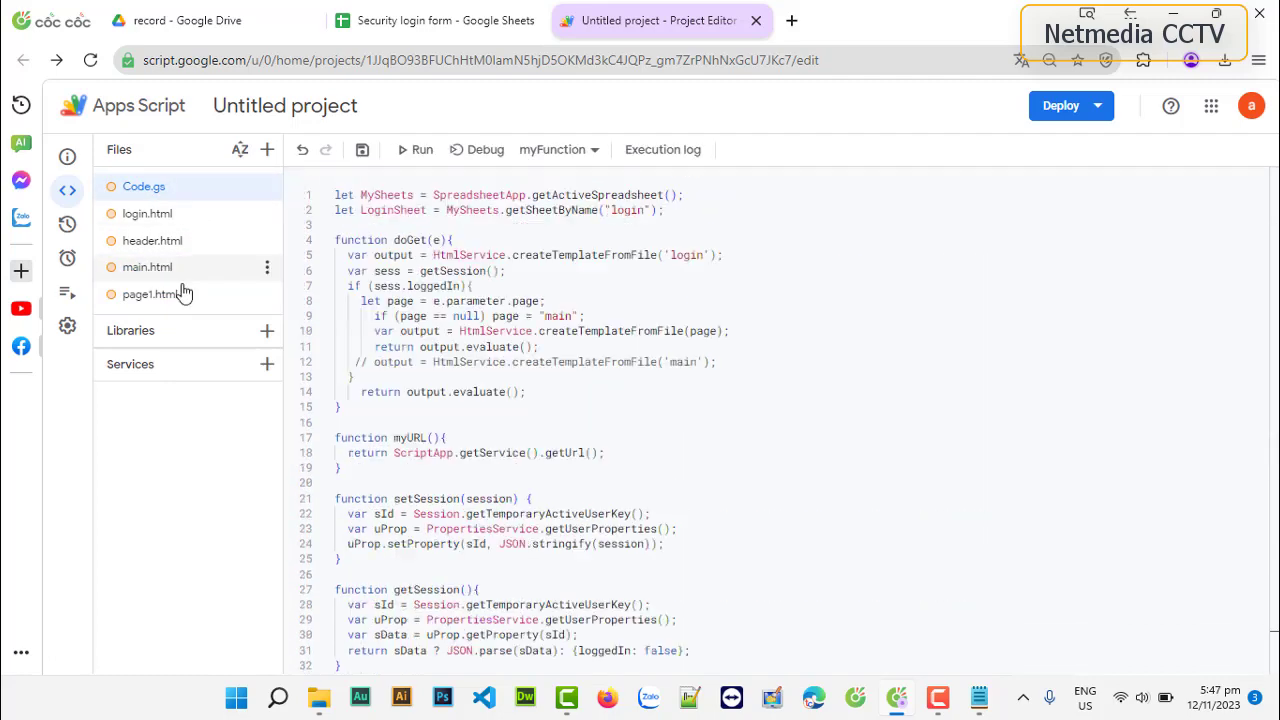
Mark header.html's stylesheet and script links in the head, then open login.html.
left_click(170, 242)
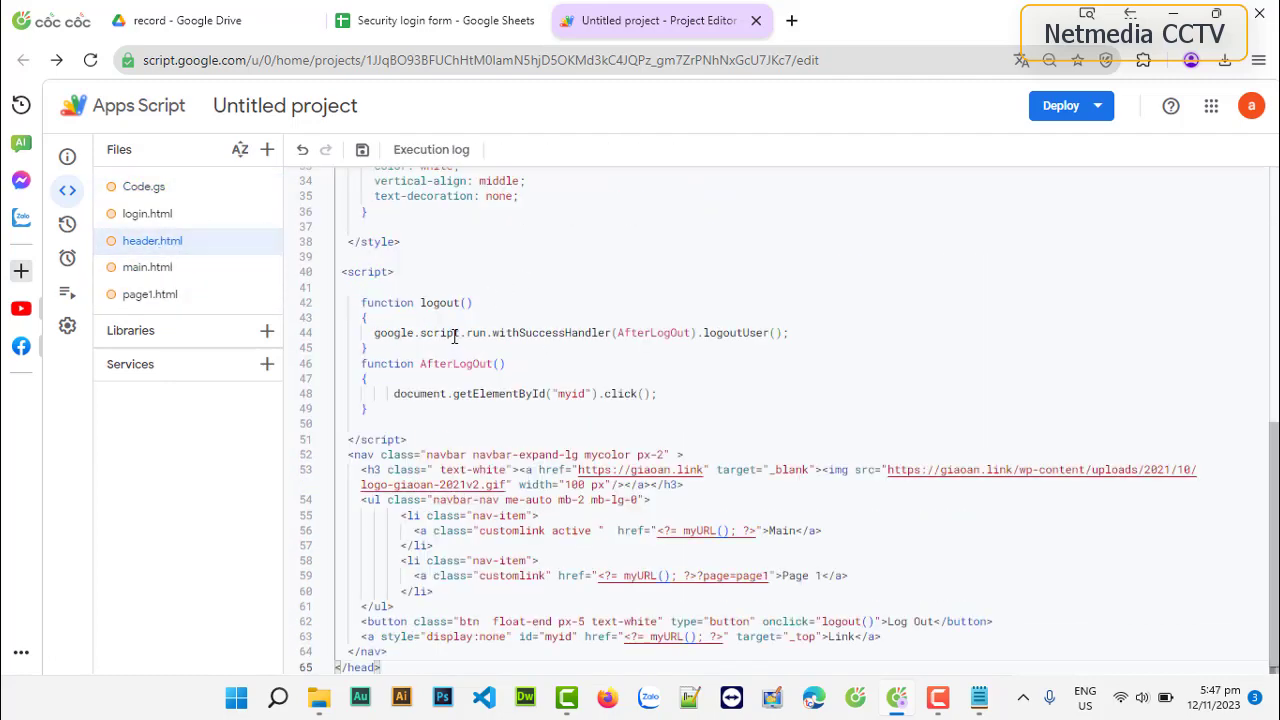
scroll(450, 335, "up", 8)
scroll(455, 342, "up", 2)
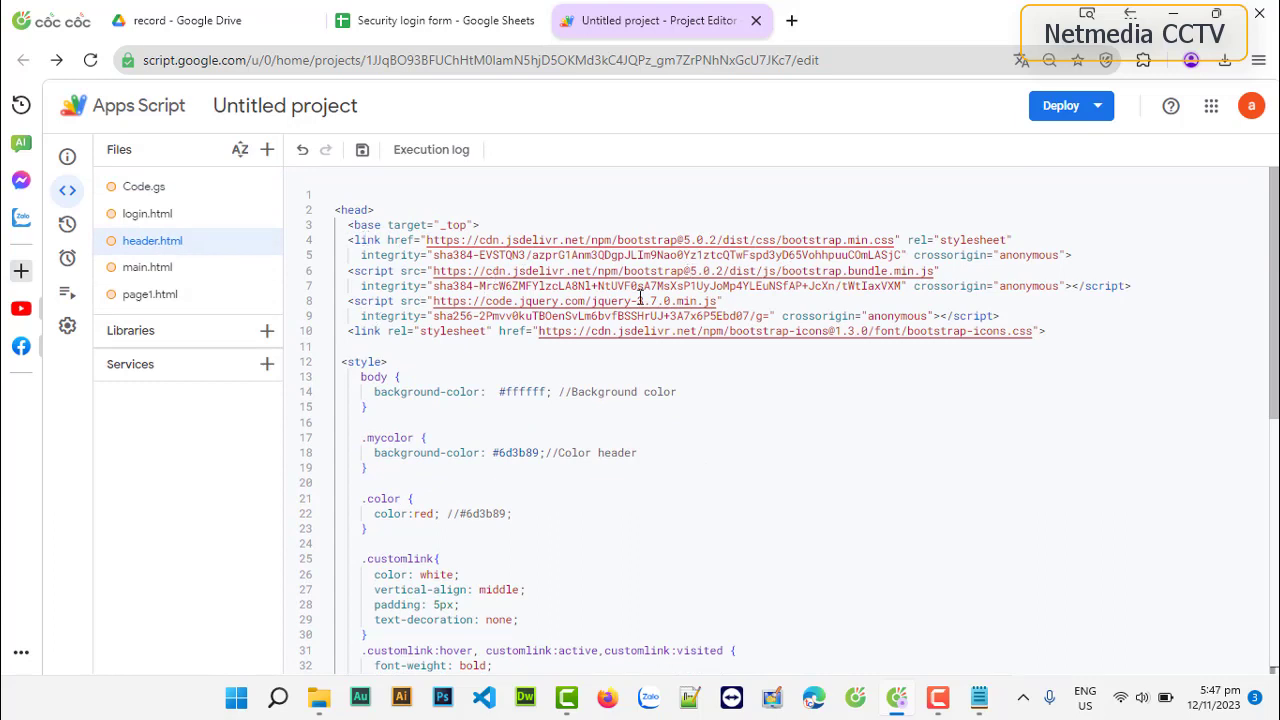
left_click_drag(1050, 331, 331, 226)
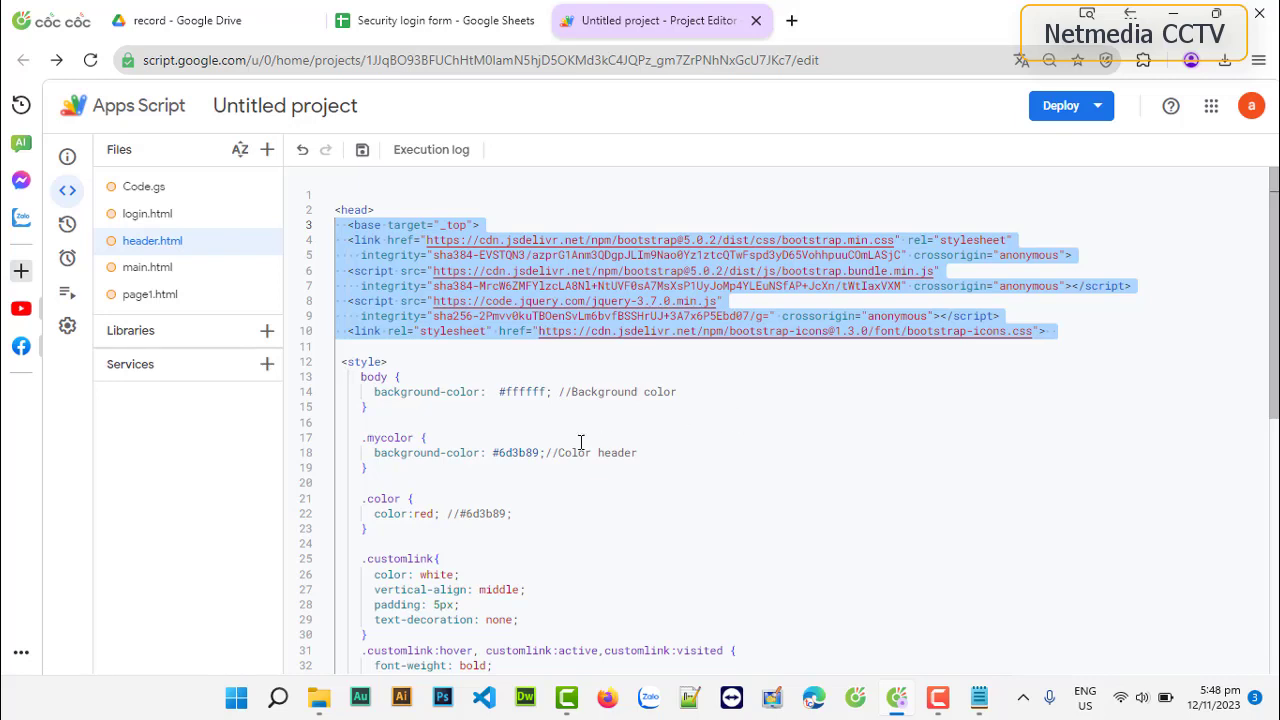
left_click(165, 215)
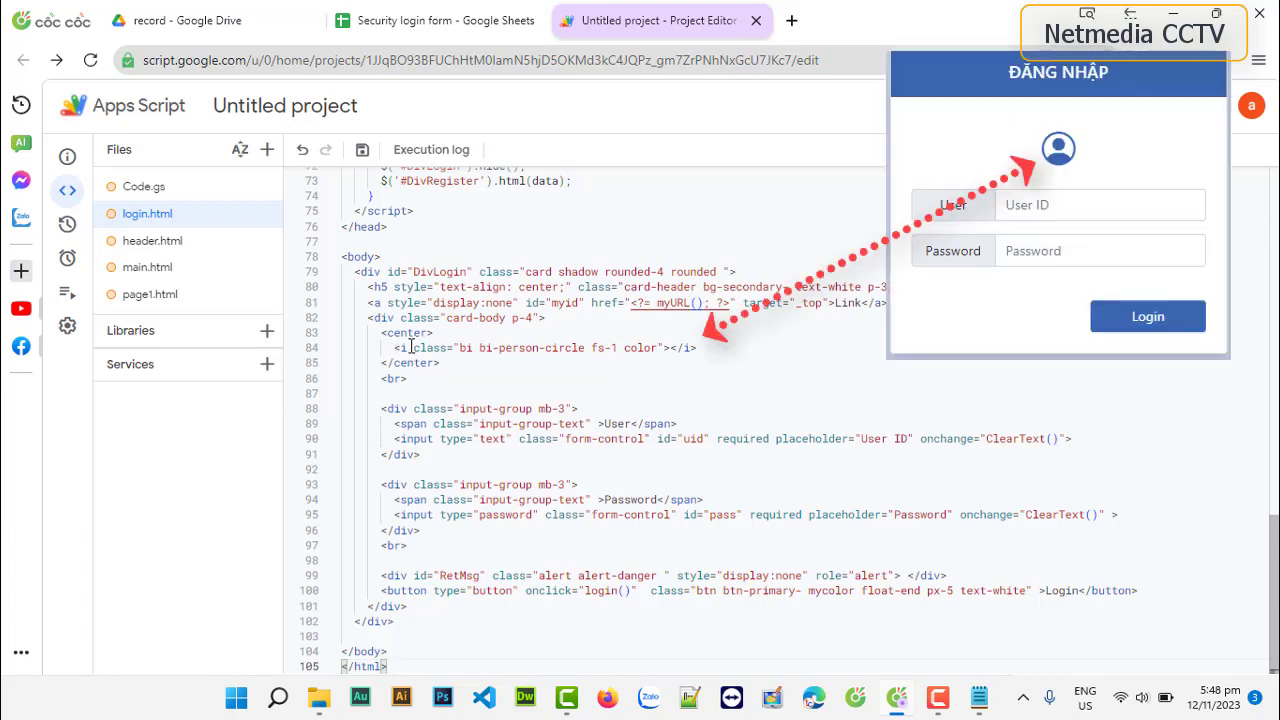
left_click_drag(394, 347, 698, 347)
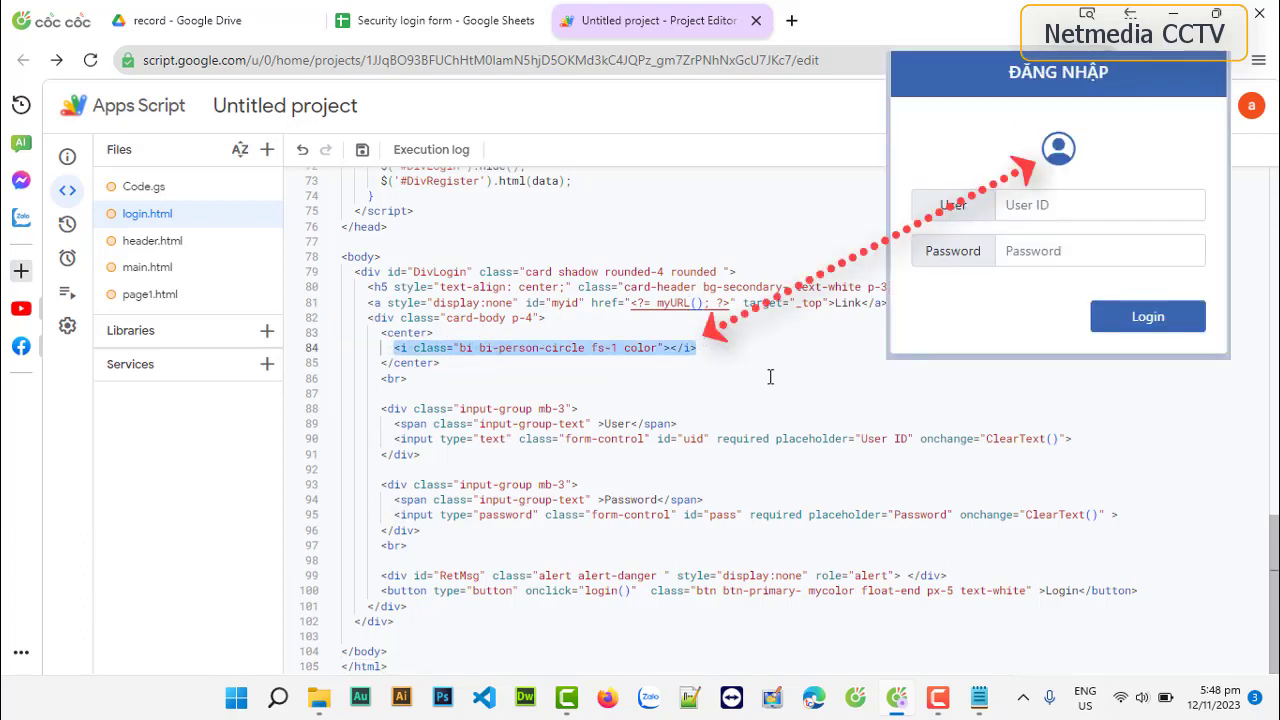
left_click(572, 385)
left_click_drag(479, 348, 583, 347)
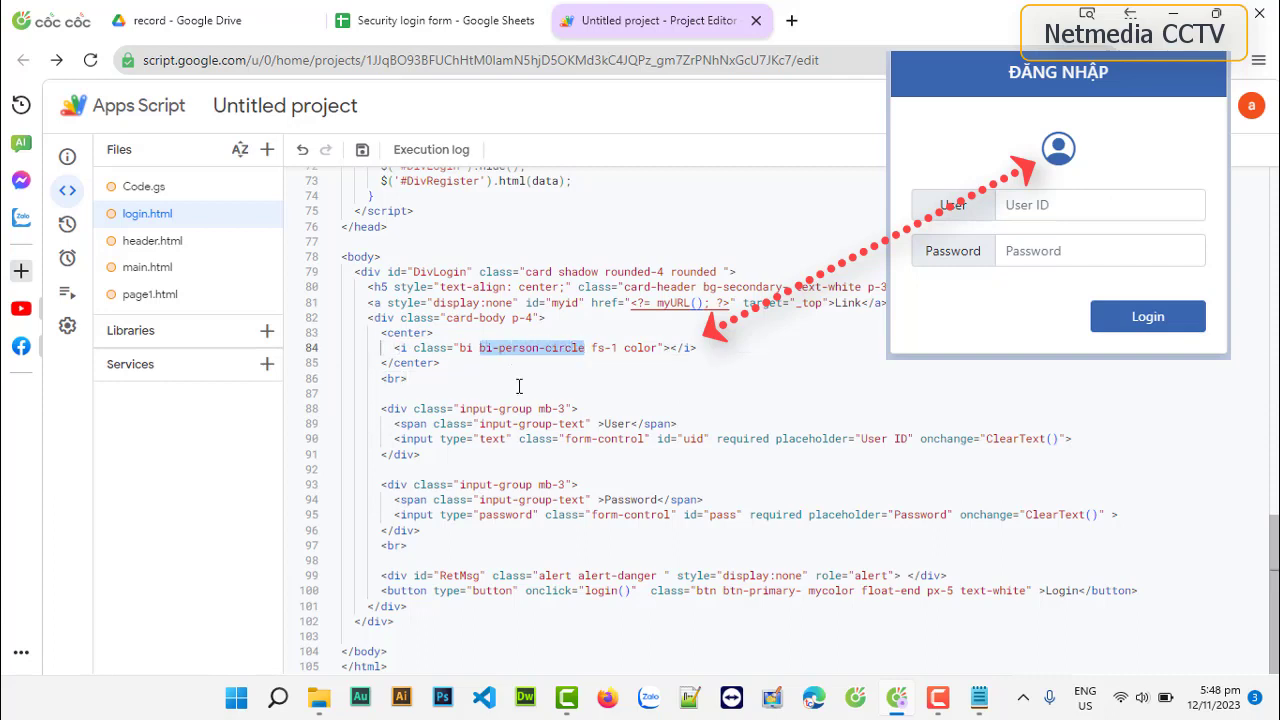
key("Down")
key("Up")
key("Up")
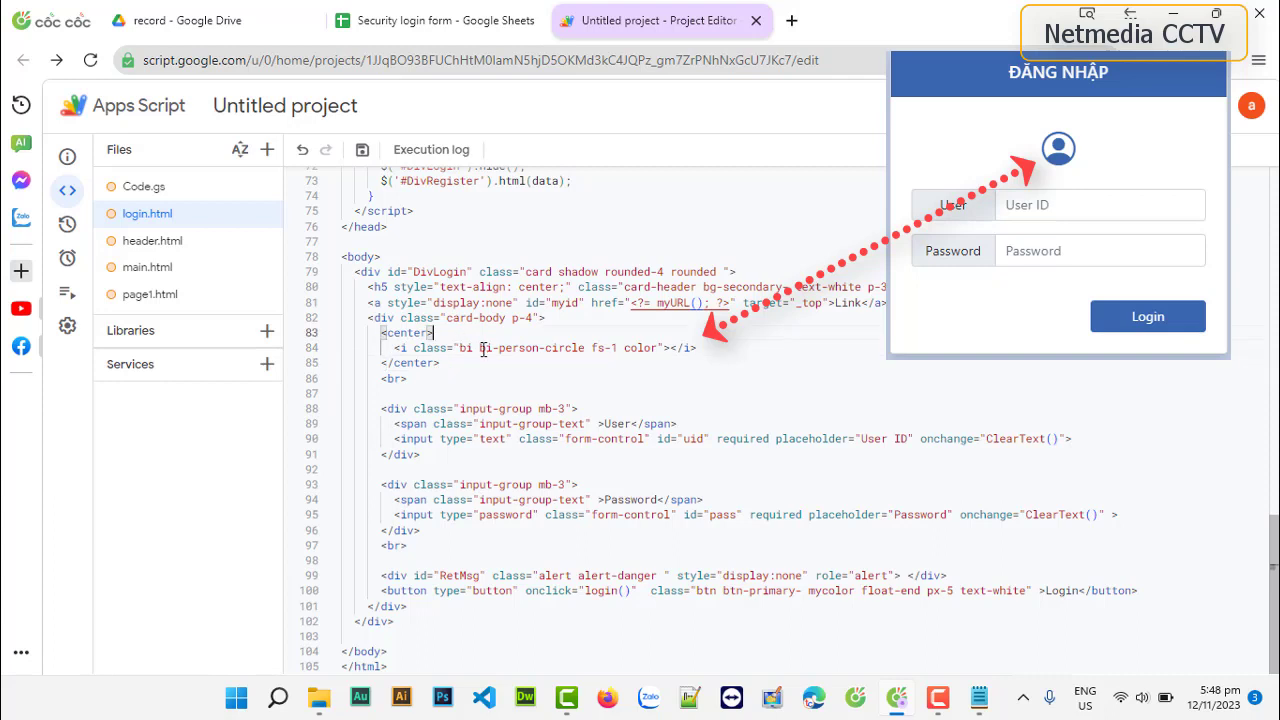
left_click_drag(479, 348, 586, 347)
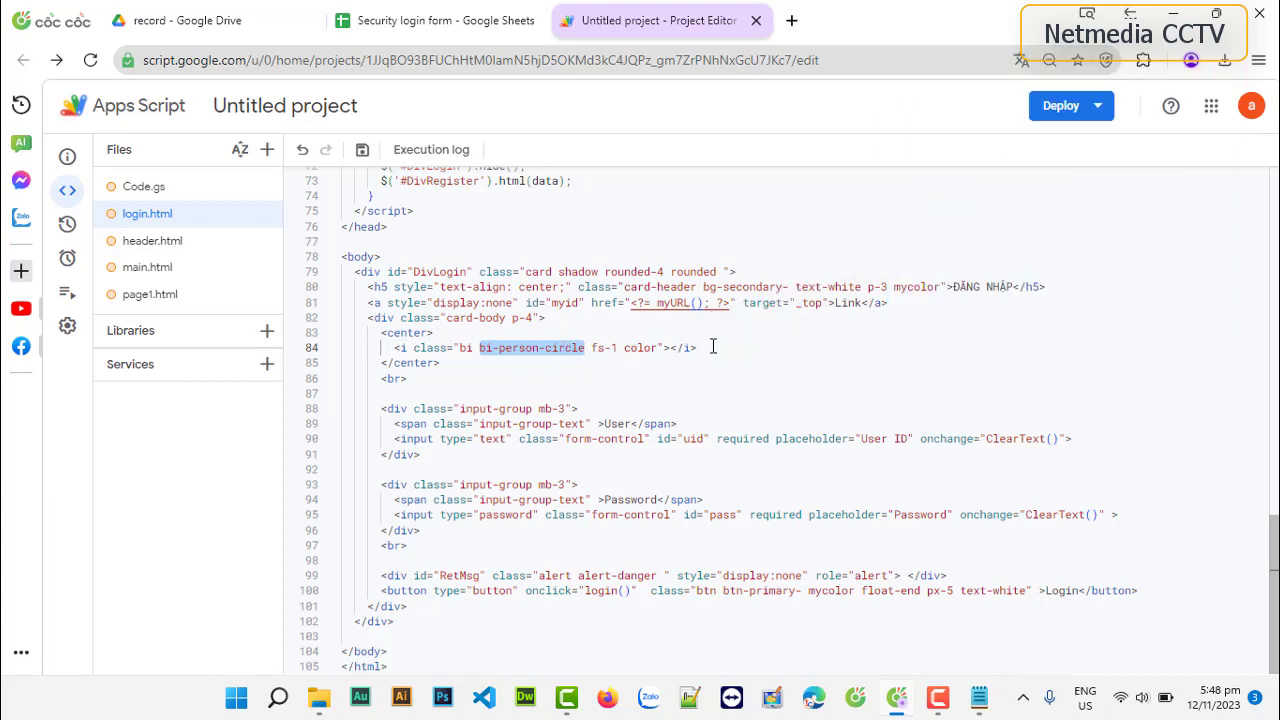
left_click(708, 349)
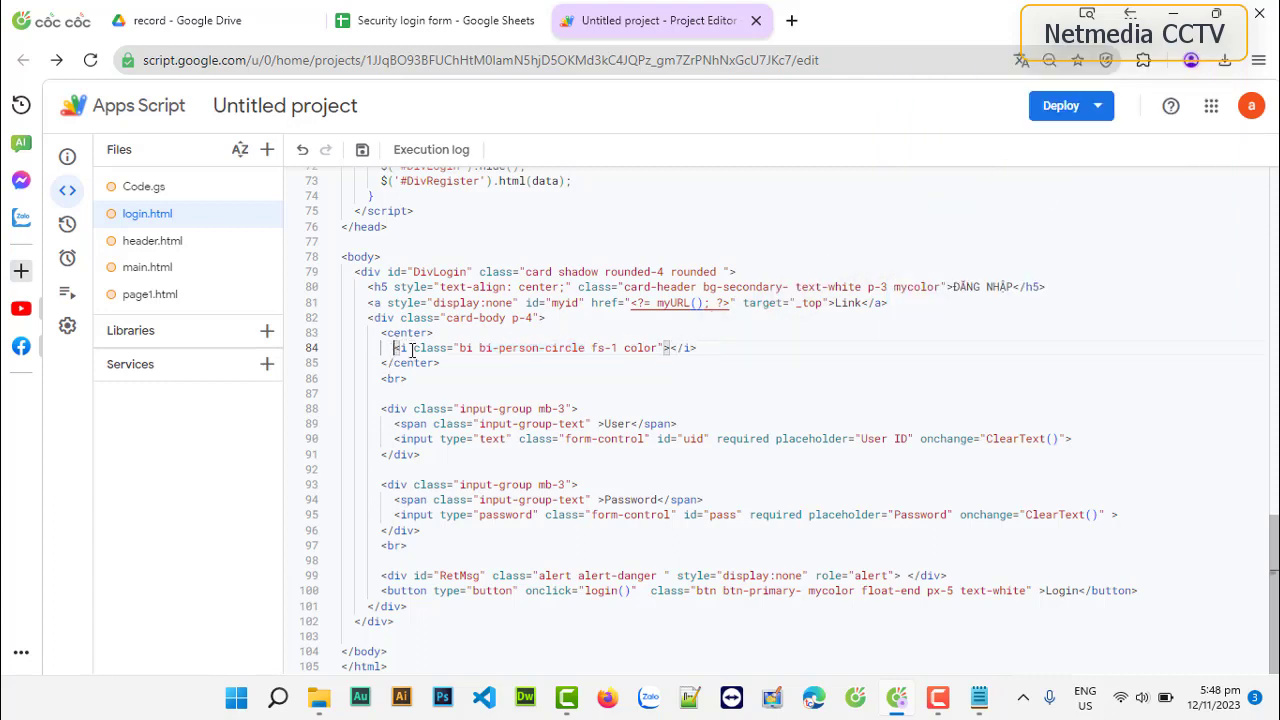
left_click_drag(393, 348, 699, 347)
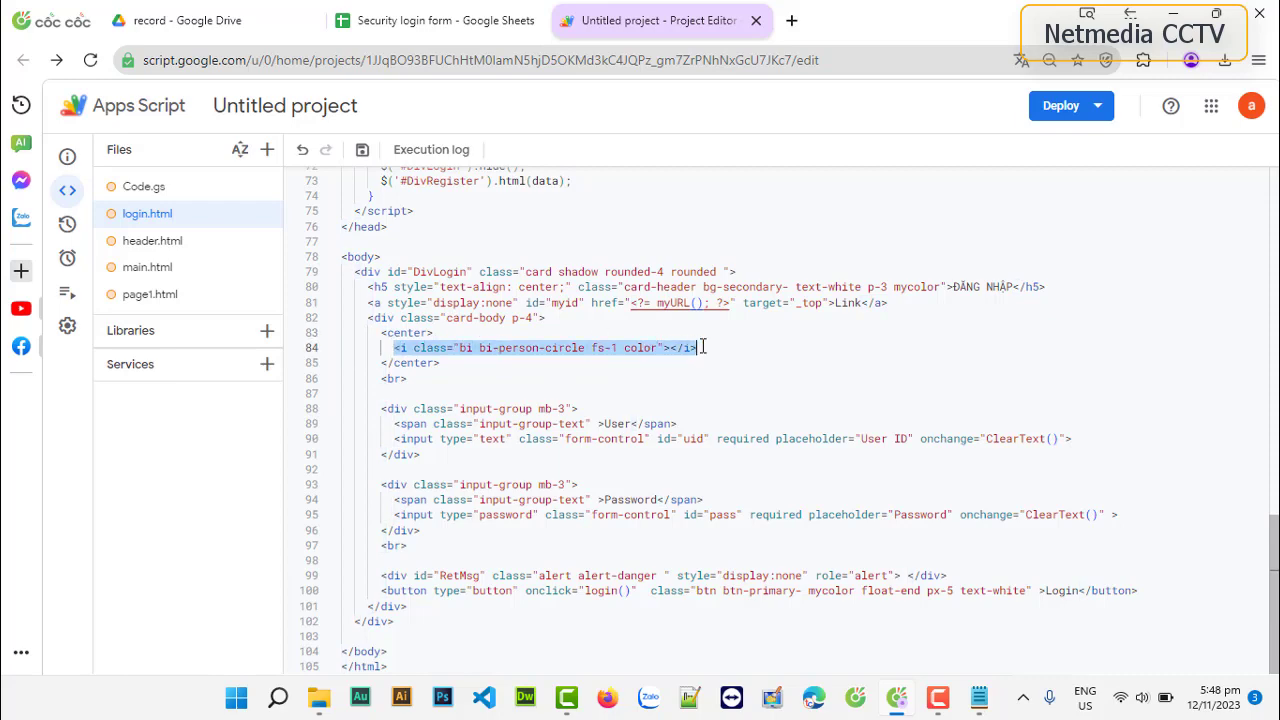
Mark login.html's page background and .mycolor background-color CSS rules.
scroll(704, 347, "up", 1)
scroll(556, 343, "up", 3)
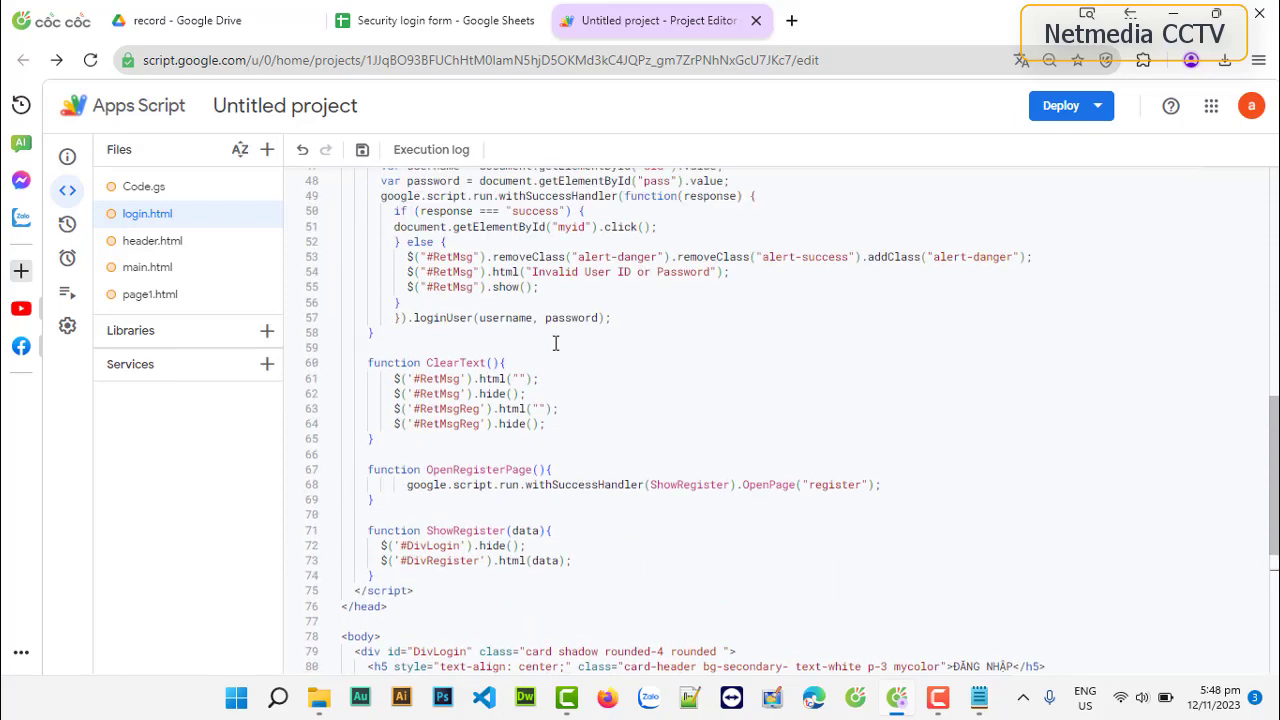
scroll(556, 343, "up", 1)
scroll(553, 340, "up", 2)
scroll(553, 343, "up", 3)
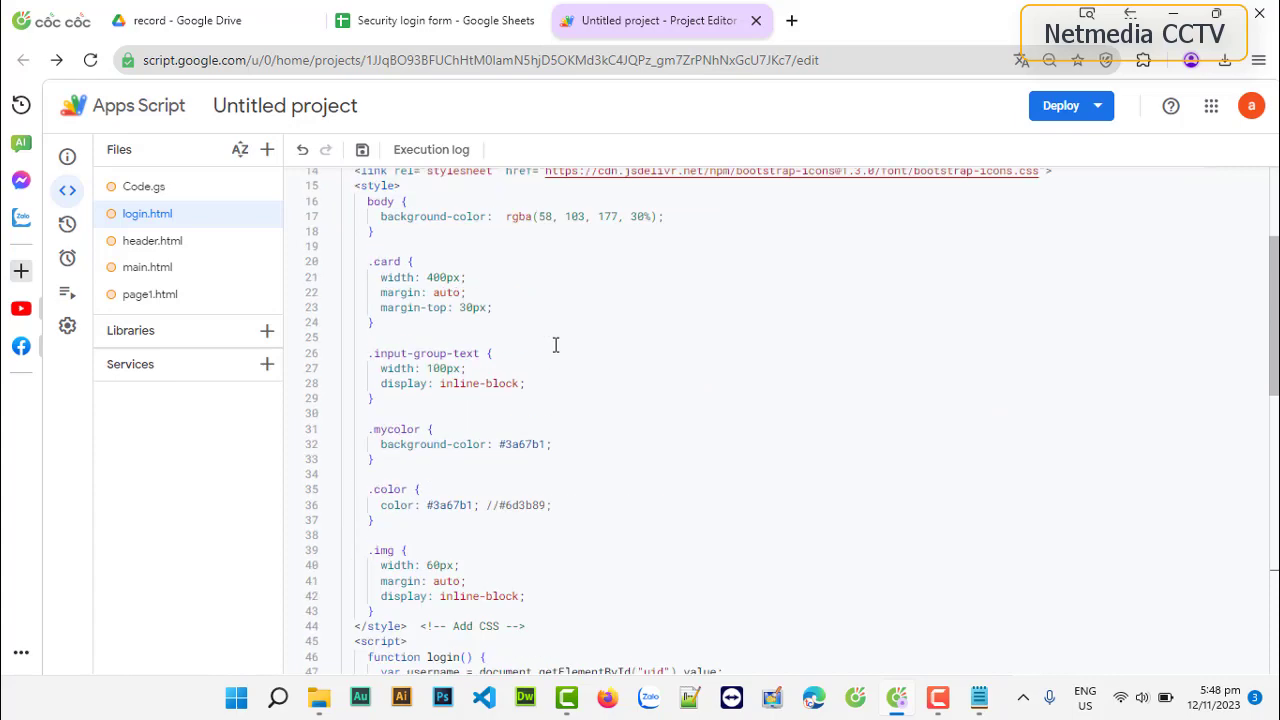
scroll(524, 295, "up", 1)
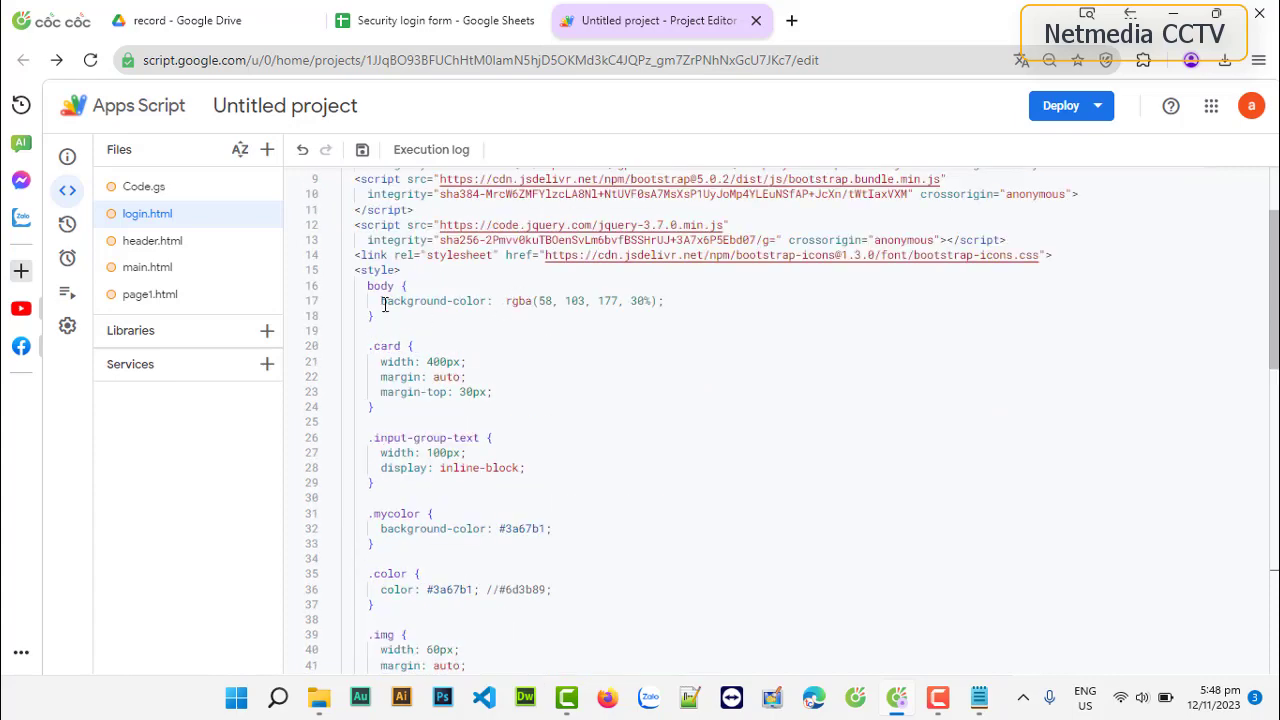
left_click_drag(381, 301, 667, 300)
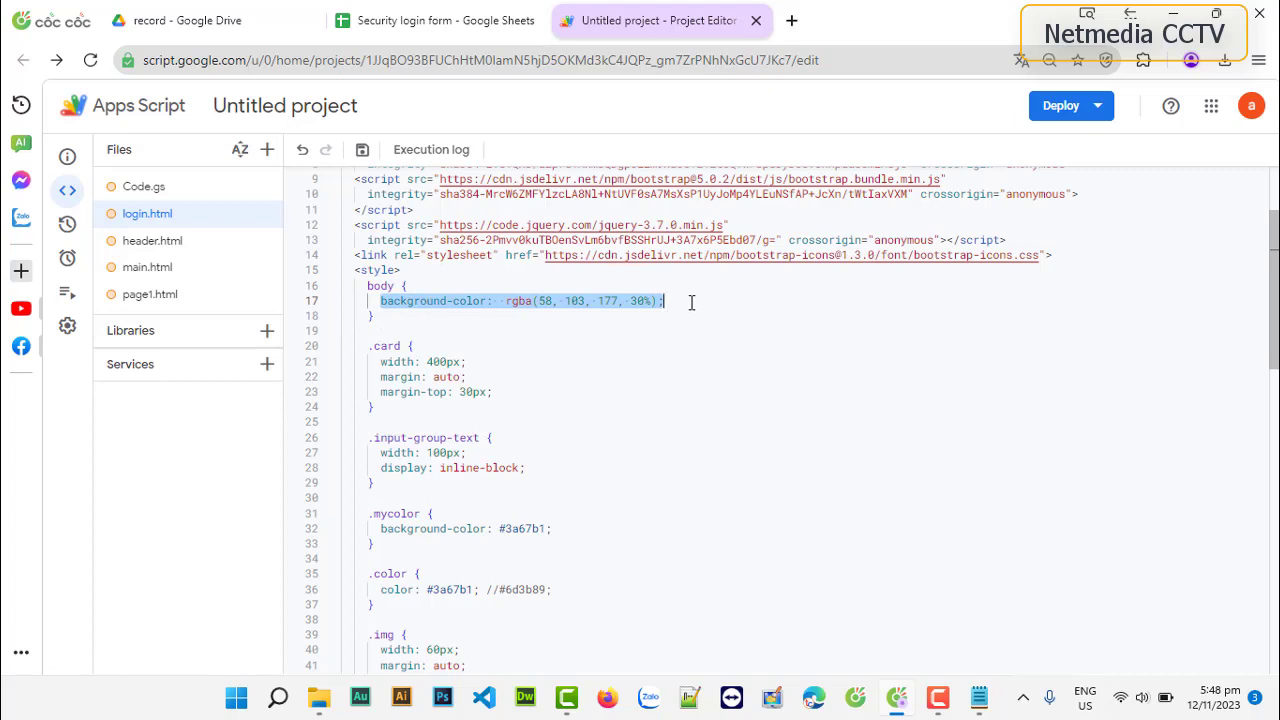
left_click(375, 316)
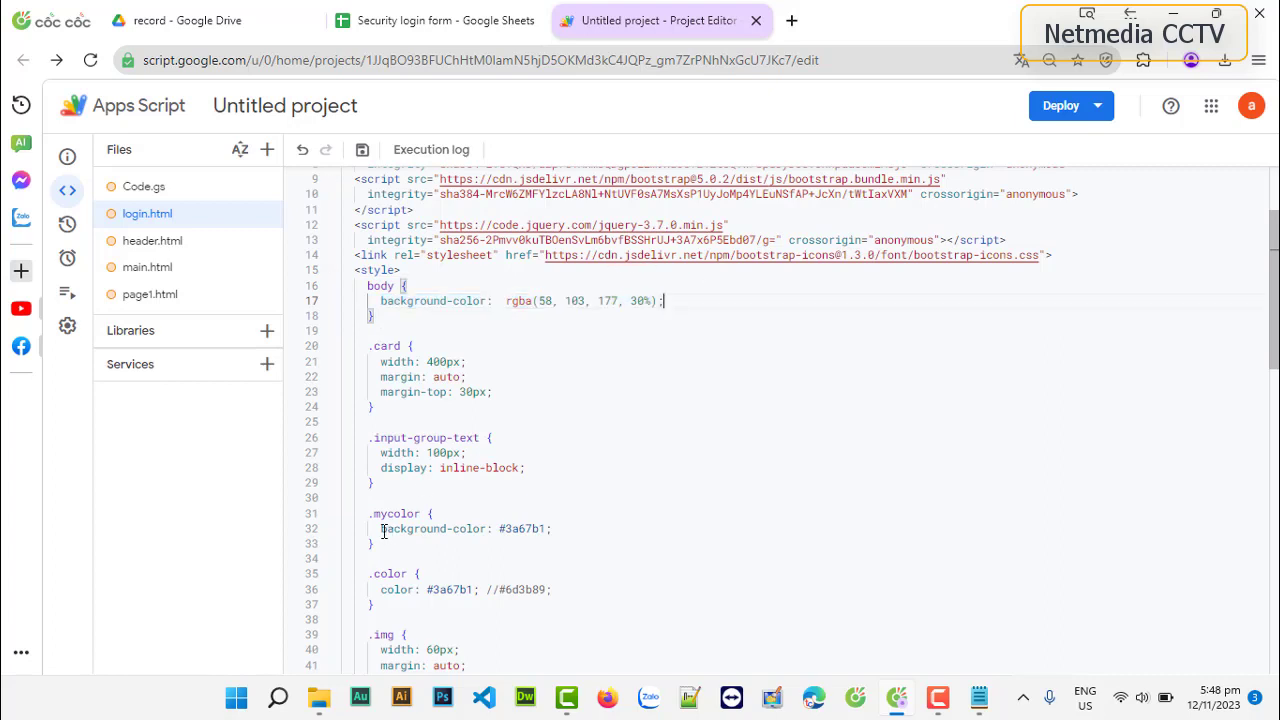
mouse_move(381, 530)
left_mouse_down()
mouse_move(505, 513)
mouse_move(552, 528)
left_mouse_up()
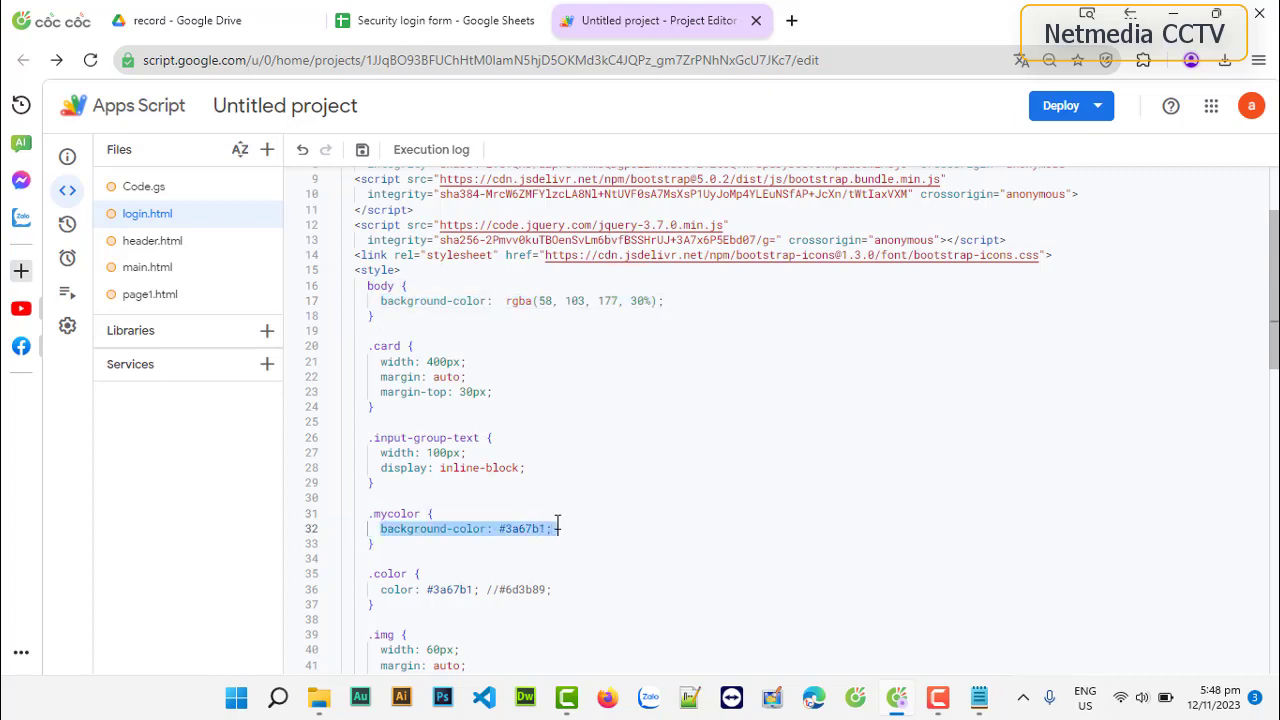
Compare header.html's background and #6d3b89 header colour, then scroll to its navbar.
left_click(152, 241)
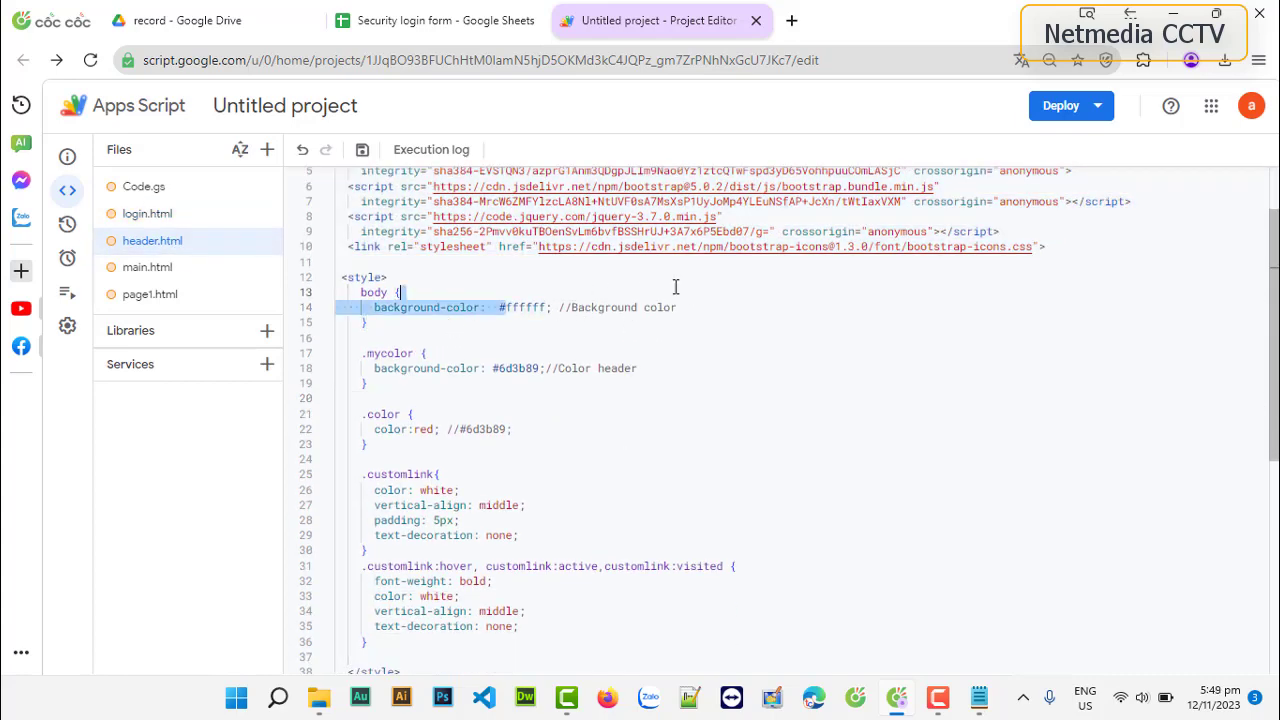
left_click_drag(505, 307, 684, 307)
left_click(627, 393)
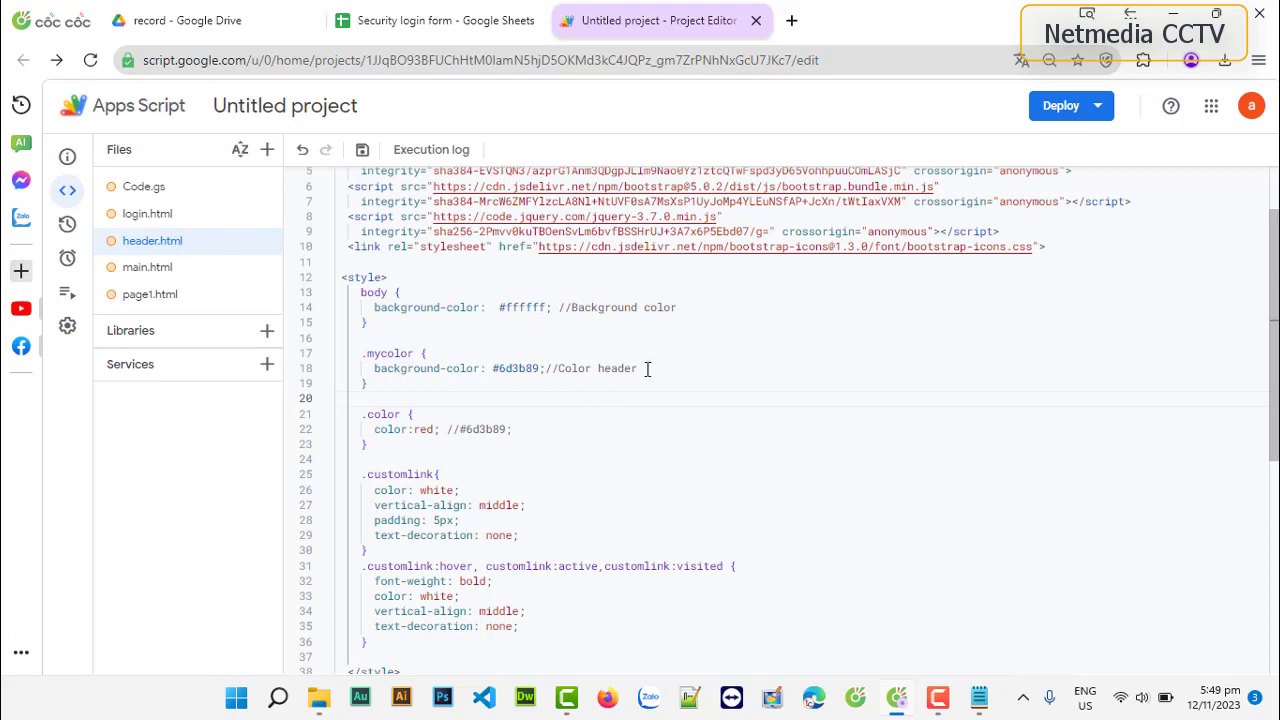
left_click_drag(640, 368, 377, 368)
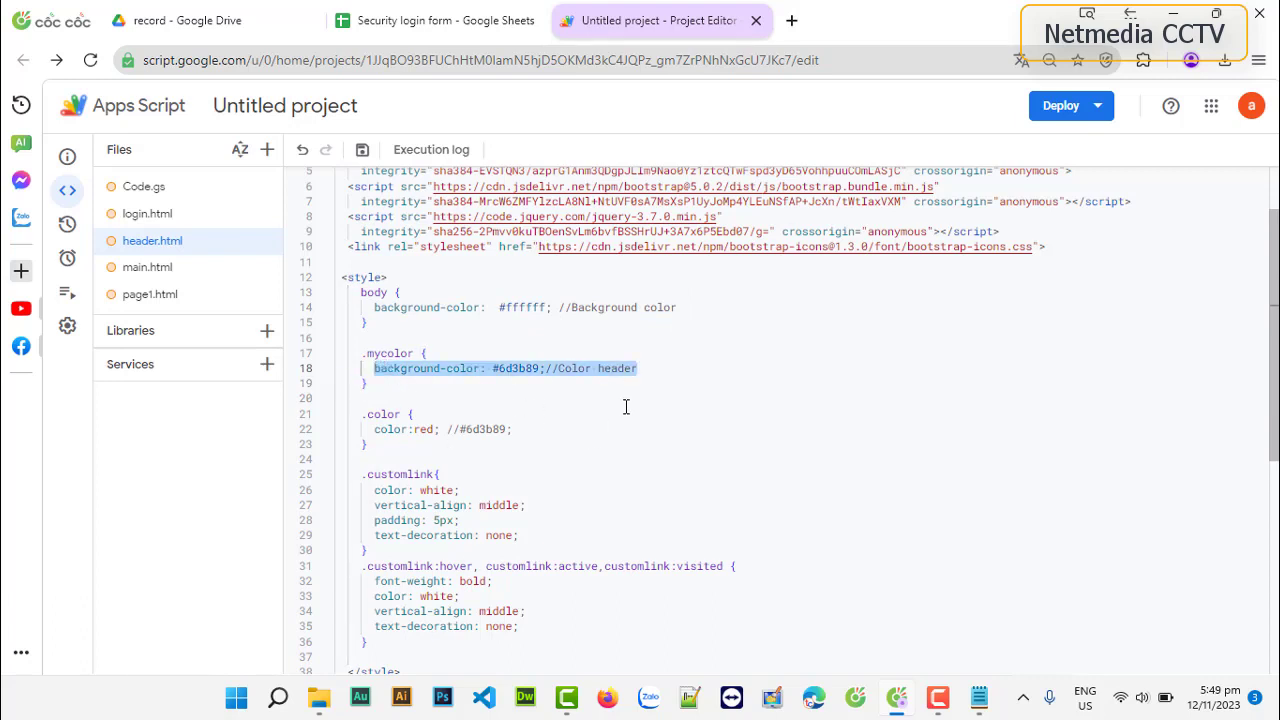
left_click(670, 371)
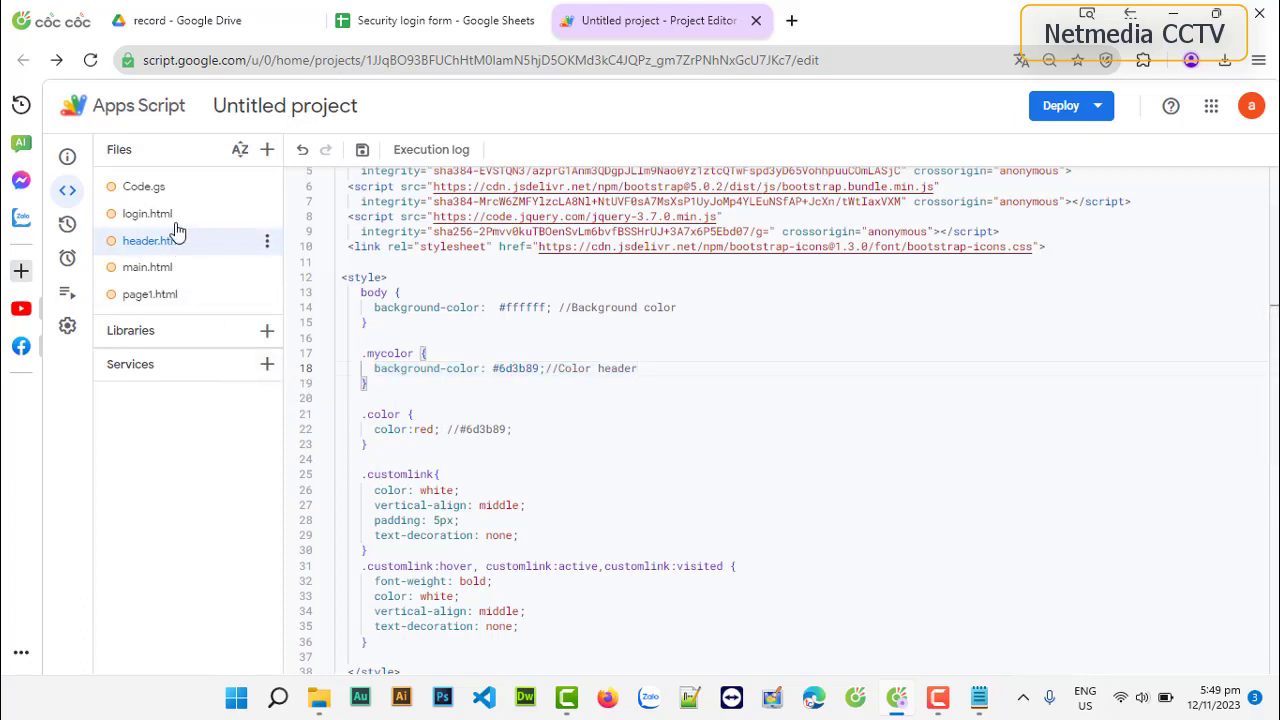
left_click(322, 340)
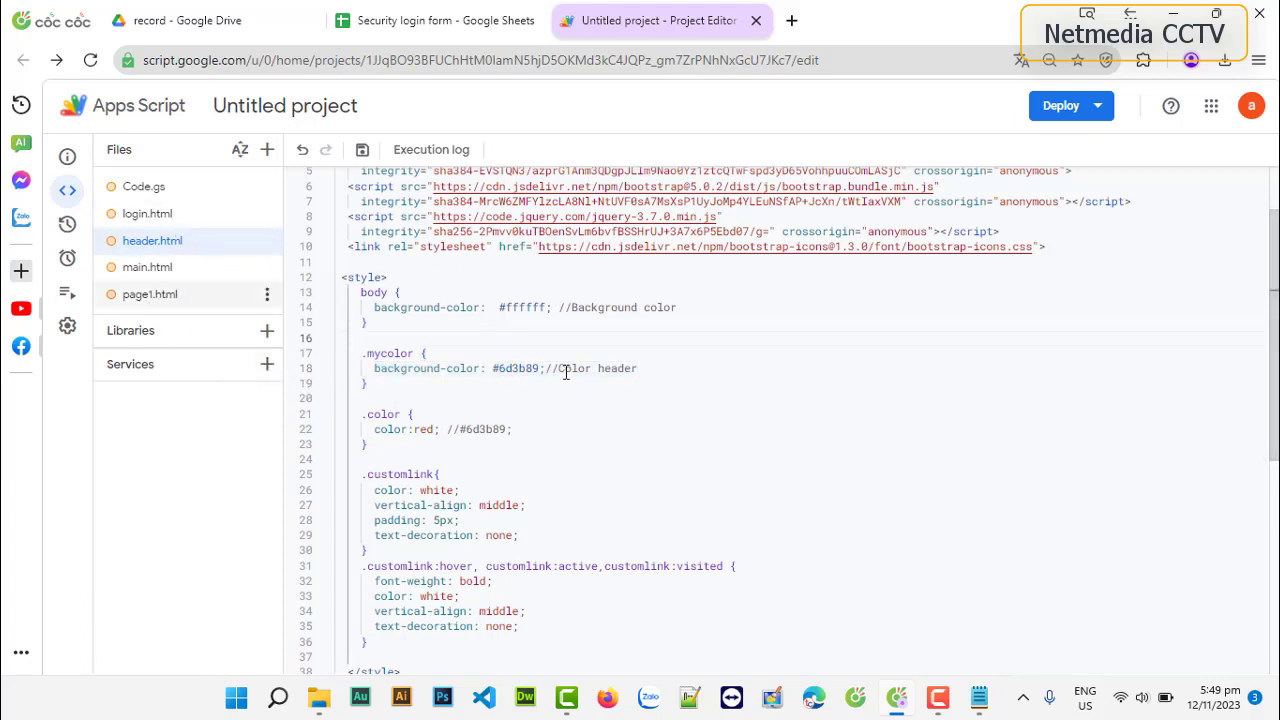
scroll(626, 392, "down", 2)
scroll(624, 394, "down", 2)
scroll(624, 395, "down", 1)
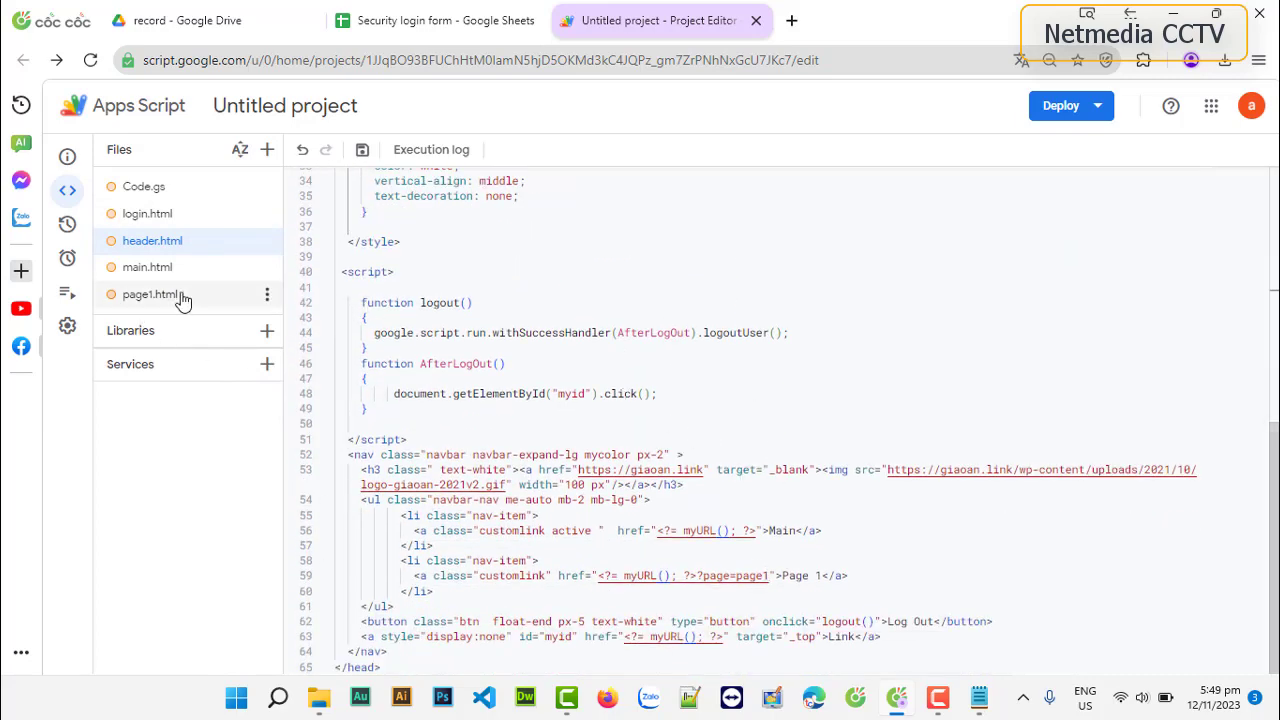
Create a new HTML file named page2.
left_click(267, 150)
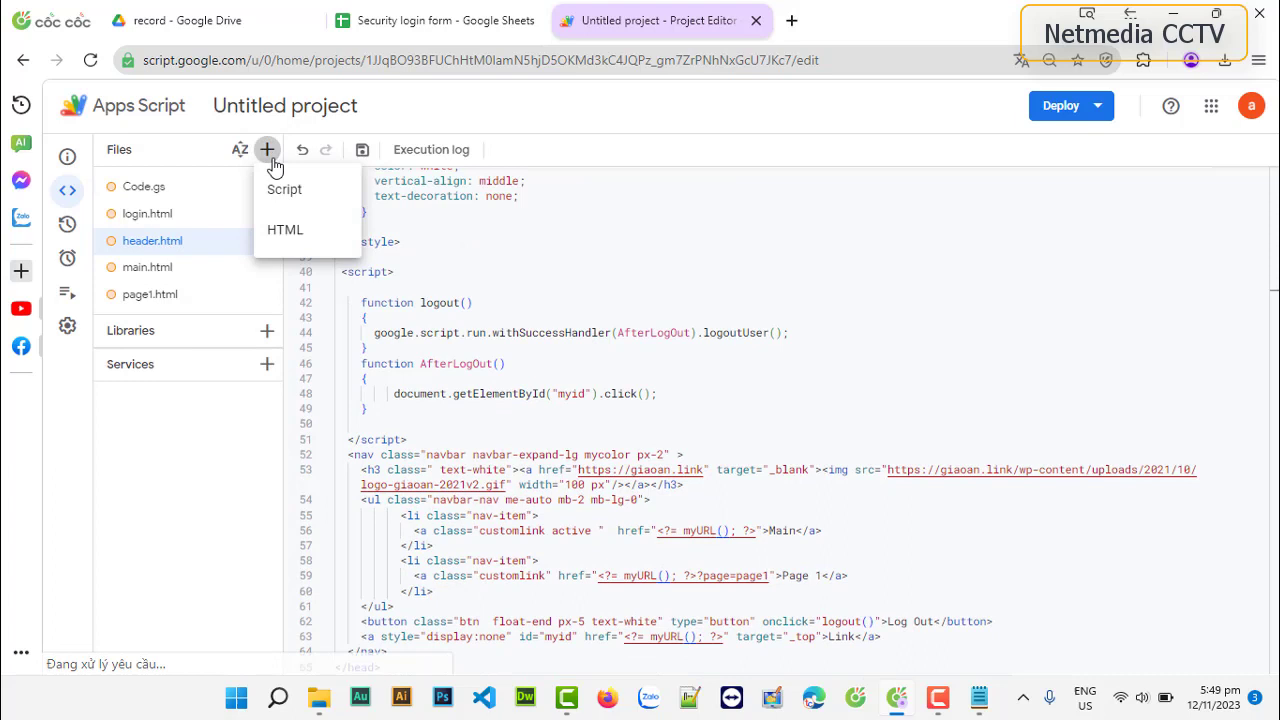
left_click(285, 229)
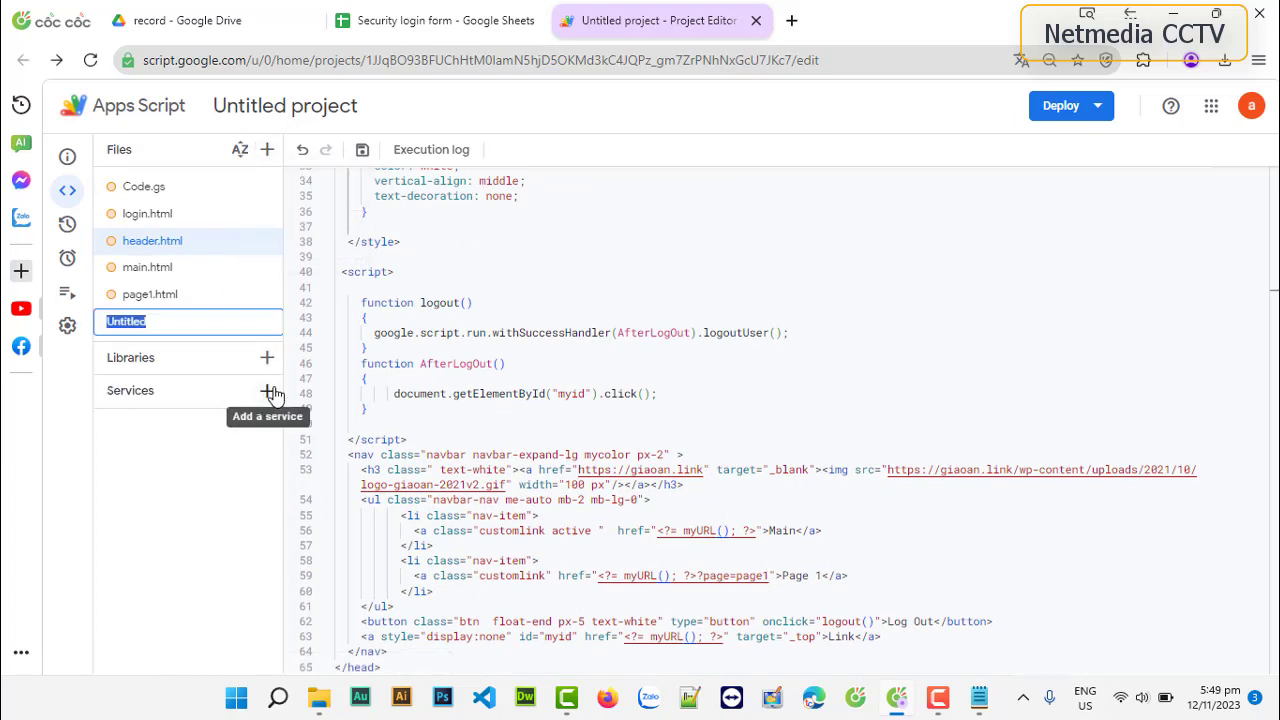
type("page2")
key("Return")
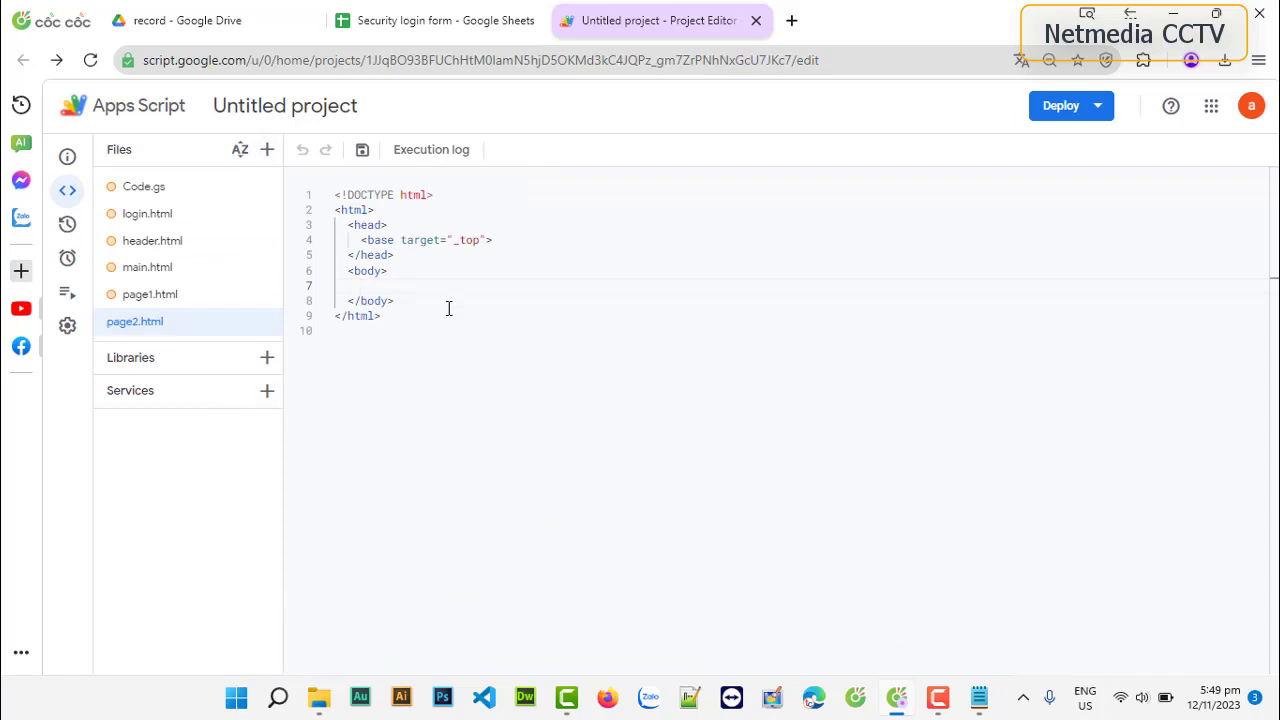
Reuse page1's welcome heading in page2's body, changing it to 'Welcome to Page 2'.
left_click(150, 296)
left_click(378, 274)
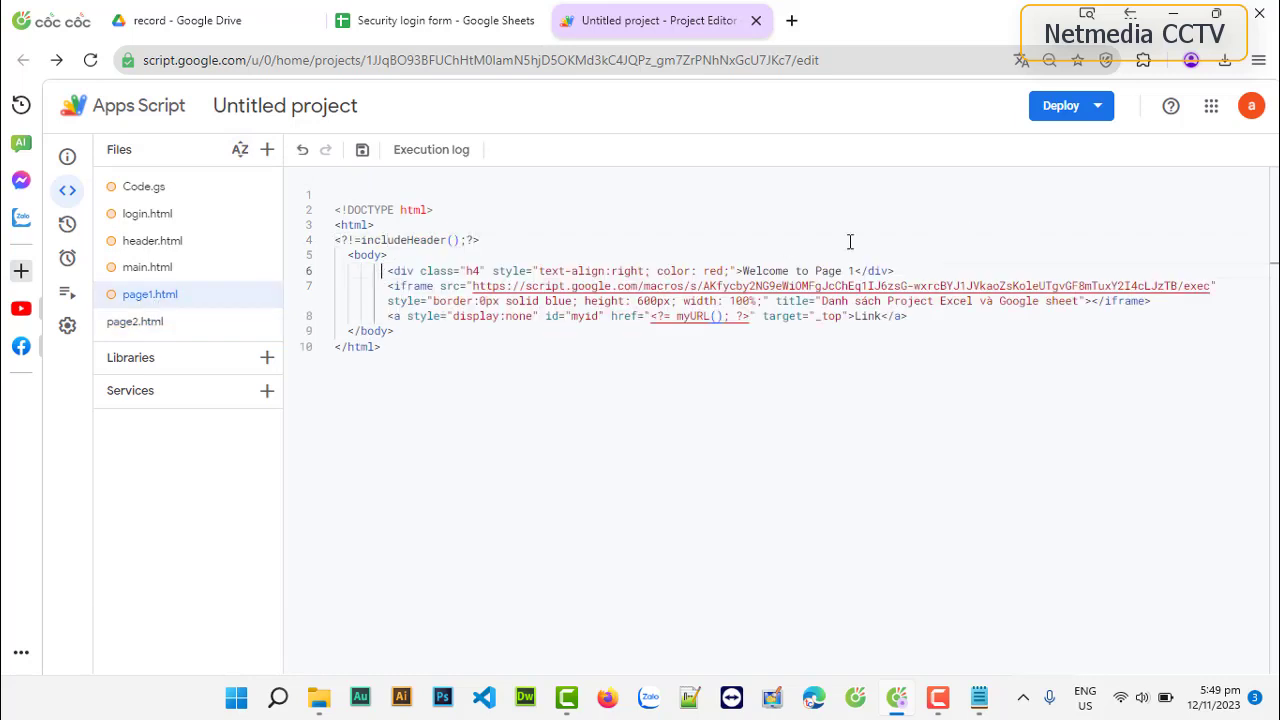
left_click(904, 268, "shift")
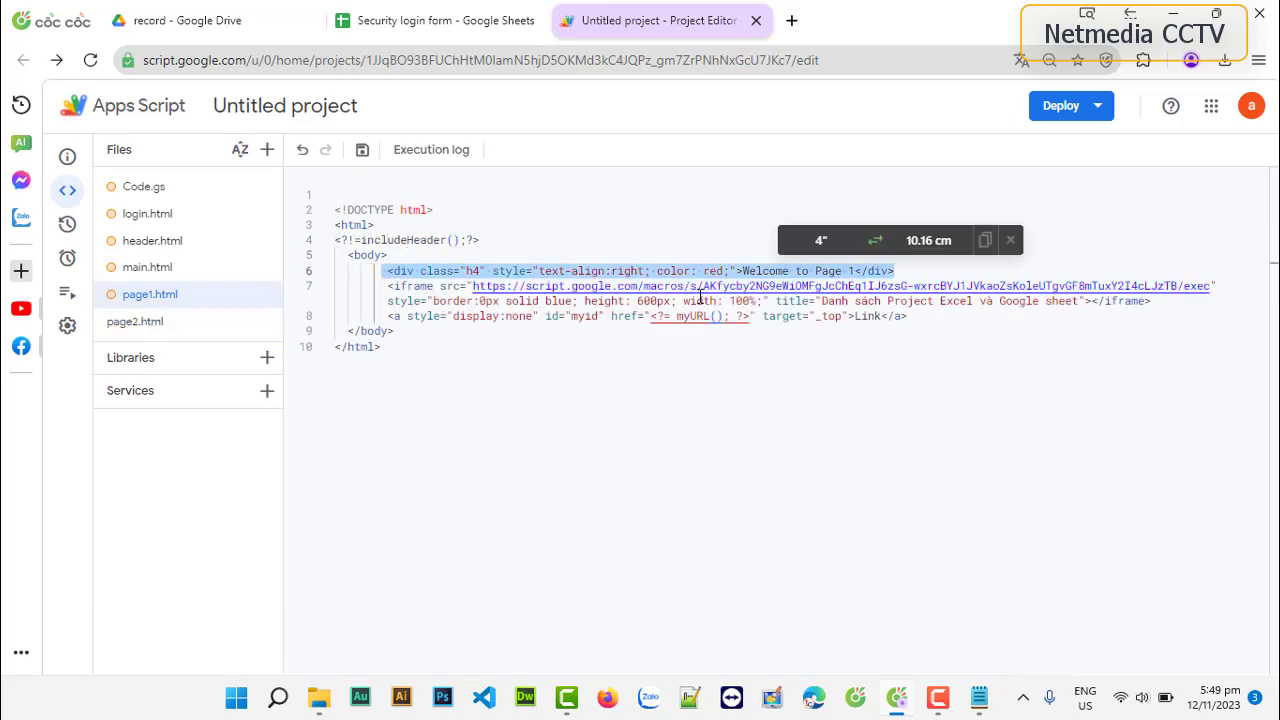
key("ctrl+v")
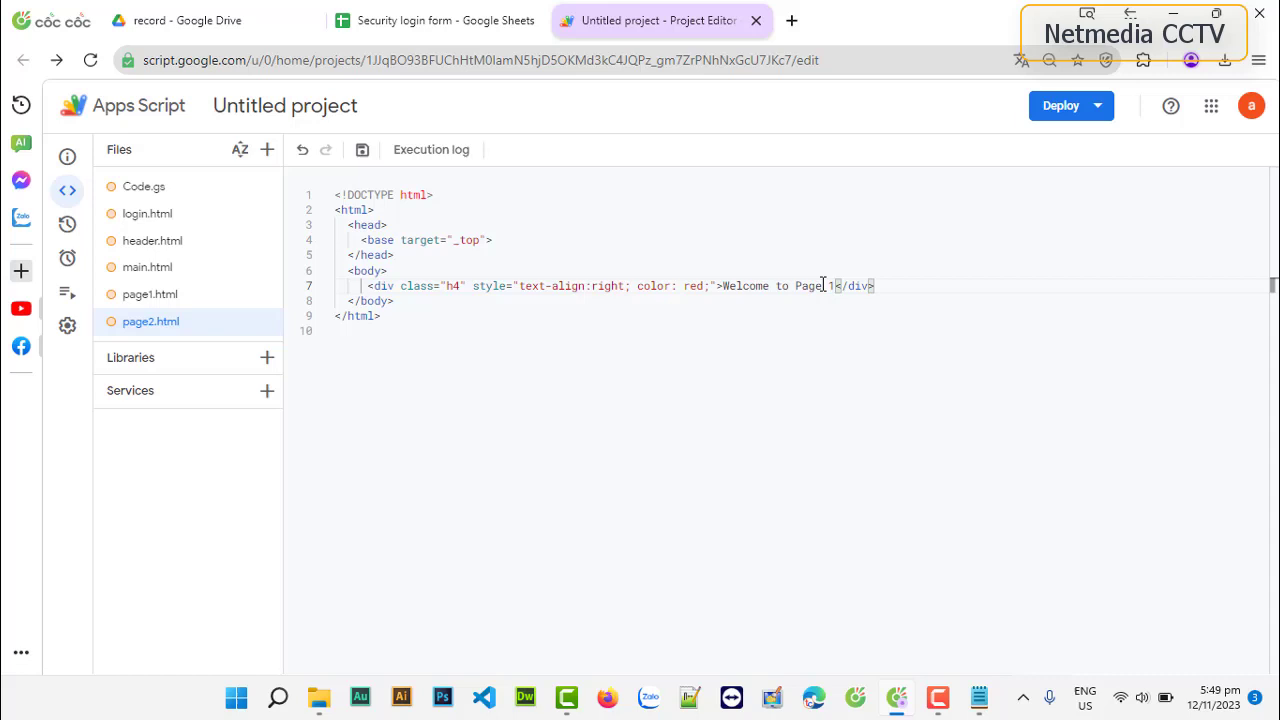
left_click(830, 285)
type("2")
left_click(782, 387)
Duplicate the Page 1 nav item block in header.html's navbar.
left_click(172, 250)
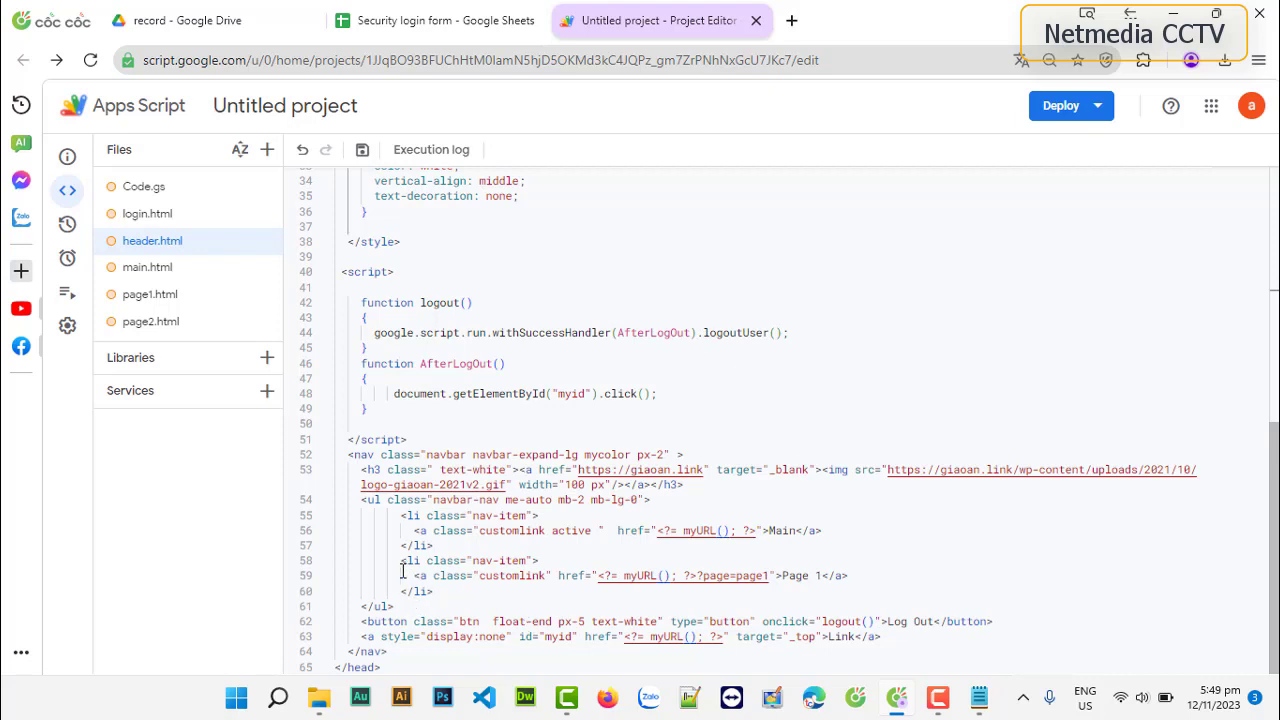
left_click_drag(401, 562, 436, 592)
left_click(441, 592)
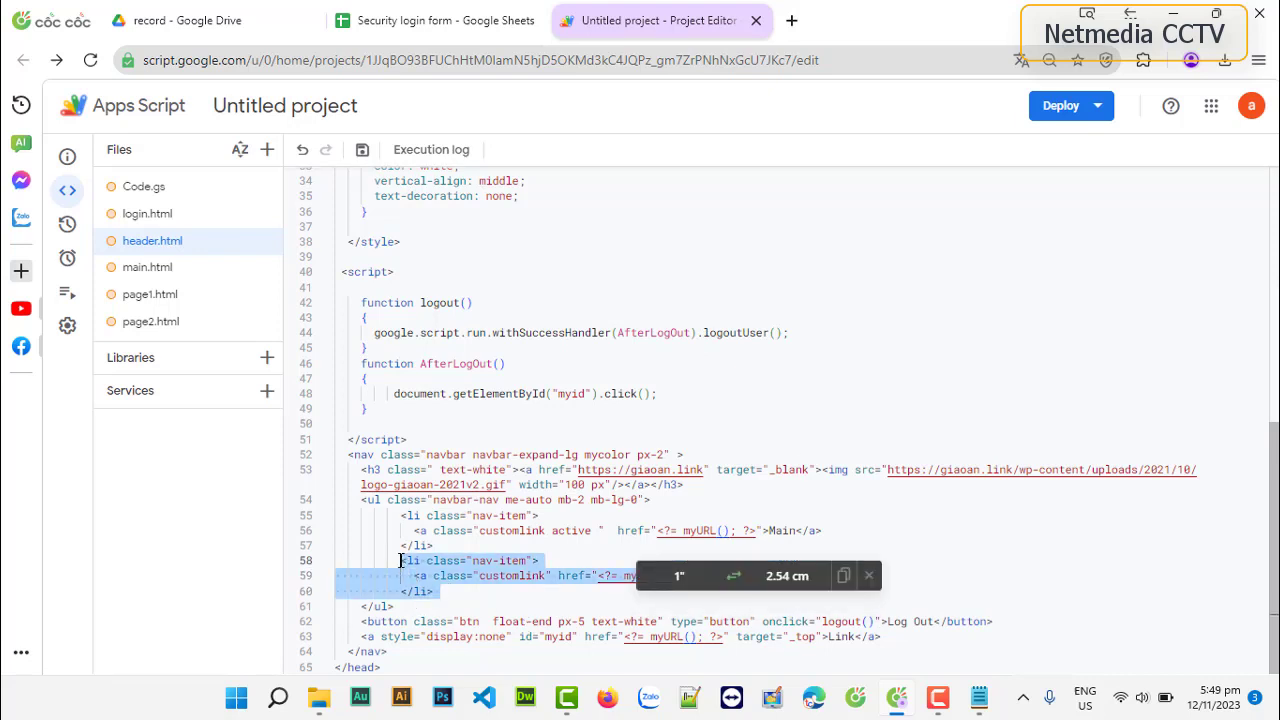
left_click(449, 594)
key("Return")
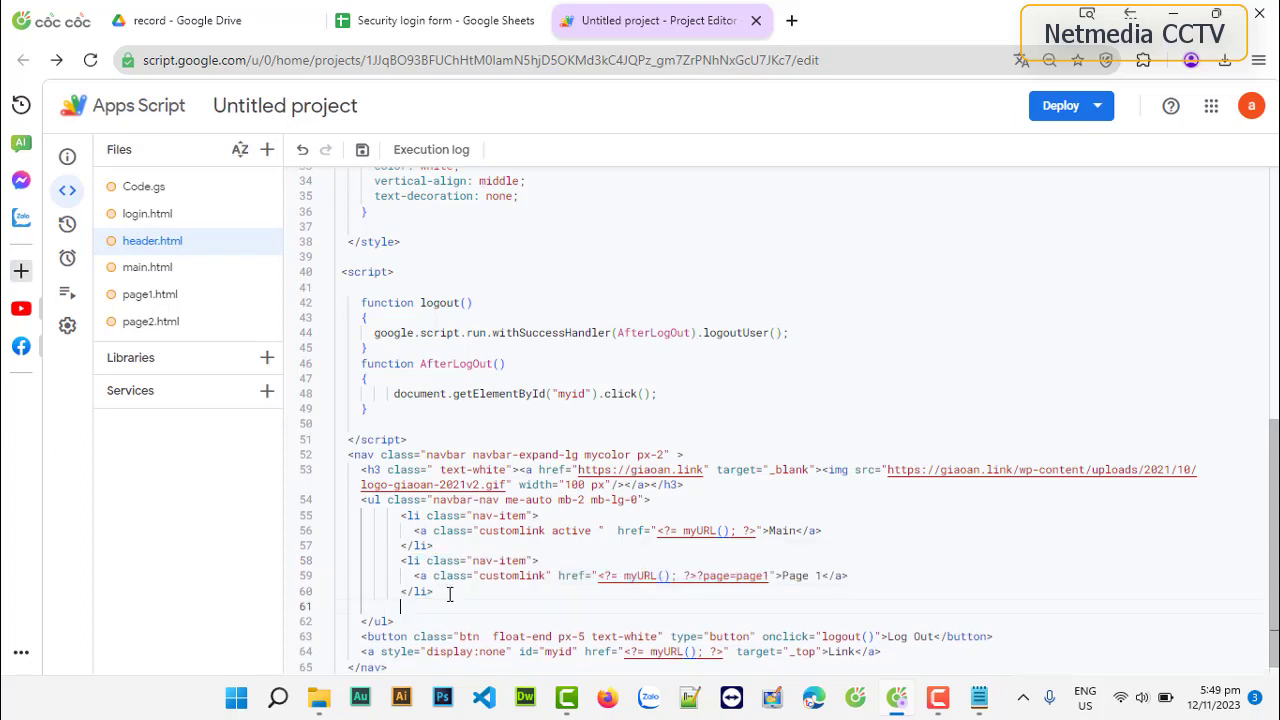
key("ctrl+v")
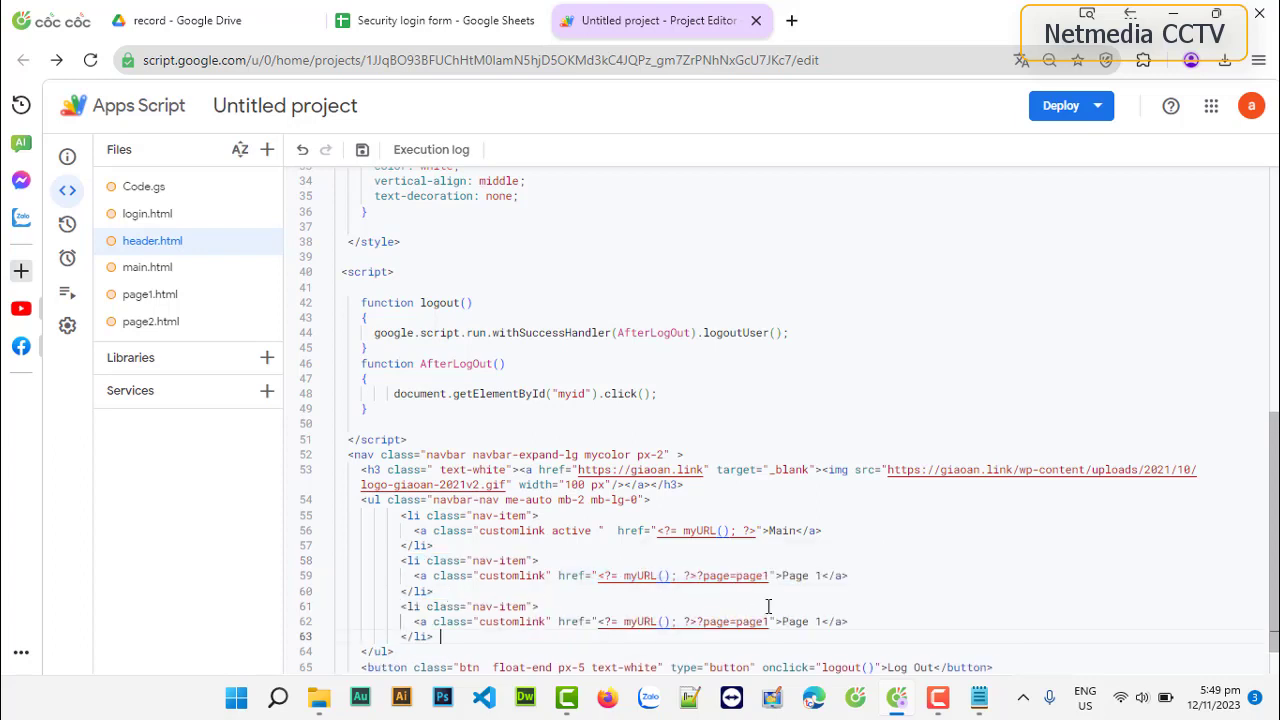
Point the copied link to page=page2, label it Page 2, and save the project.
left_click(768, 621)
key("BackSpace")
type("2")
left_click(796, 621)
left_click_drag(785, 621, 822, 622)
double_click(817, 622)
type("2")
left_click(361, 152)
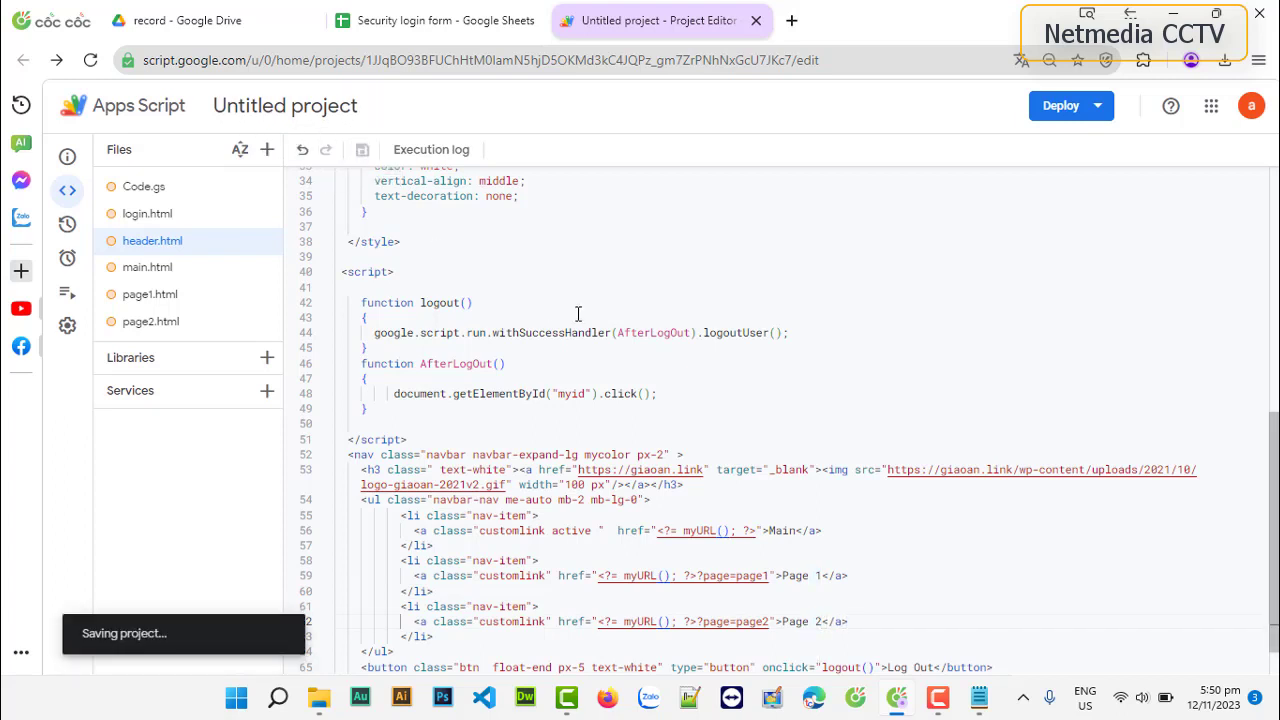
Create a new Web app deployment described 'Login form' with access for Anyone.
left_click(1090, 110)
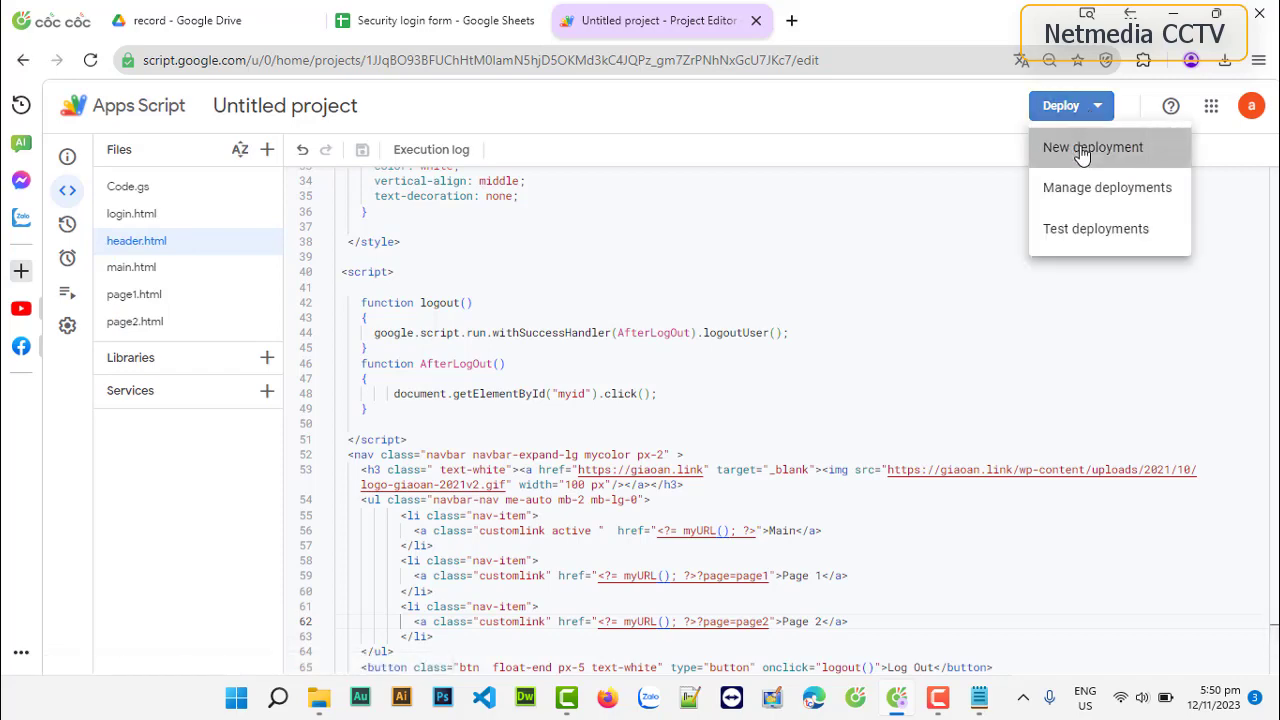
left_click(1080, 149)
left_click(489, 194)
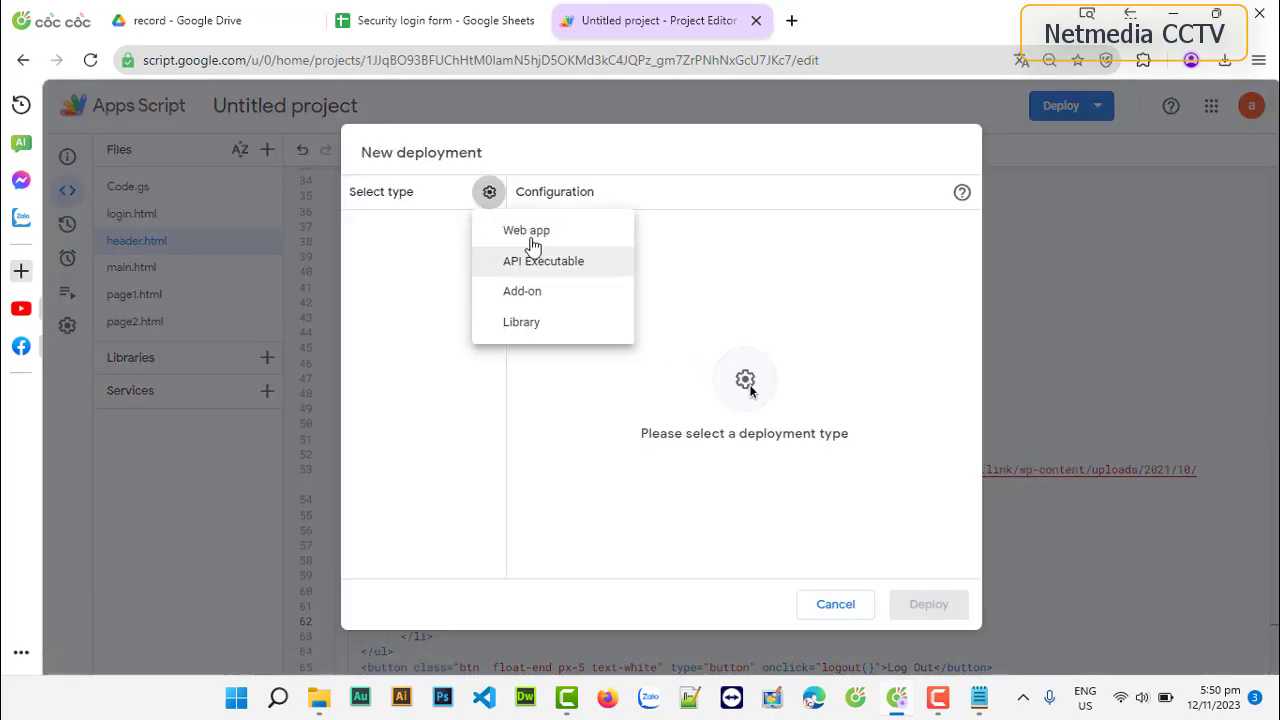
left_click(510, 243)
left_click(607, 278)
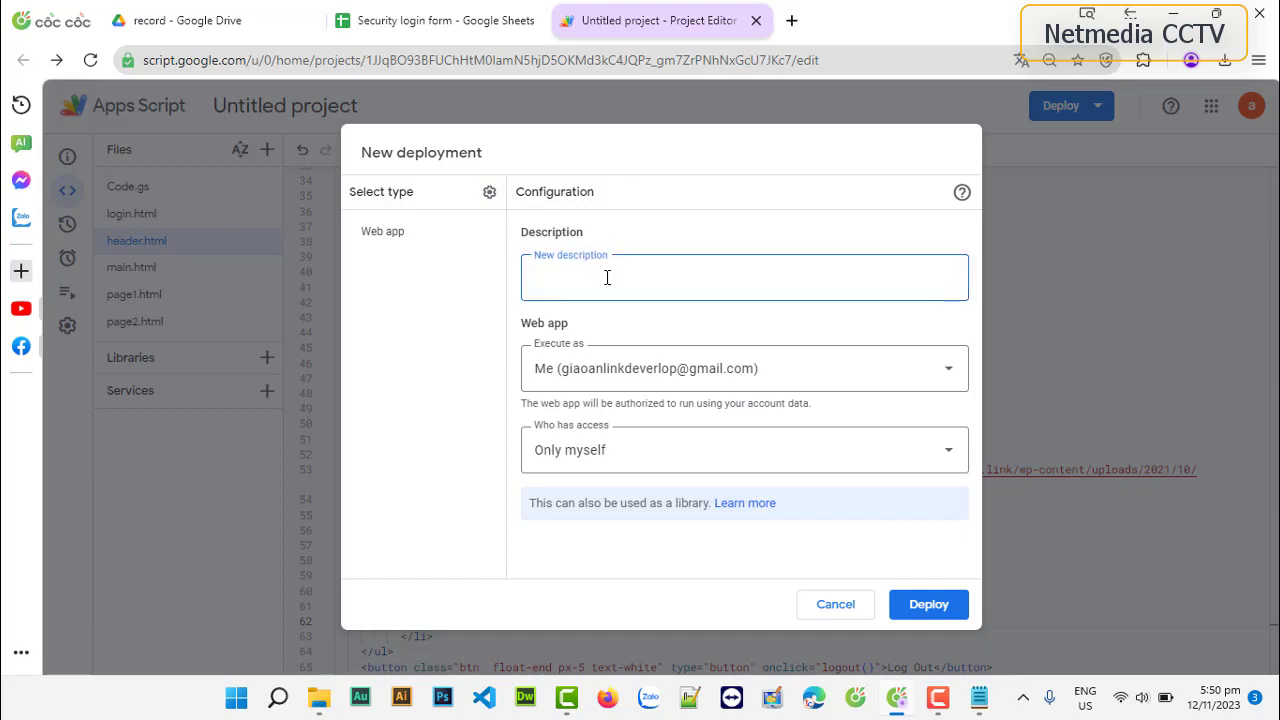
type("Login form")
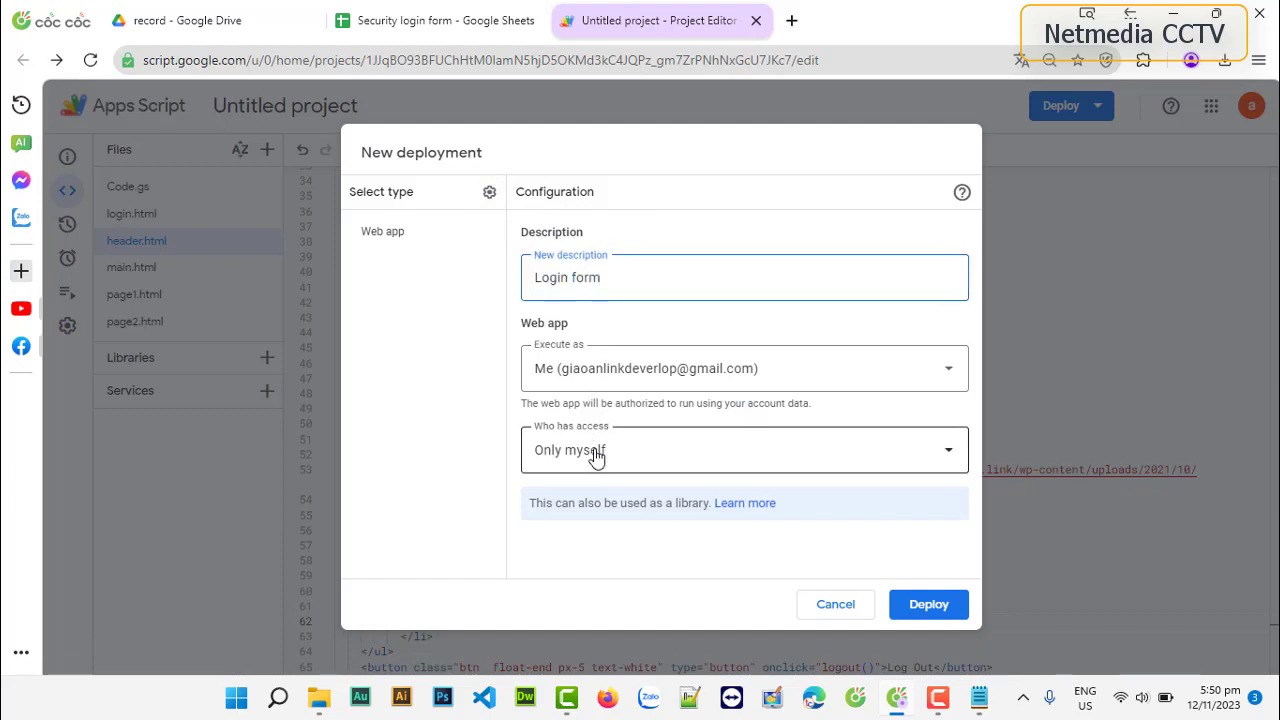
left_click(594, 451)
left_click(579, 560)
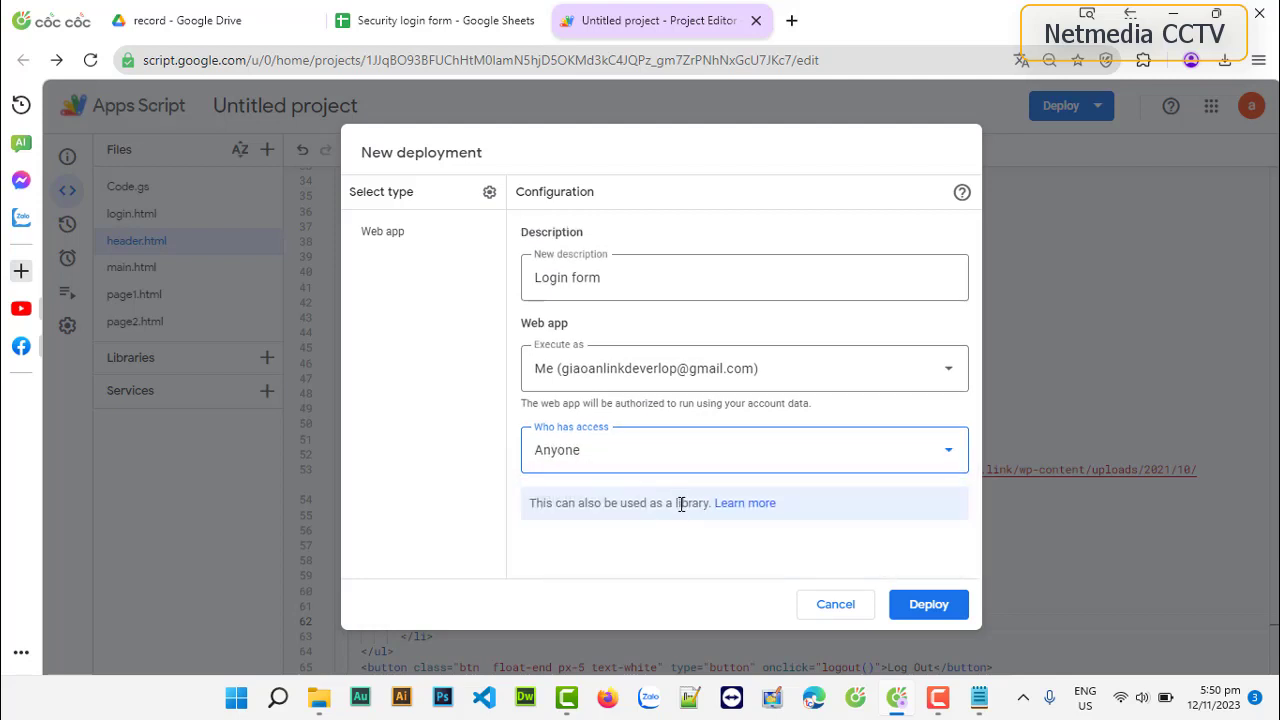
left_click(926, 605)
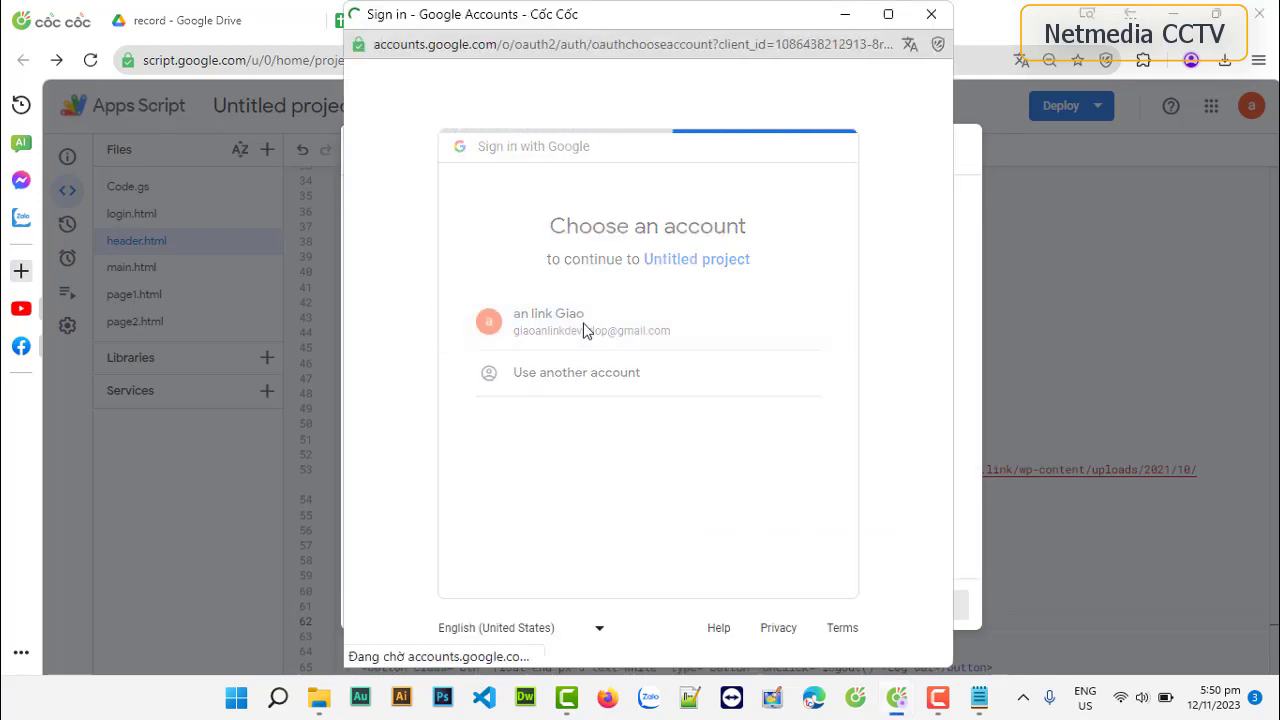
Authorize the unverified project, copy the web app URL and paste it into a new tab.
left_click(385, 408)
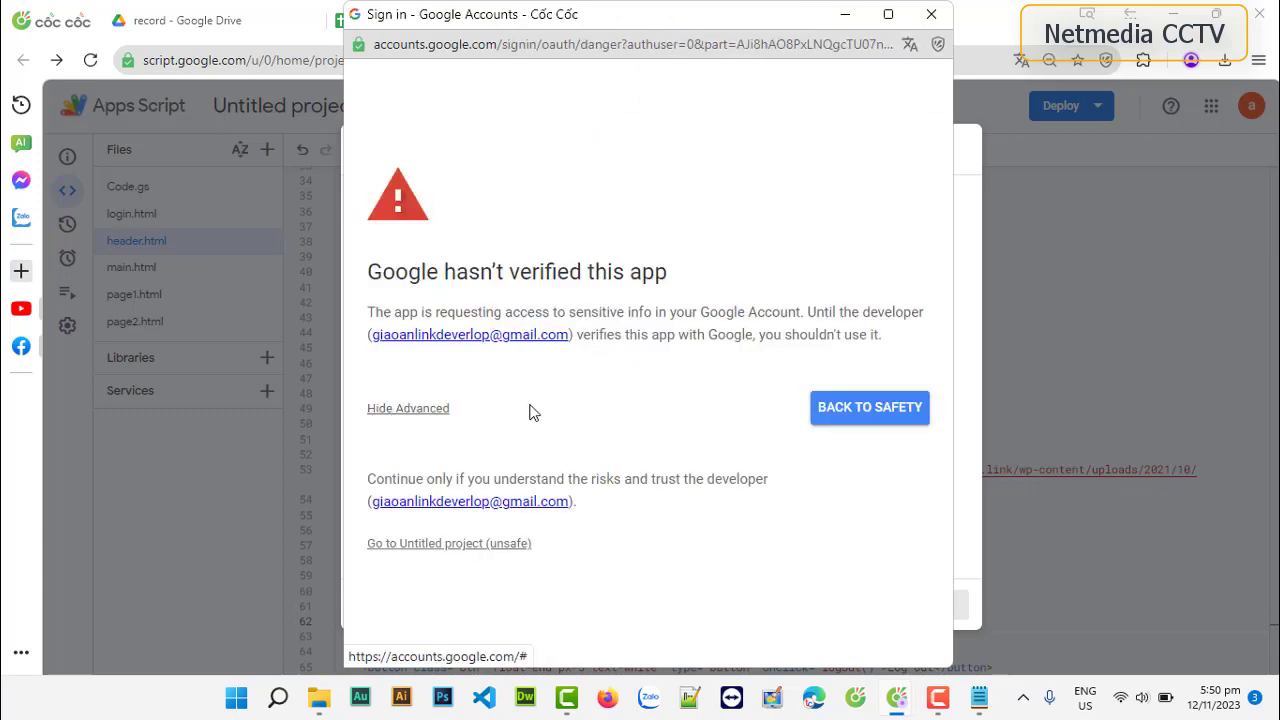
left_click(490, 545)
left_click(729, 538)
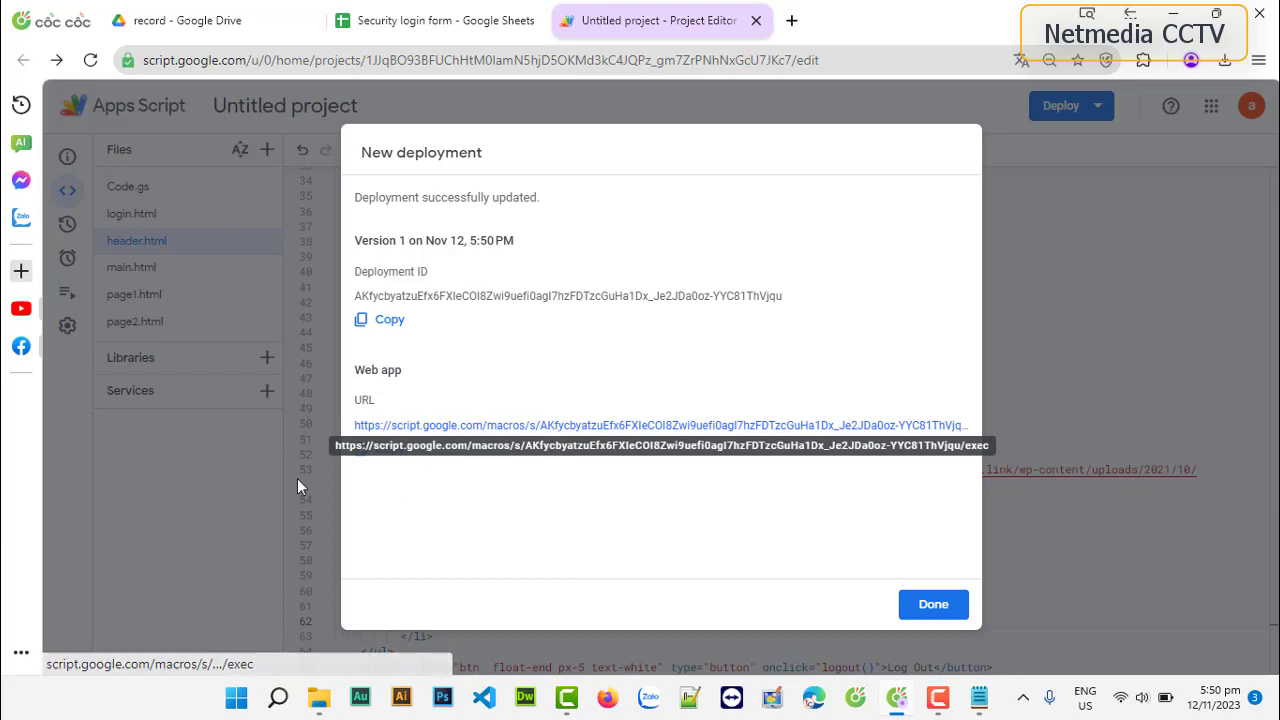
left_click(383, 449)
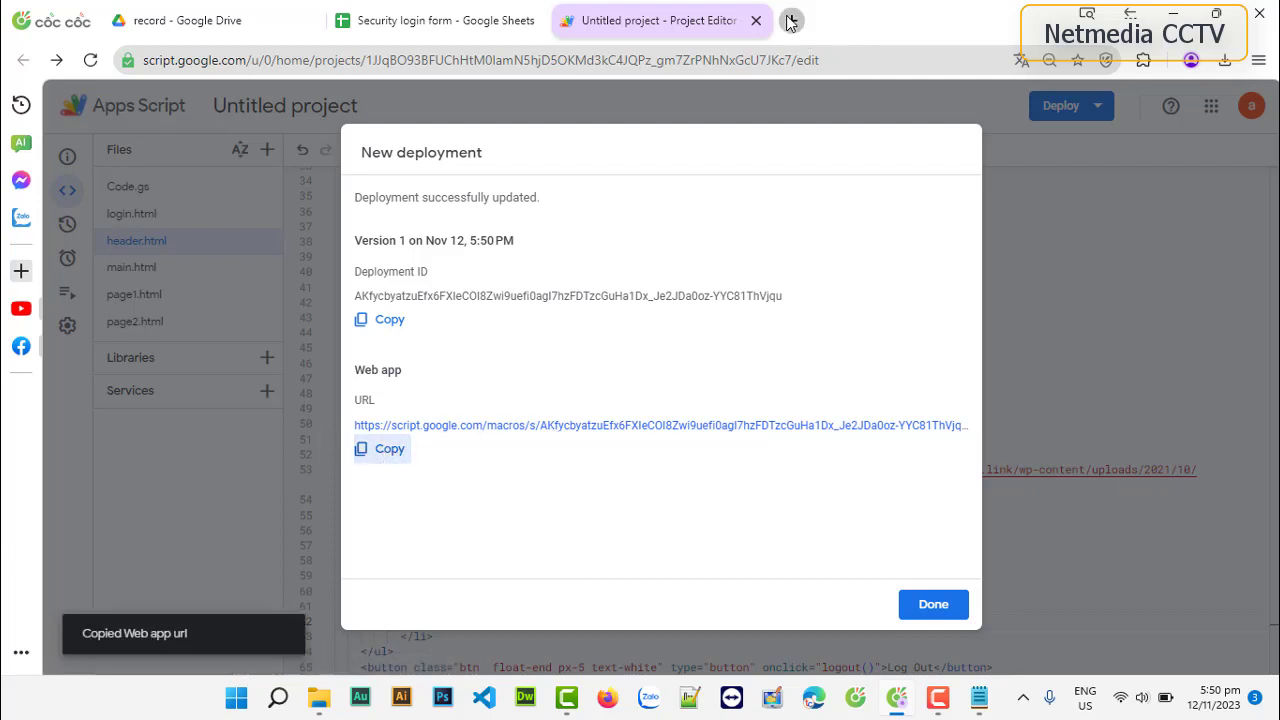
left_click(790, 21)
key("ctrl+v")
Load the web app URL, close the info banner, and switch to the Security login form sheet.
key("Return")
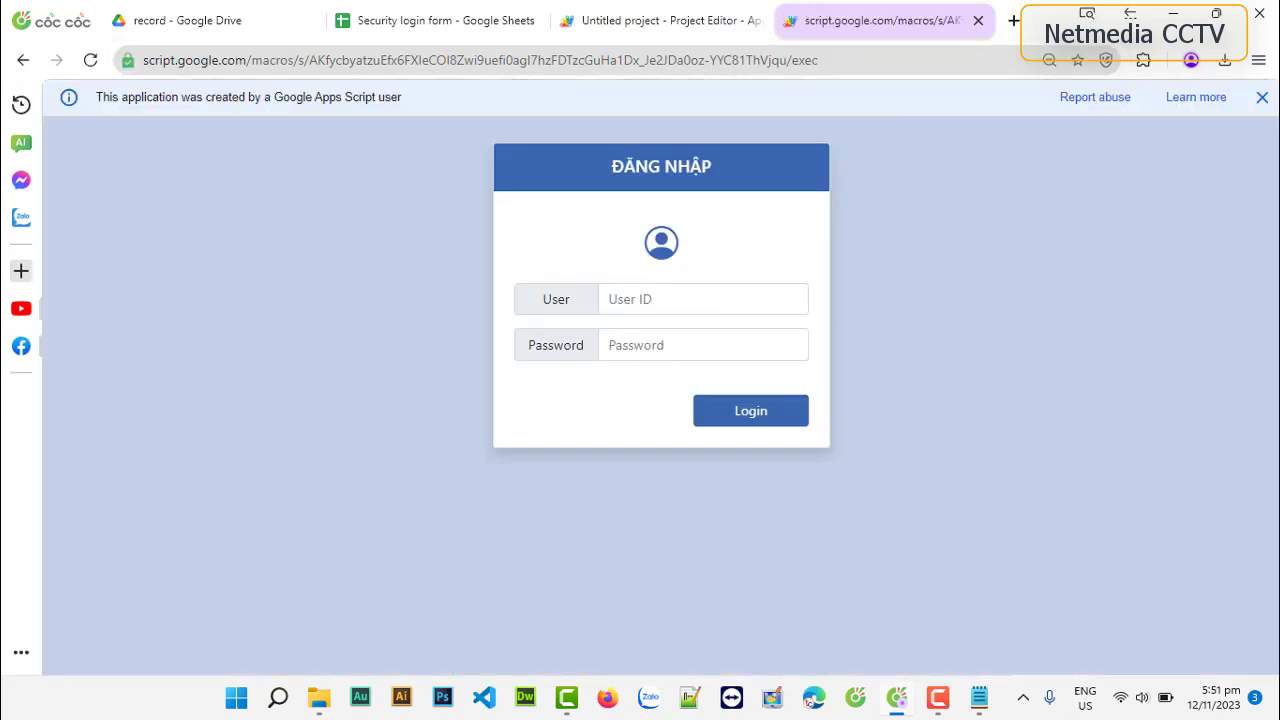
left_click(1262, 97)
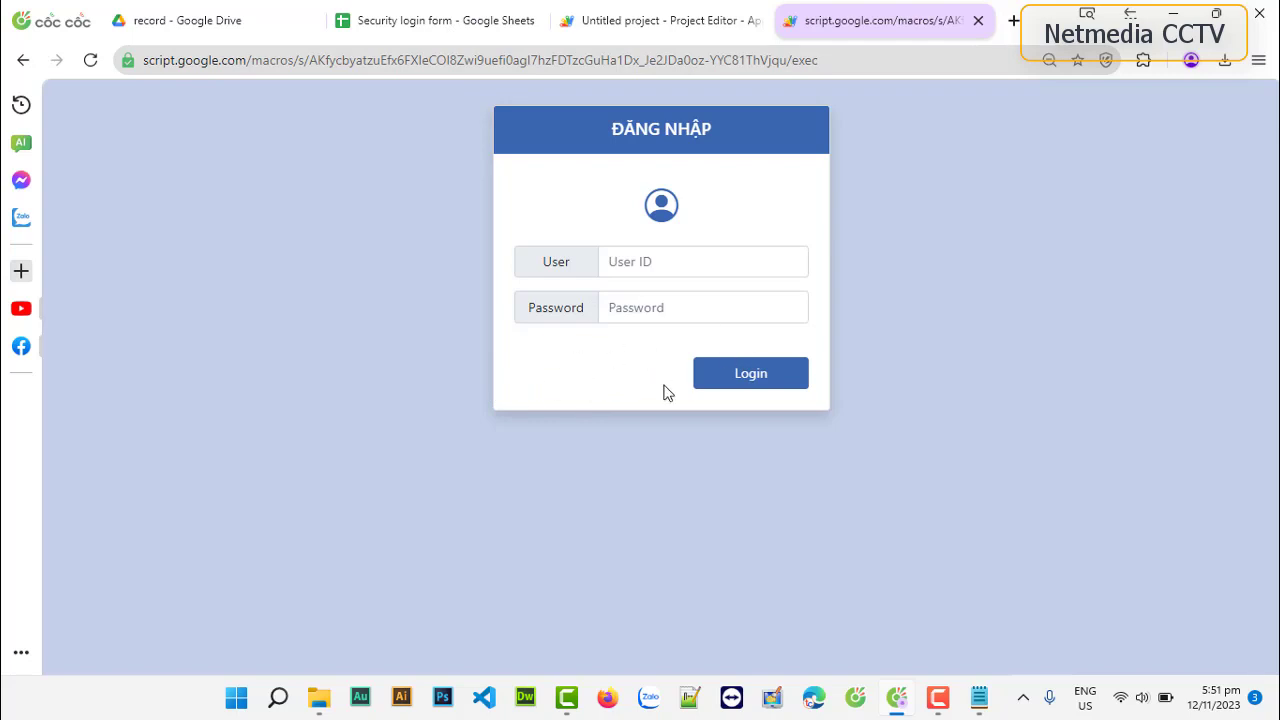
left_click(458, 26)
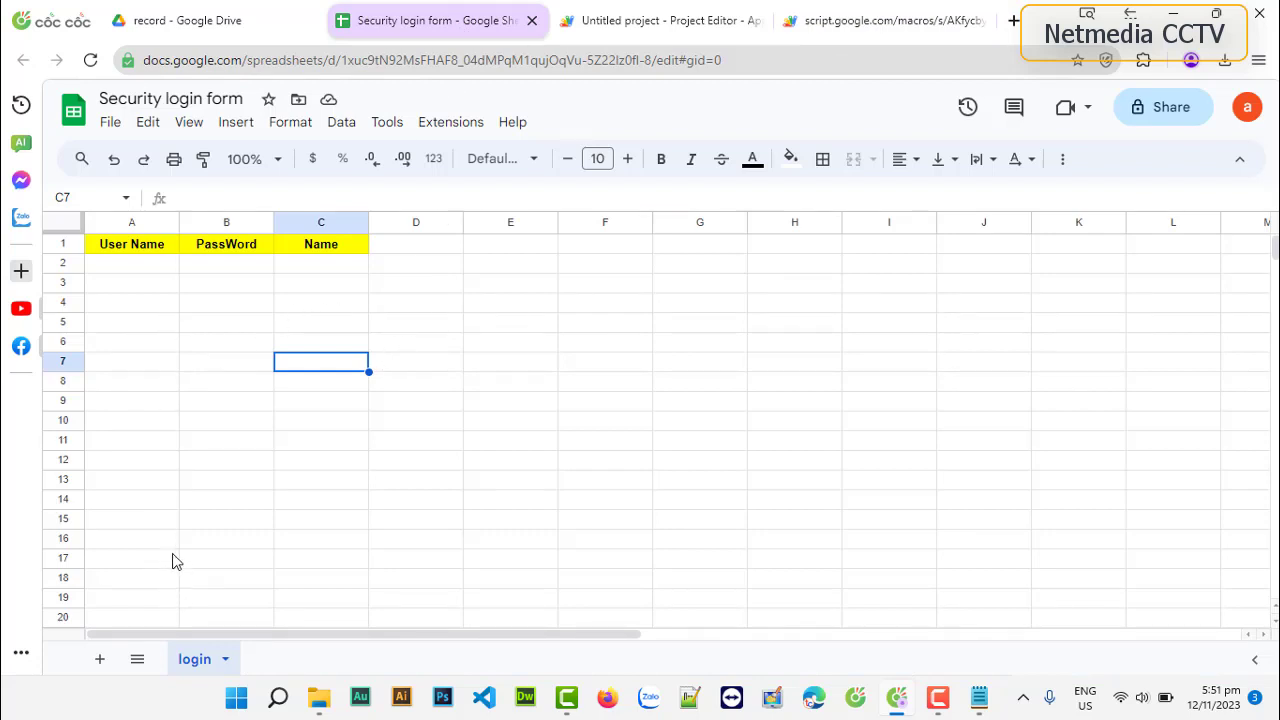
Add an account row with the user's e-mail, password and full name, then widen column A.
left_click(120, 266)
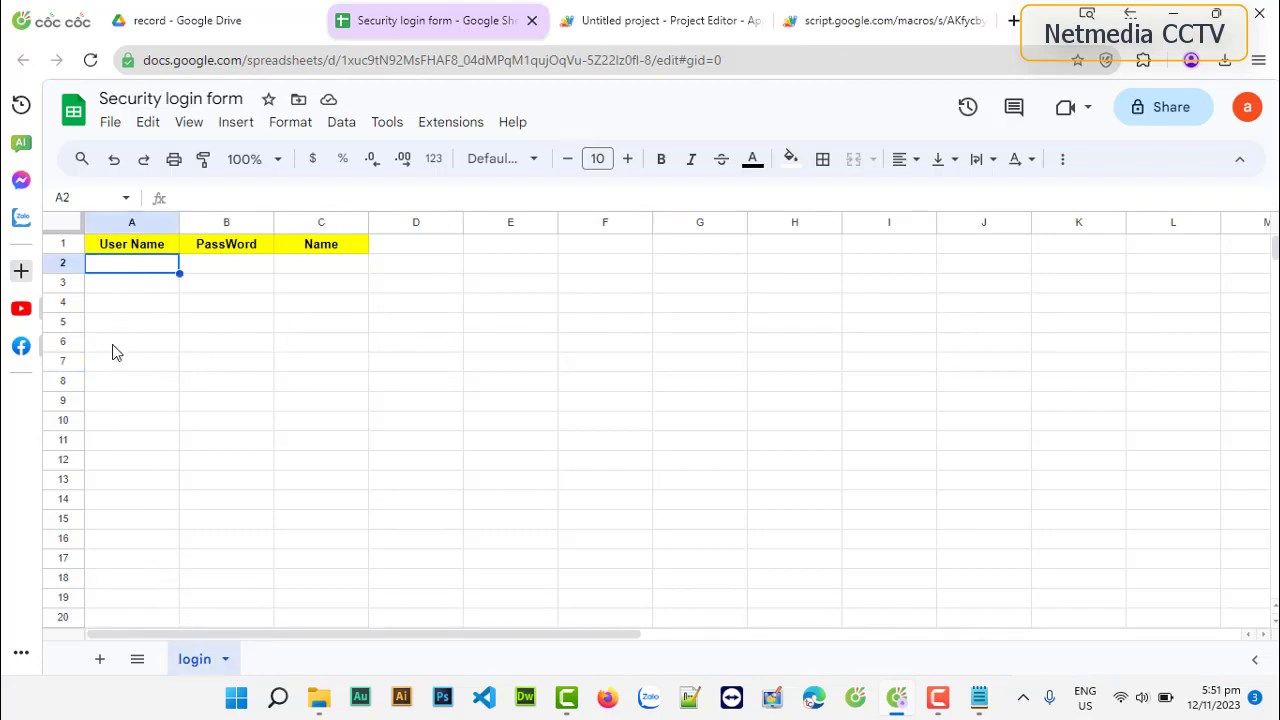
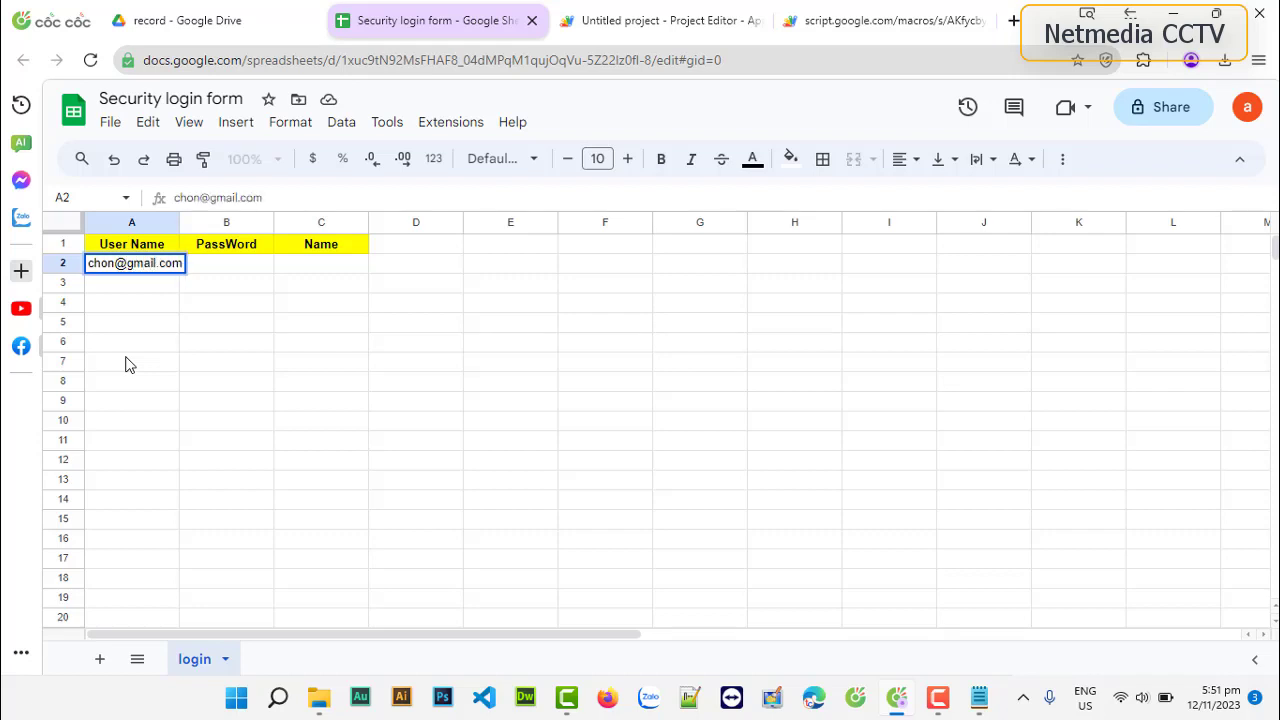
key("Tab")
type("123")
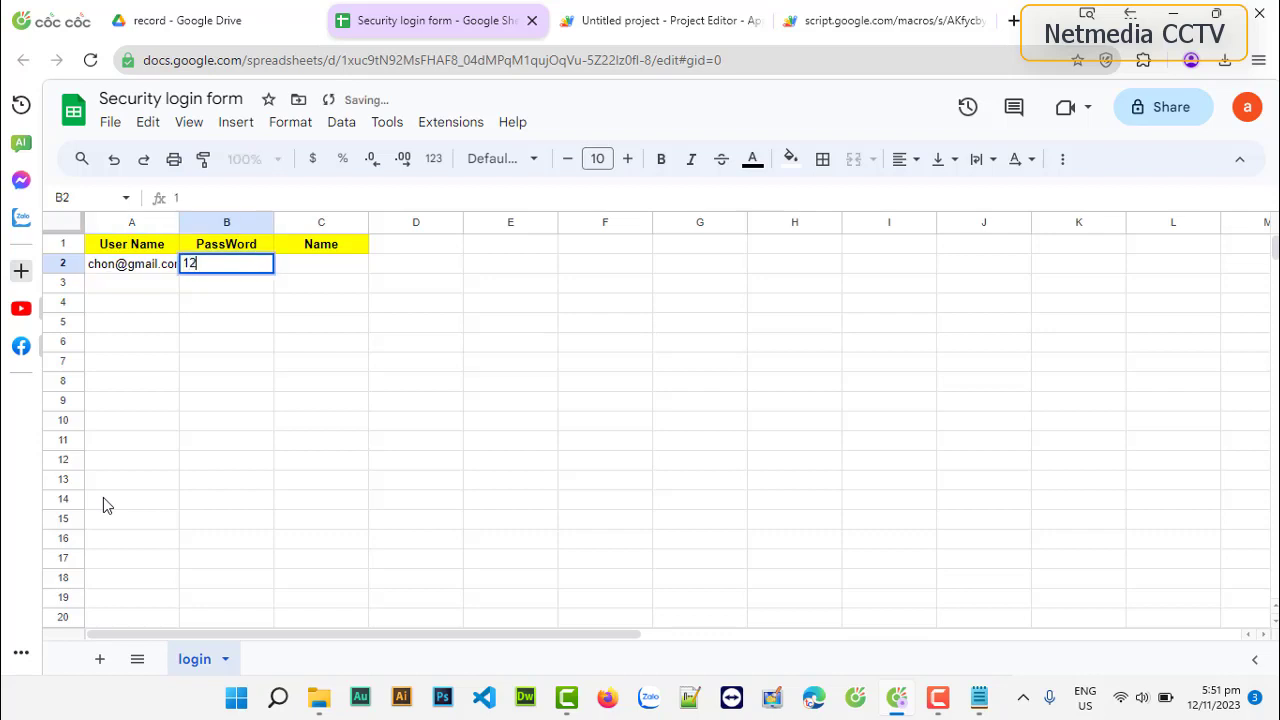
type("456")
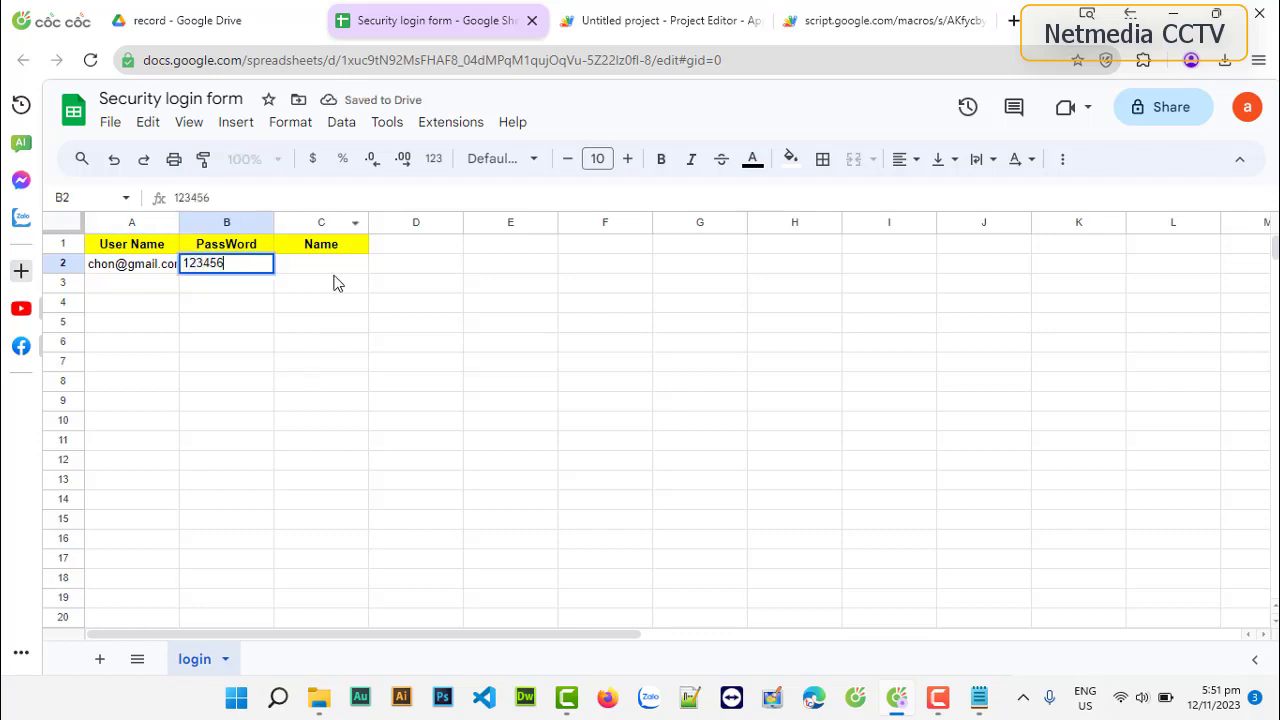
left_click(312, 271)
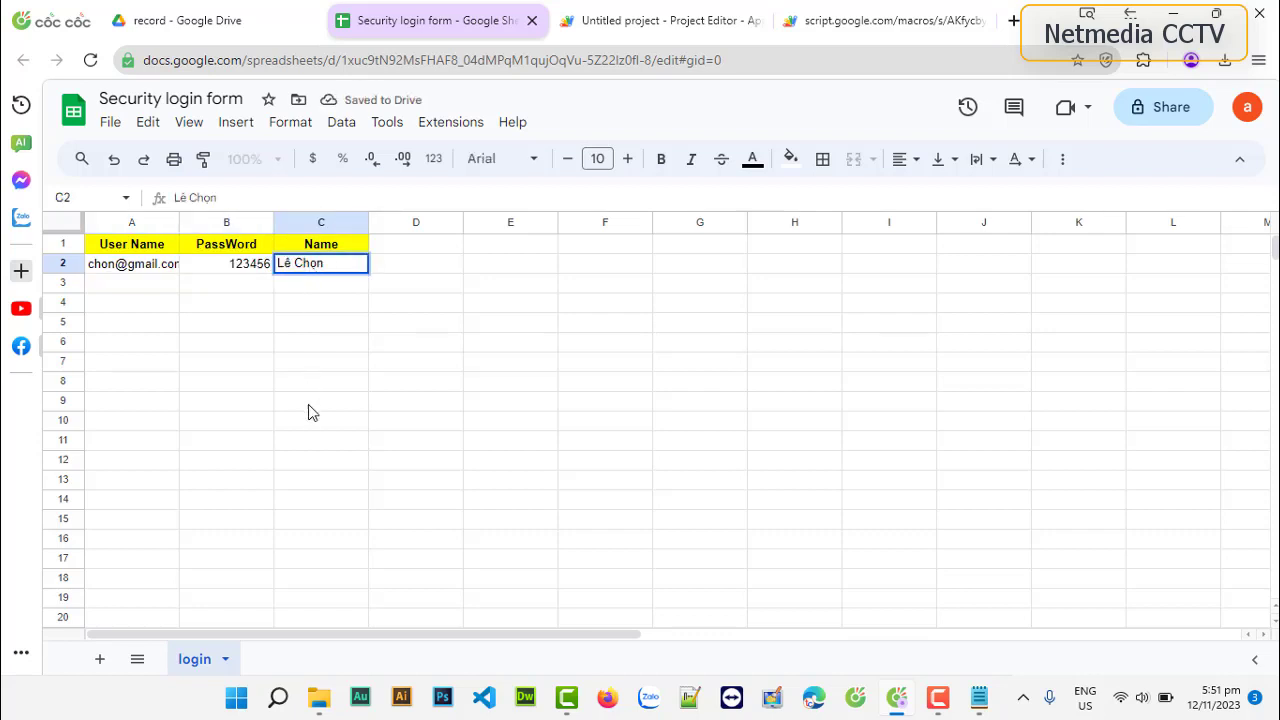
left_click(309, 405)
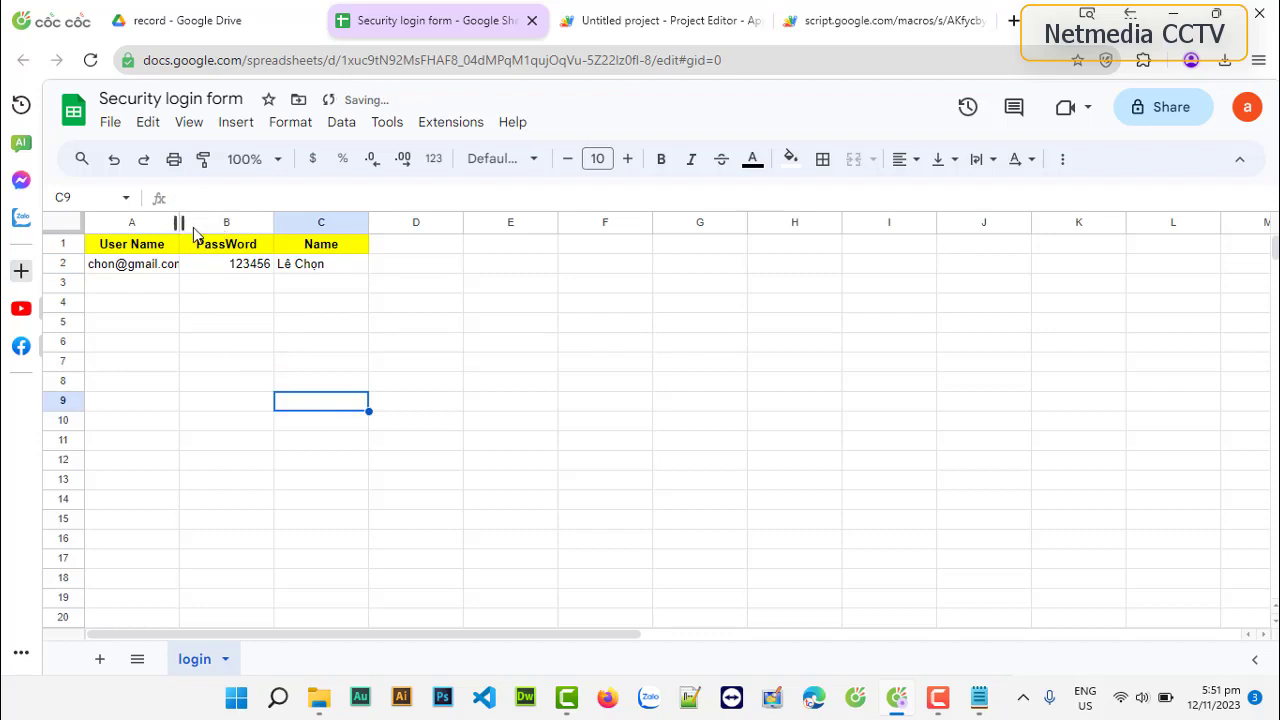
left_click_drag(179, 222, 197, 222)
left_click(150, 305)
Log into the web app with the sheet account's e-mail and password, declining to save the password.
key("ctrl+4")
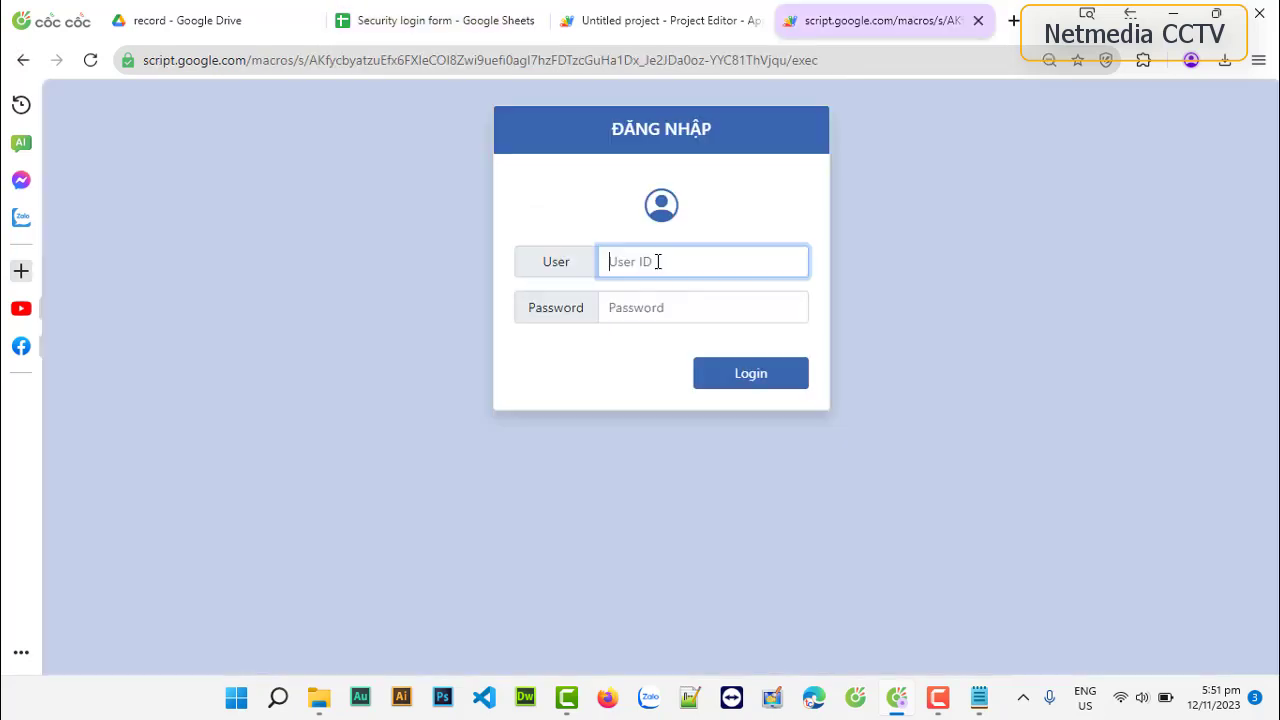
left_click(612, 300)
type("123456")
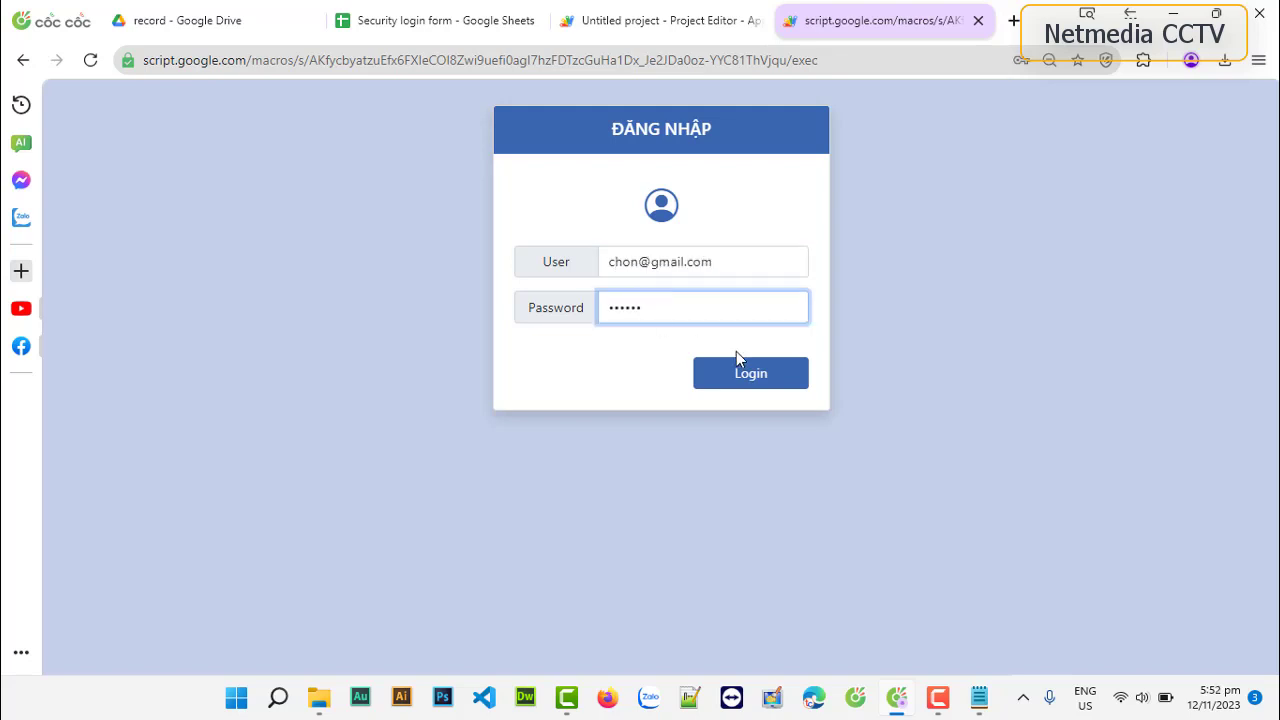
left_click(740, 376)
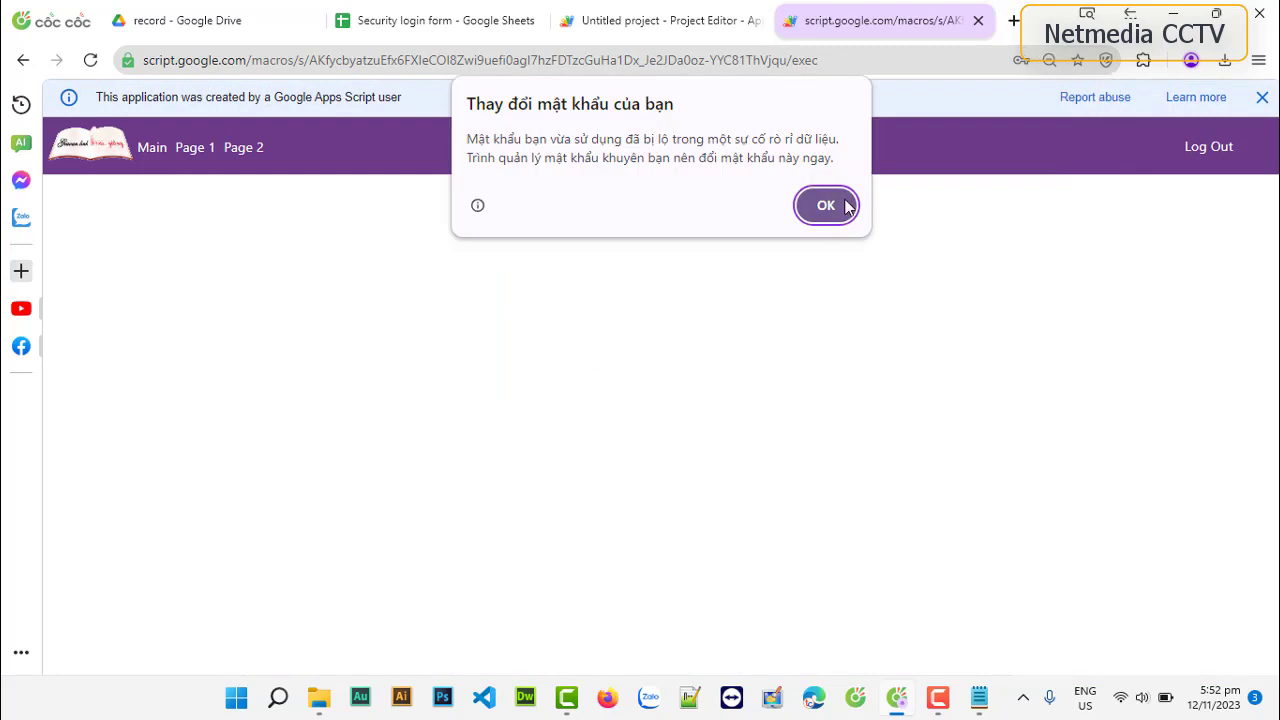
left_click(835, 205)
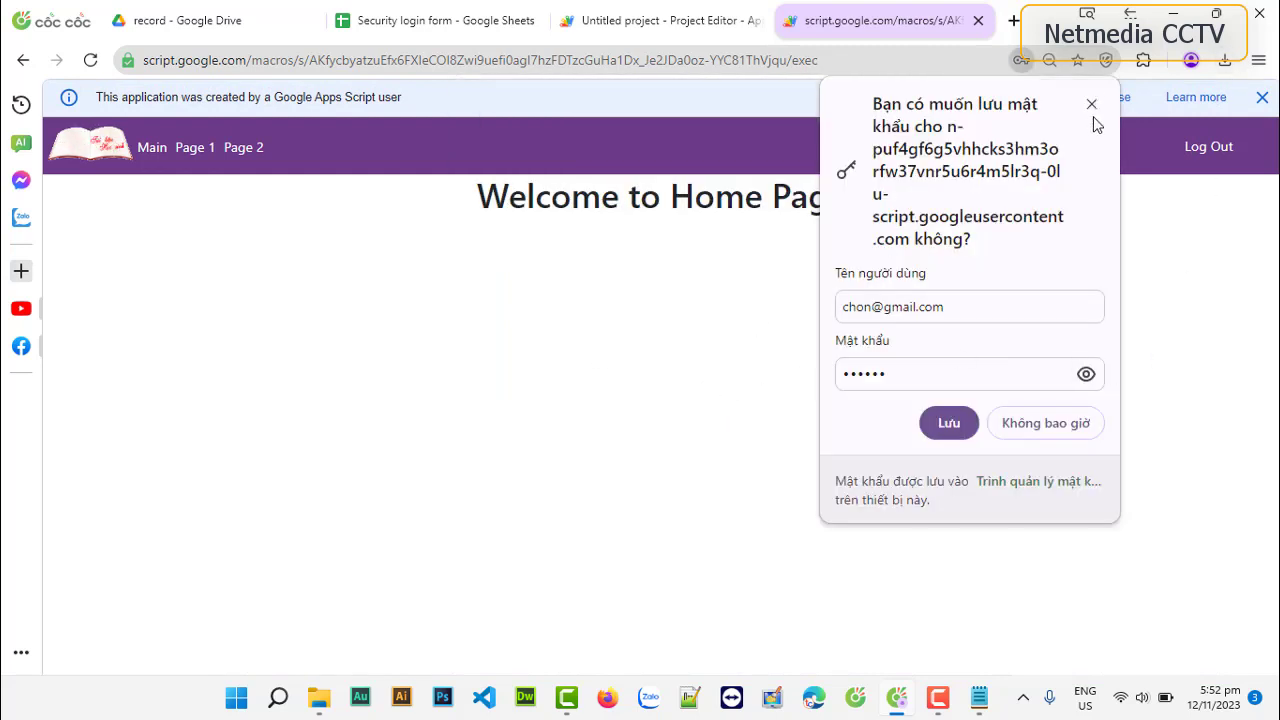
left_click(949, 423)
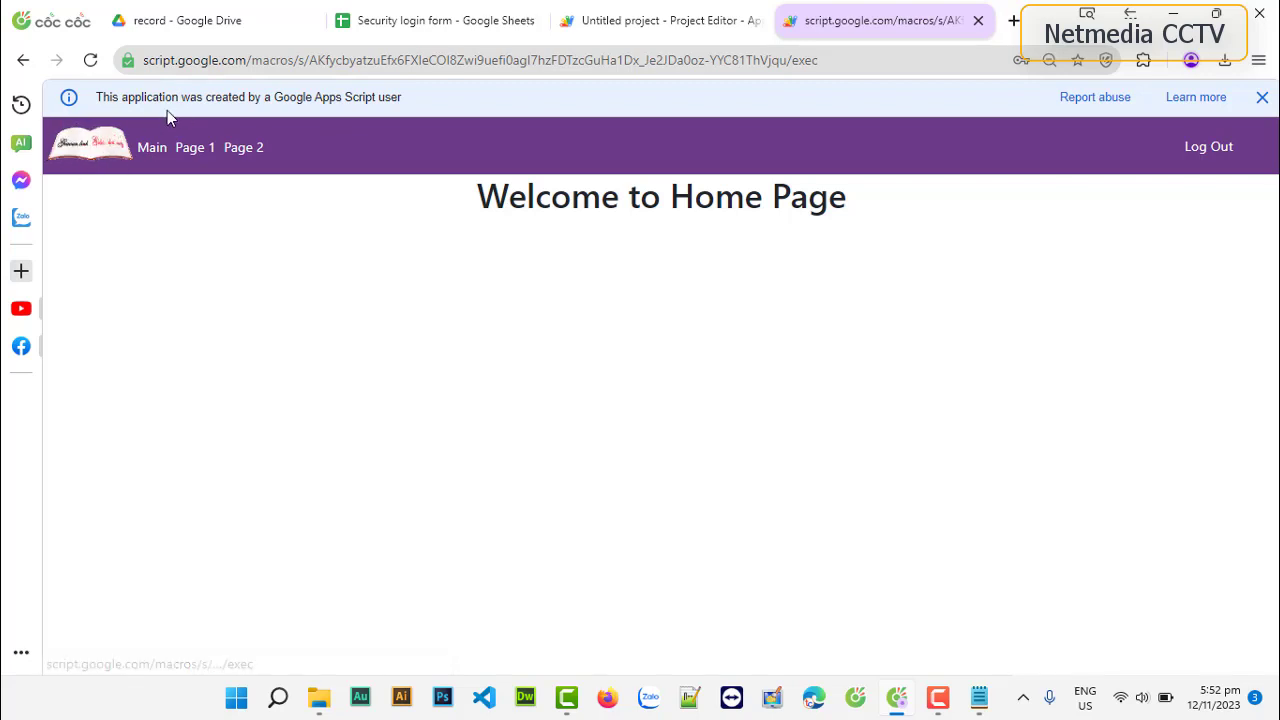
Back in the editor, close the deployment confirmation and select the header's logo image code.
left_click(435, 22)
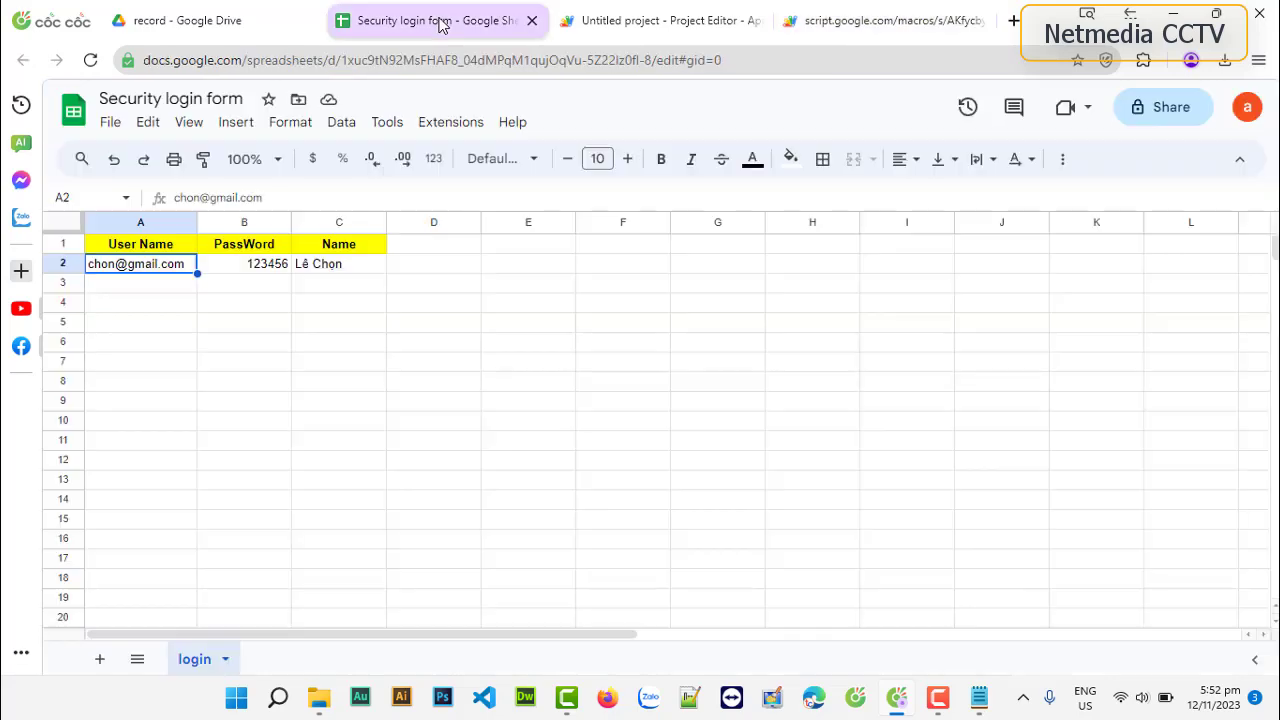
left_click(636, 20)
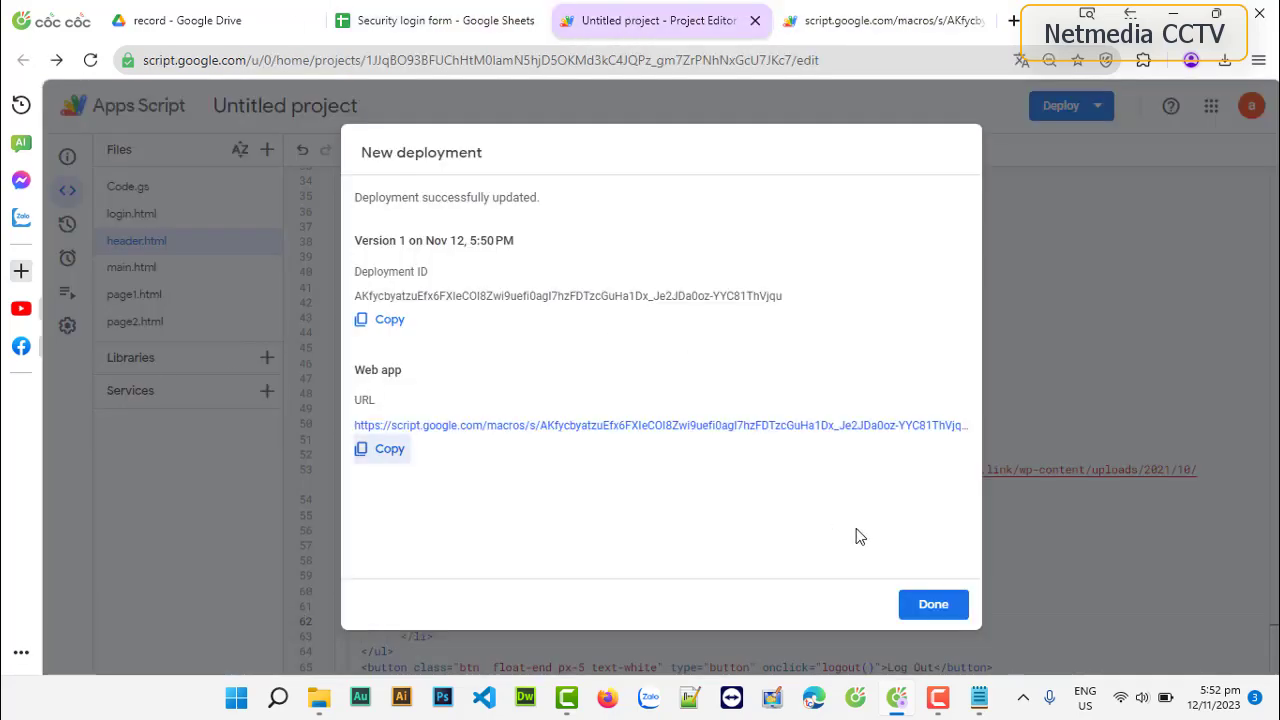
left_click(933, 604)
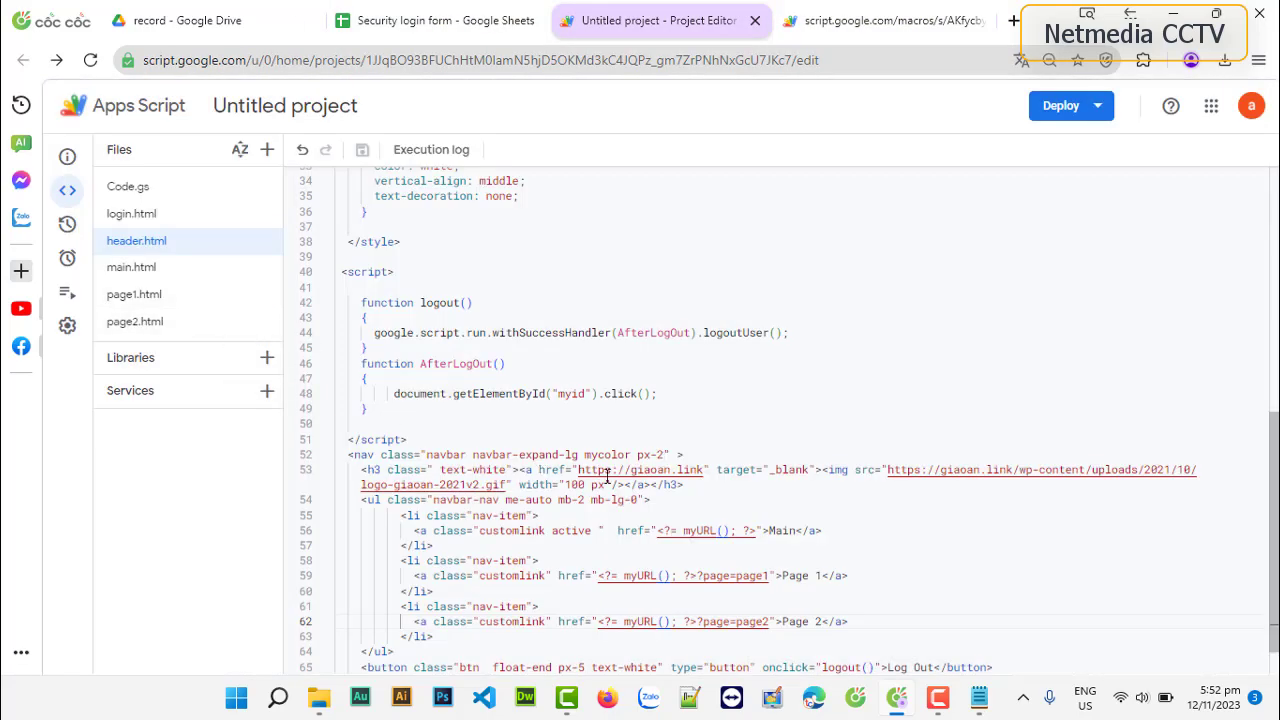
left_click_drag(825, 470, 611, 484)
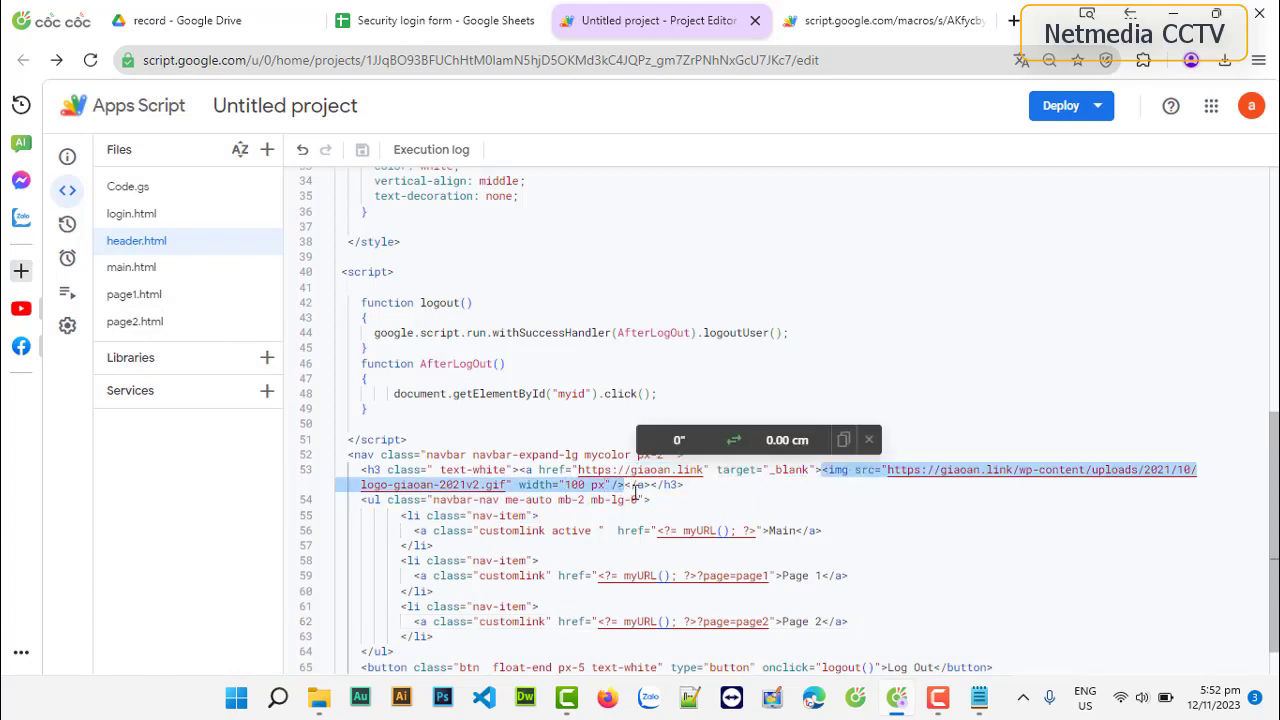
Open Page 2 in the web app, check its Welcome to Page 2 text, and return to the editor.
left_click(862, 22)
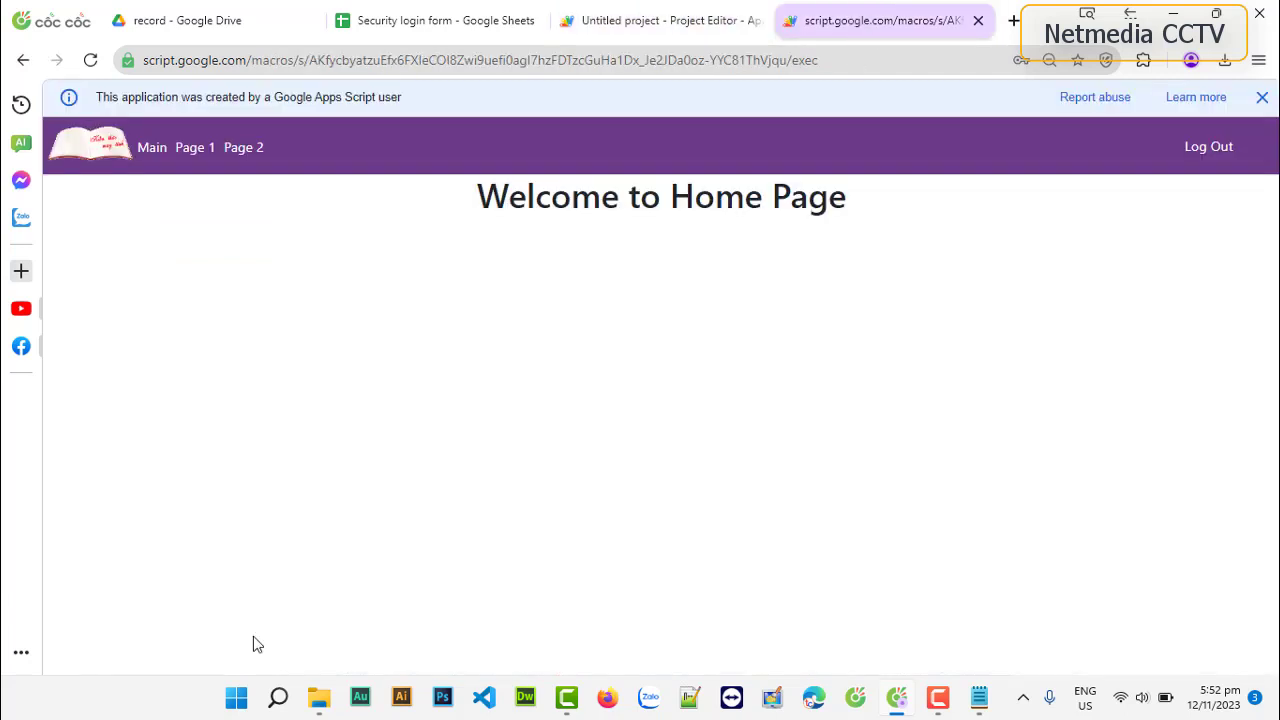
left_click(248, 150)
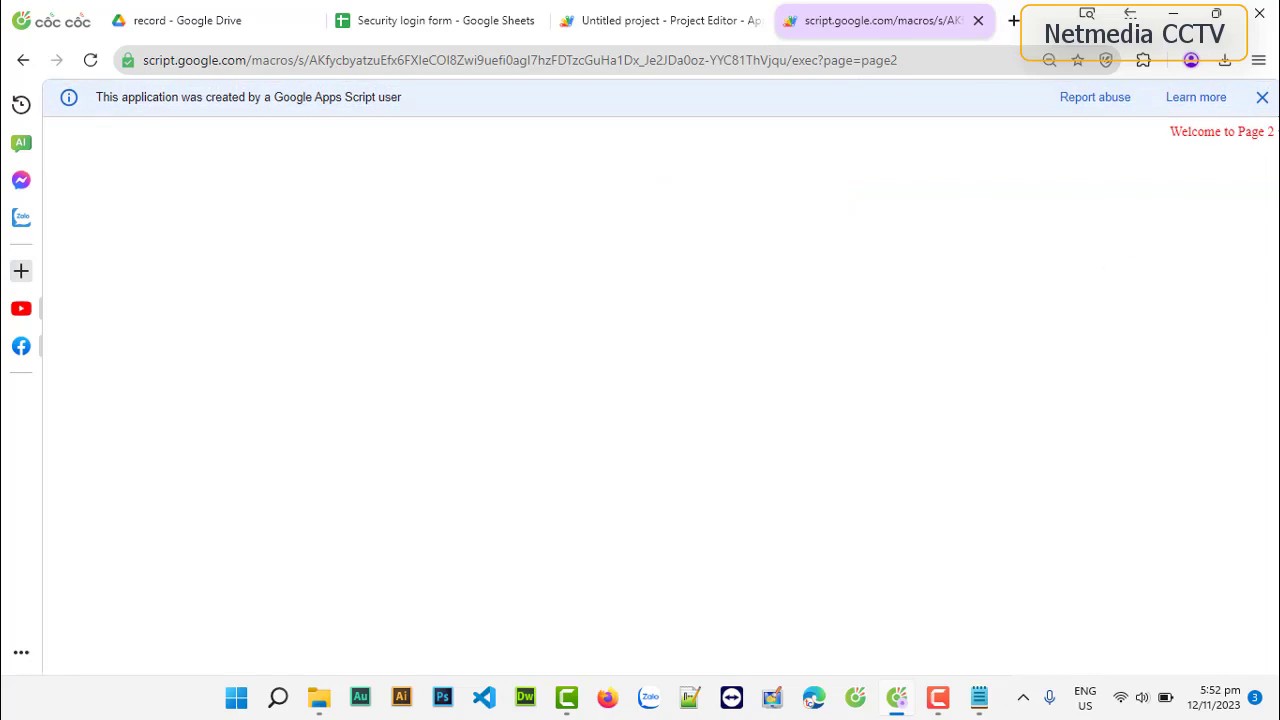
left_click_drag(1170, 138, 1276, 130)
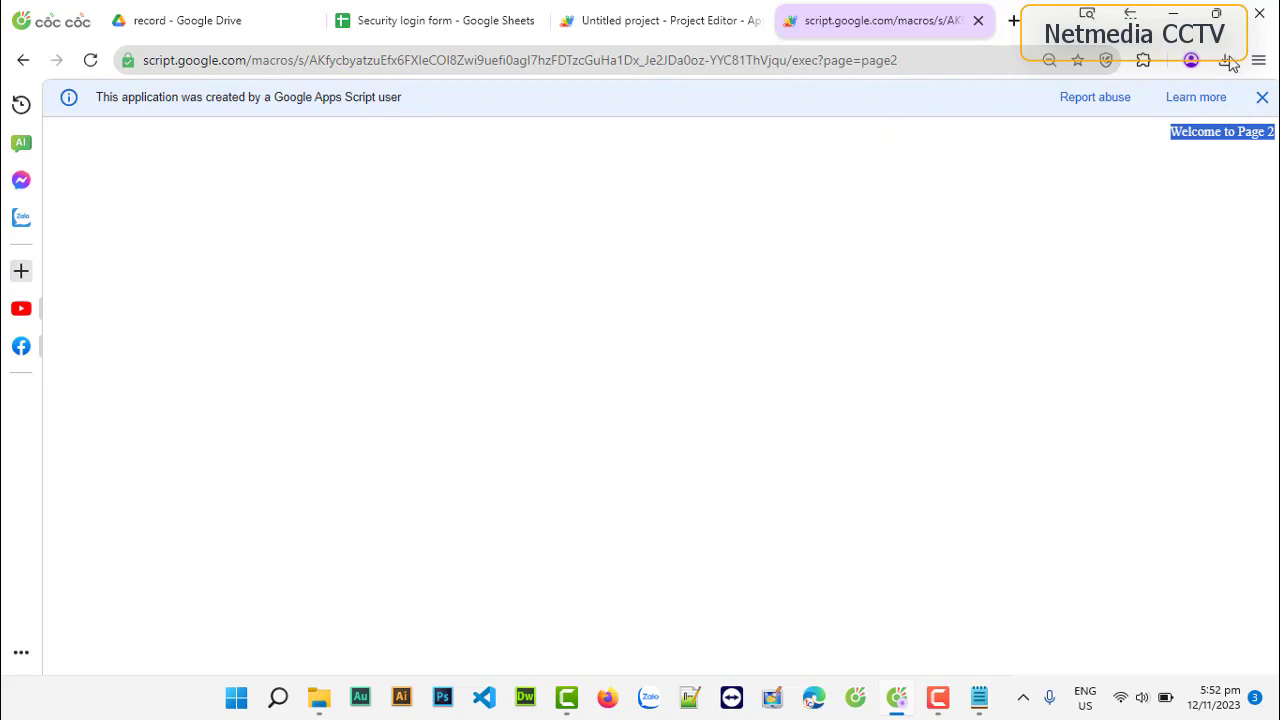
left_click(1262, 97)
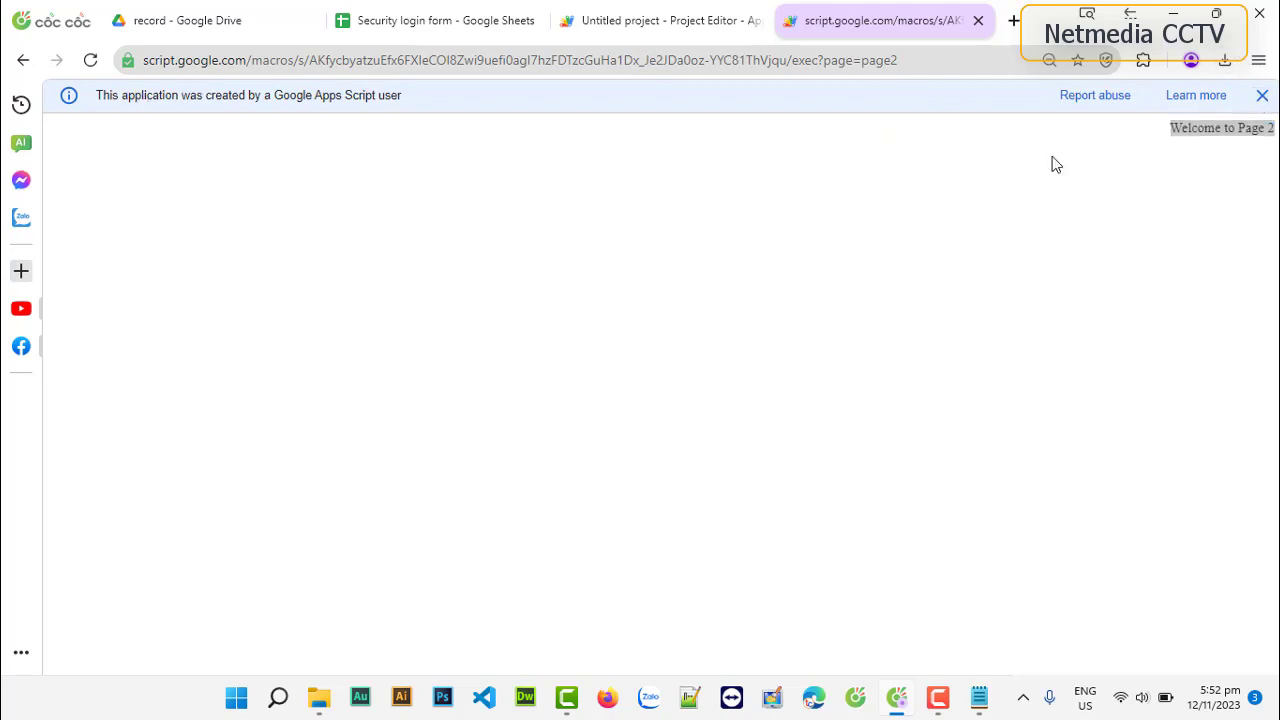
left_click(648, 32)
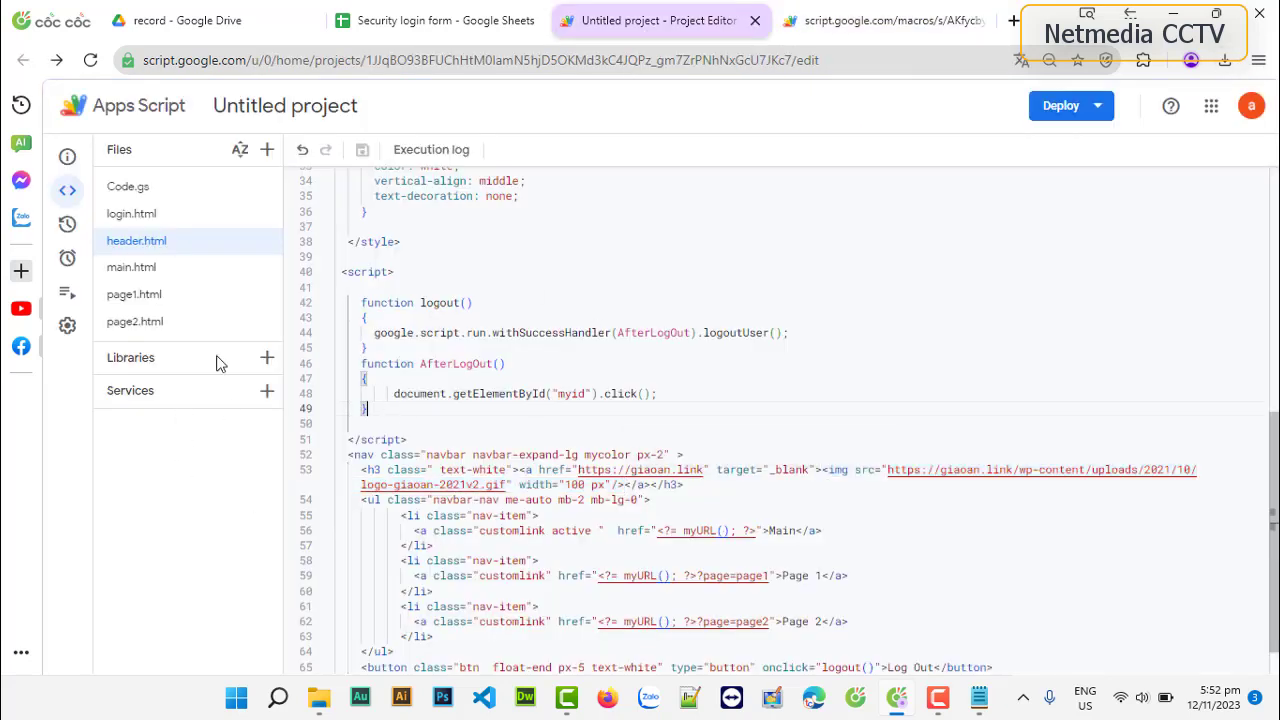
Copy the <?!=includeHeader();?> line from page1.html.
left_click(158, 299)
left_click(478, 240)
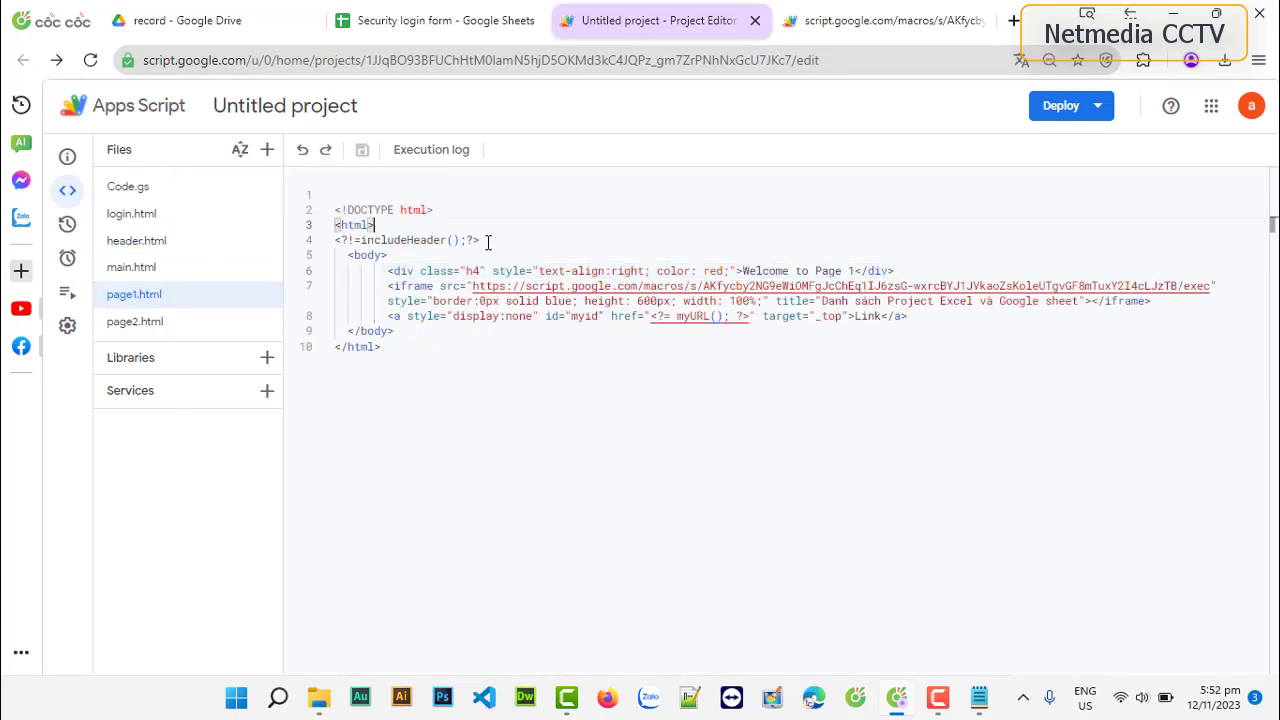
left_click_drag(400, 255, 362, 240)
right_click(366, 241)
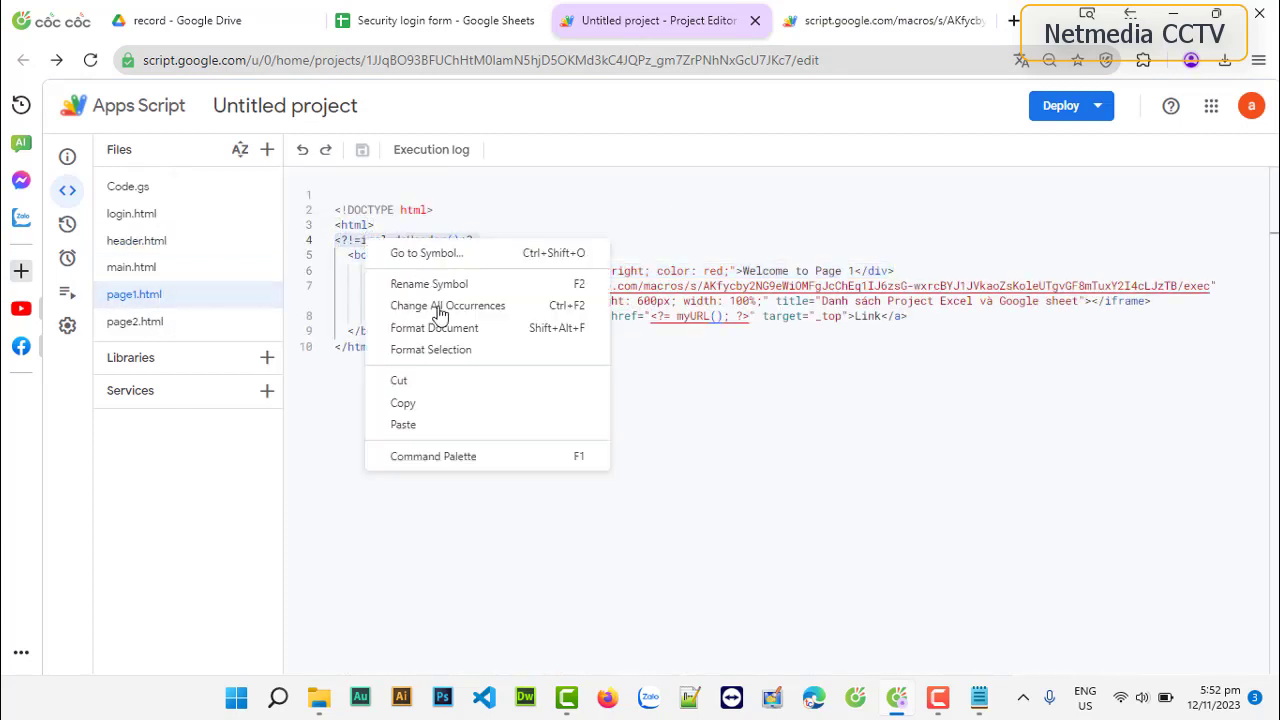
left_click(432, 404)
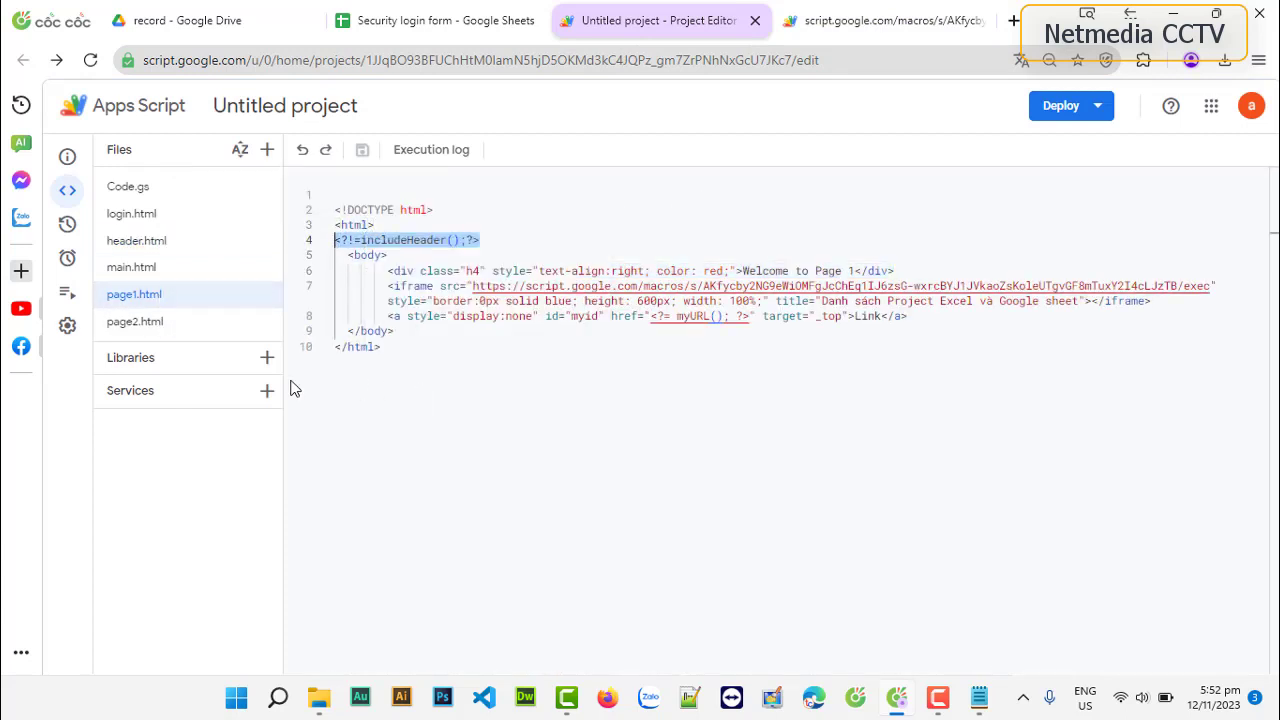
In page2.html, replace the head block with the includeHeader line above <body> and save.
left_click(150, 321)
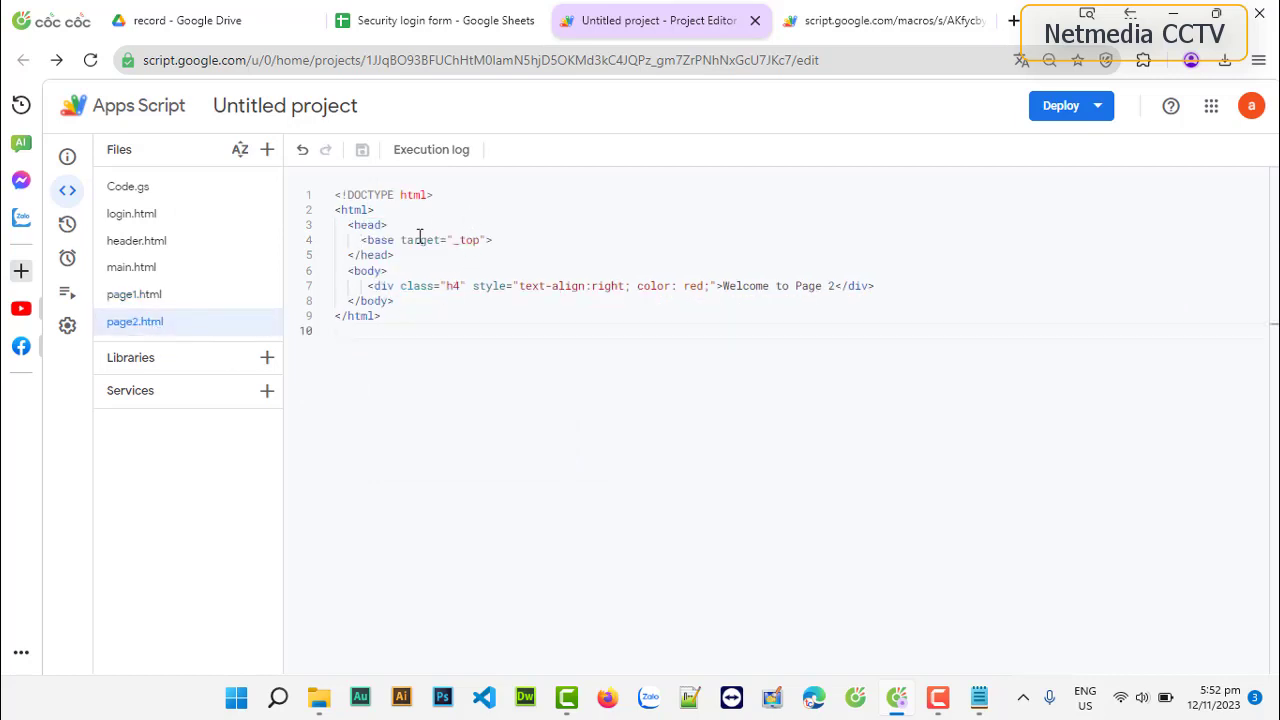
left_click_drag(341, 225, 408, 255)
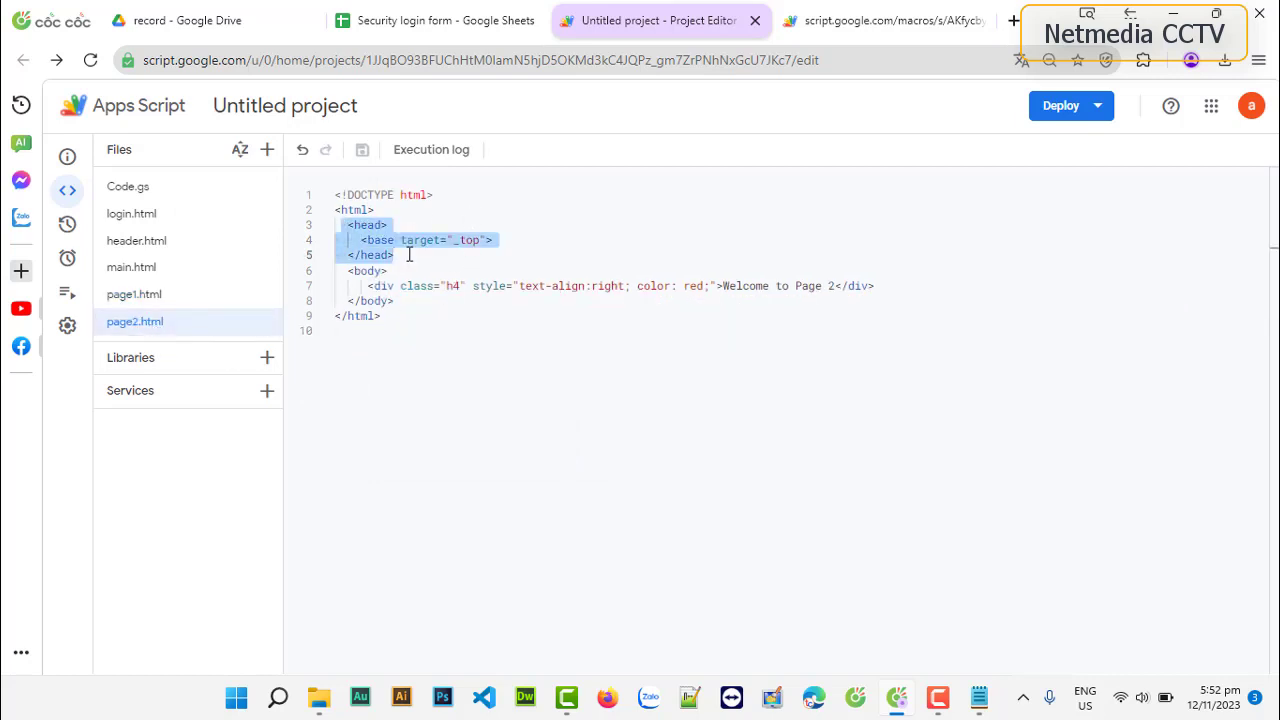
key("Delete")
key("ctrl+v")
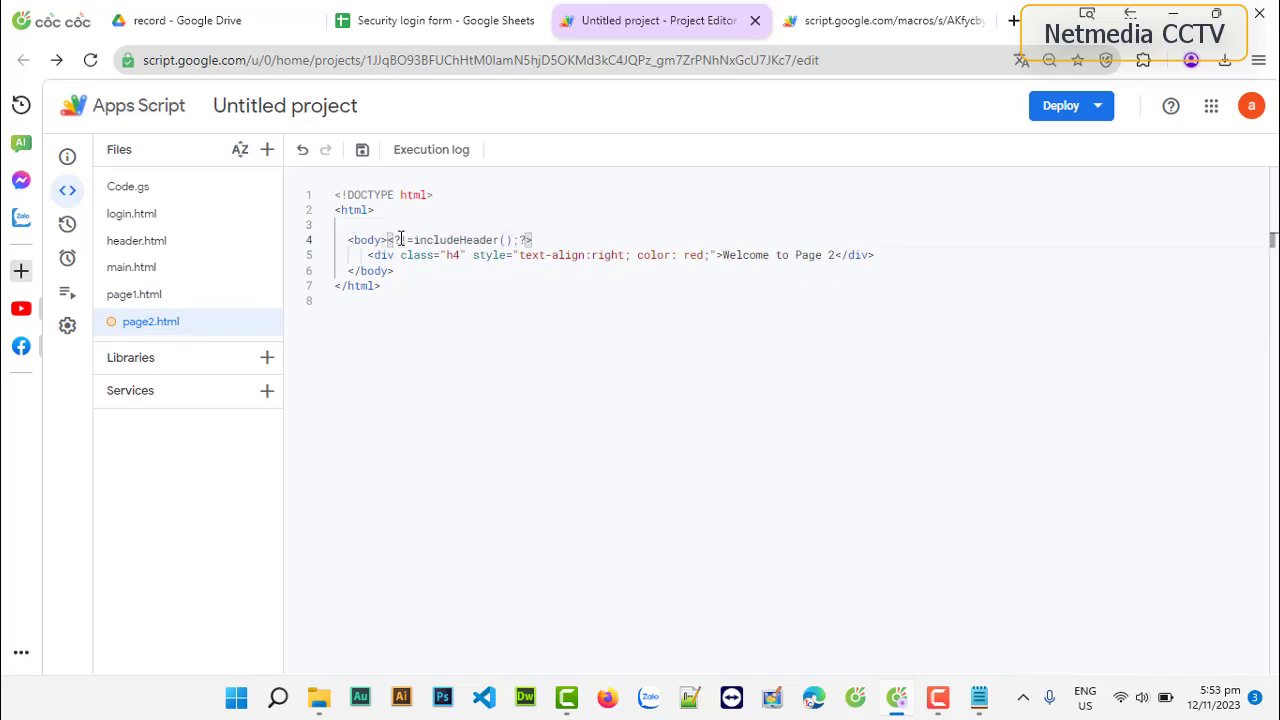
key("ctrl+z")
left_click(398, 225)
key("ctrl+v")
left_click(362, 149)
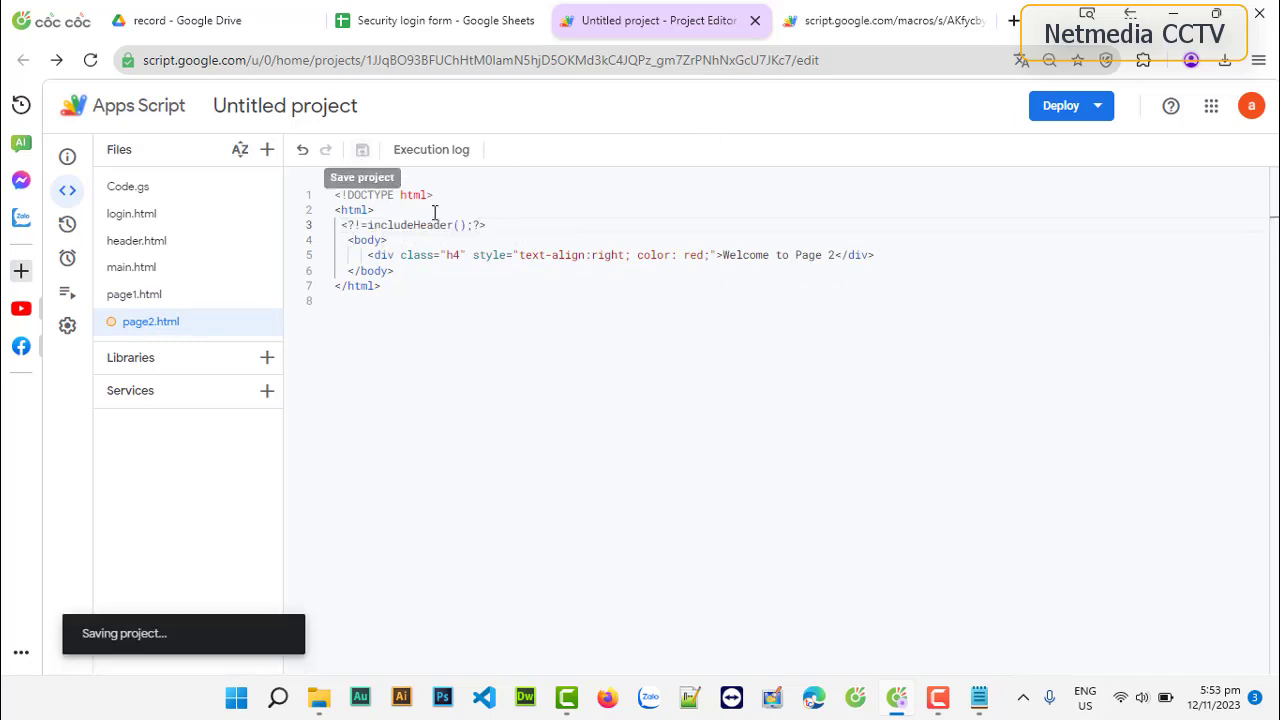
left_click(862, 20)
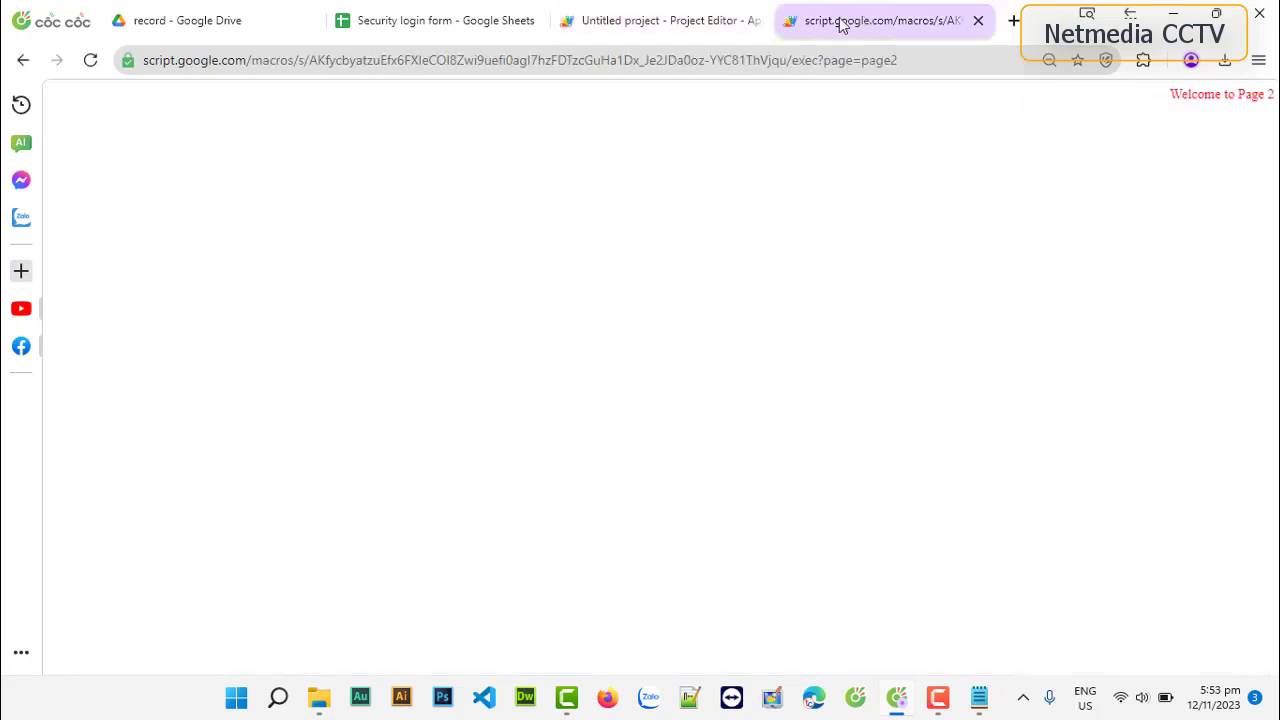
Reload the web app's Page 2, which still shows no header, then close its tab.
left_click(90, 60)
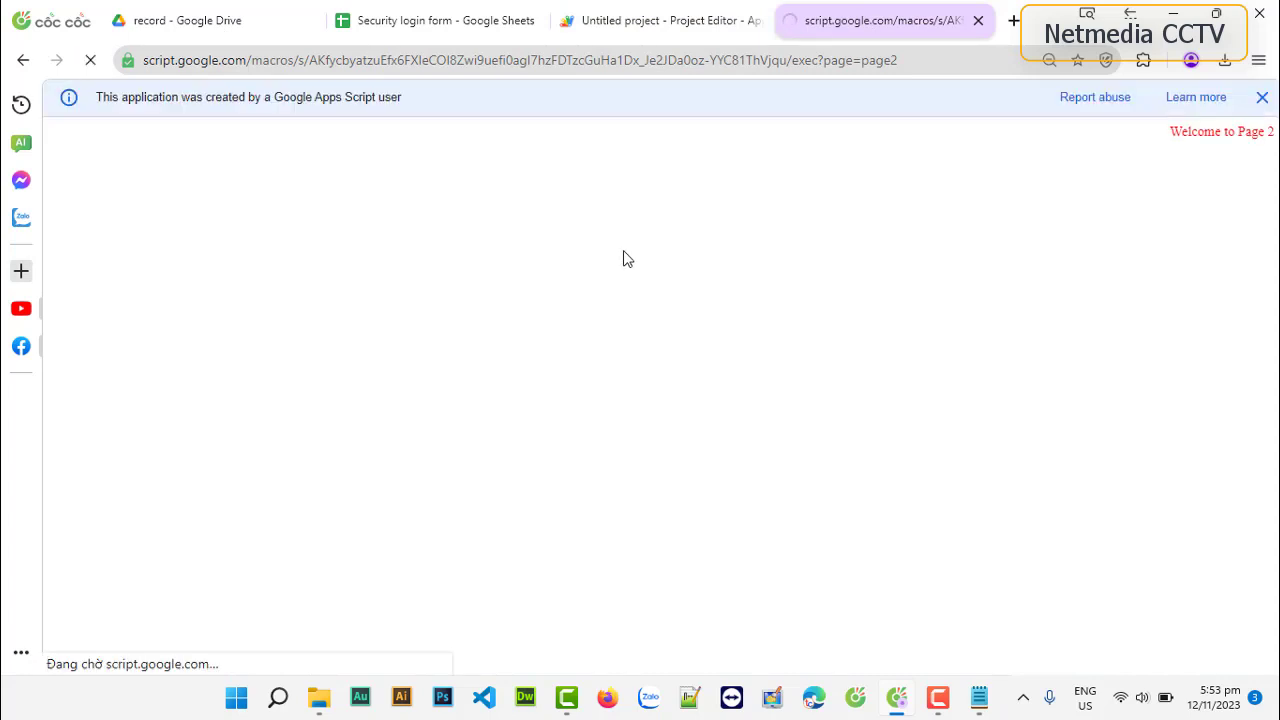
left_click(1262, 98)
left_click(636, 30)
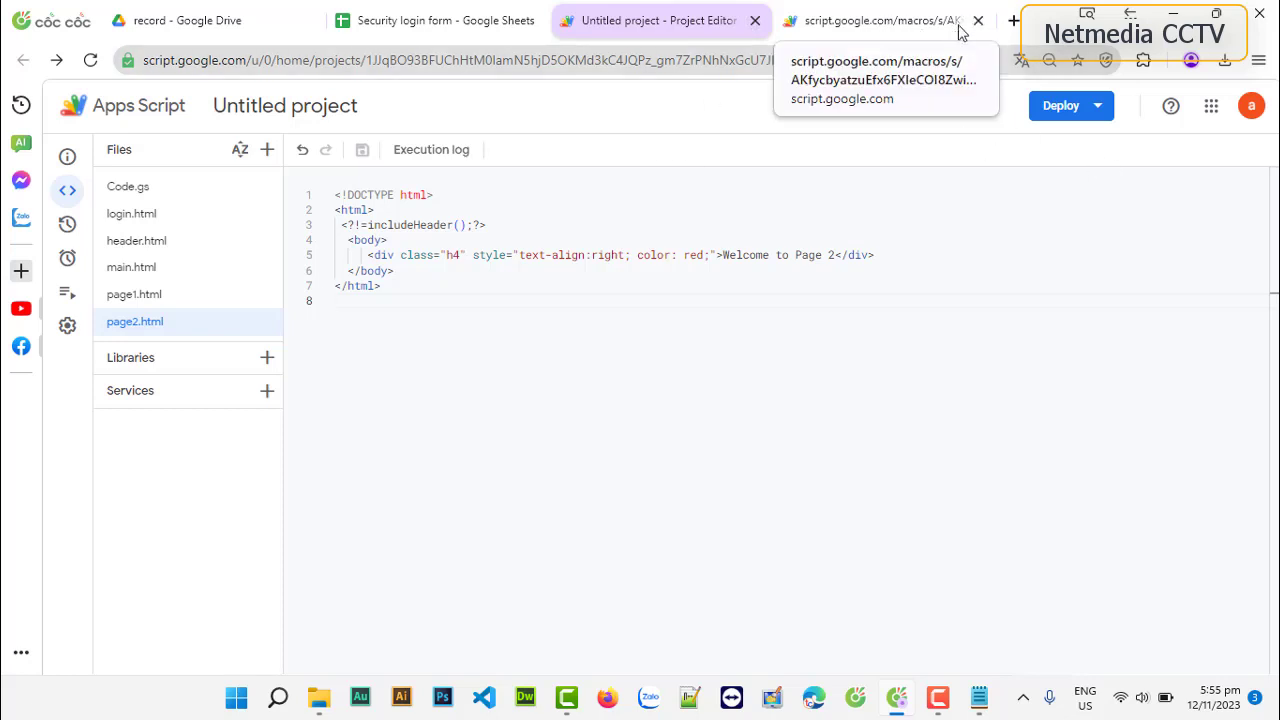
left_click(858, 28)
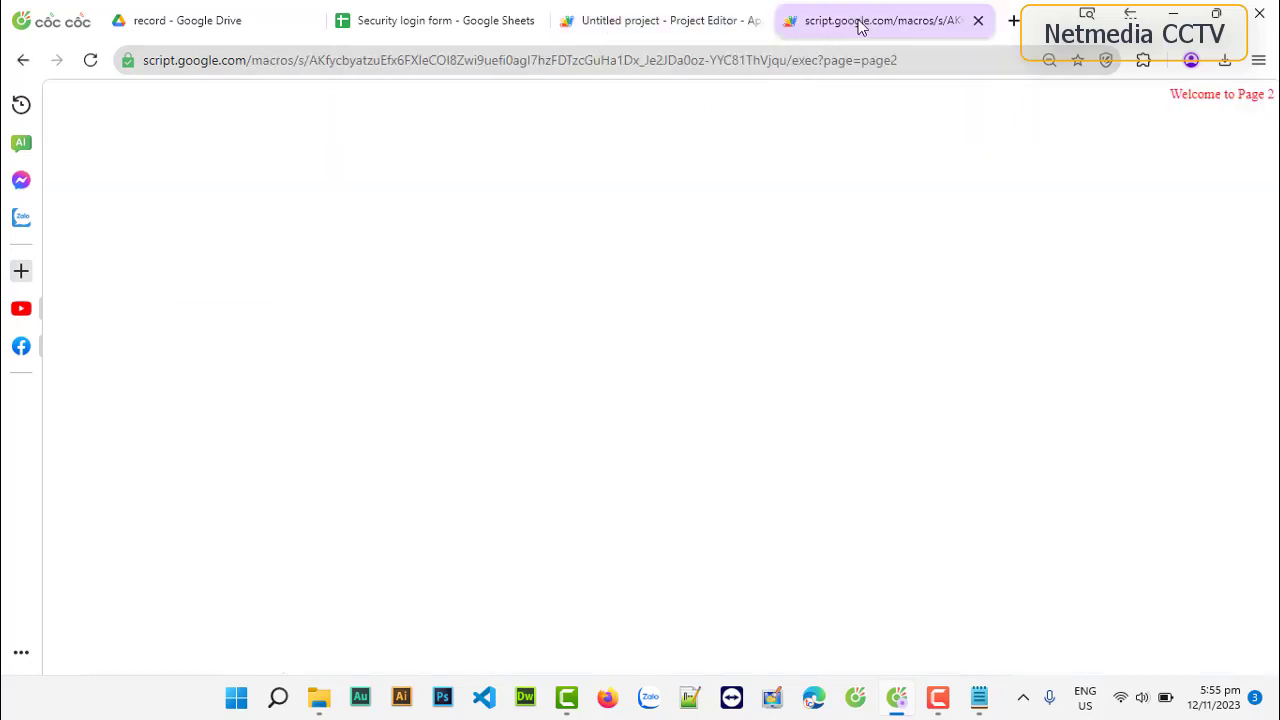
left_click(979, 21)
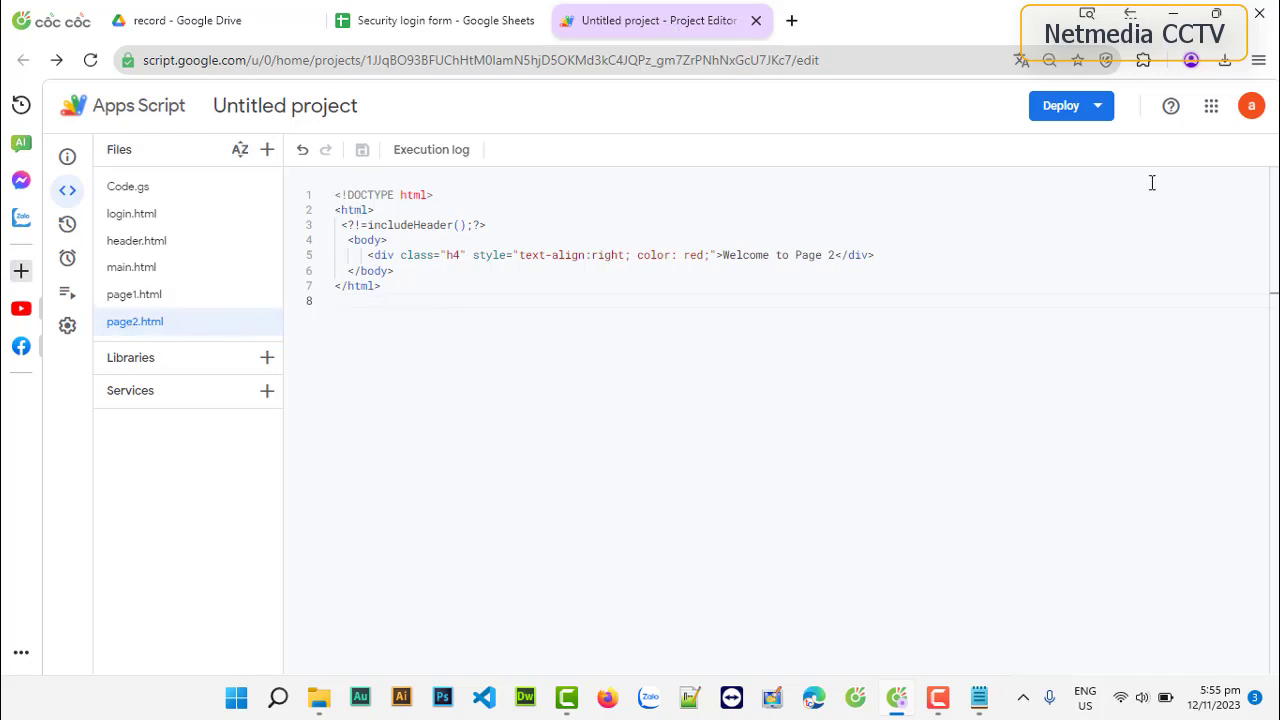
Update the Login form deployment to a new version (Version 2) and copy its web app URL.
left_click(1095, 107)
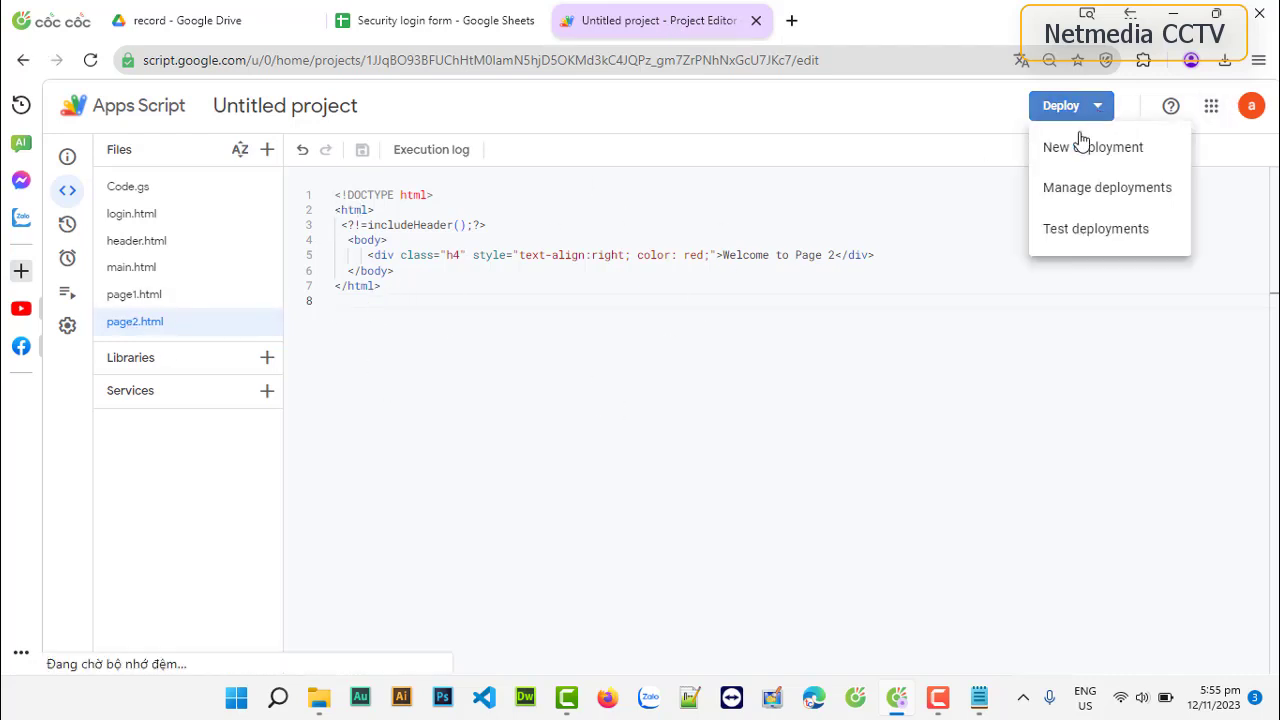
left_click(1104, 195)
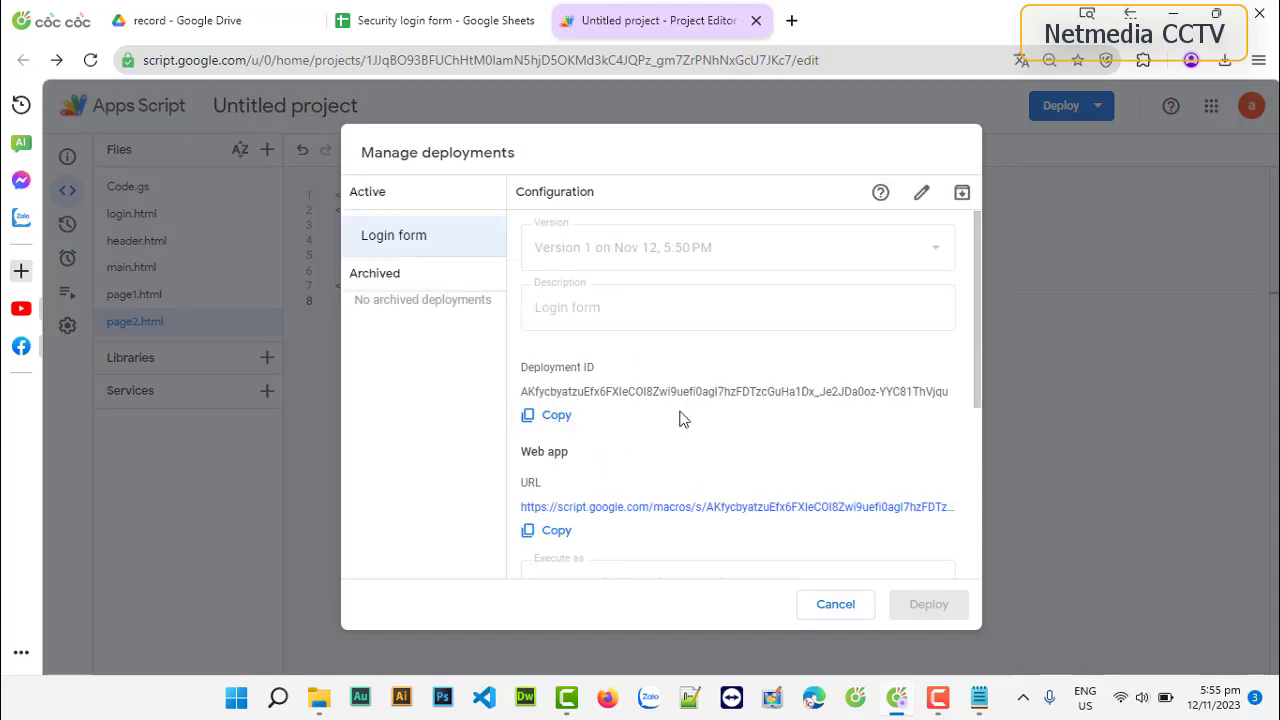
left_click(922, 195)
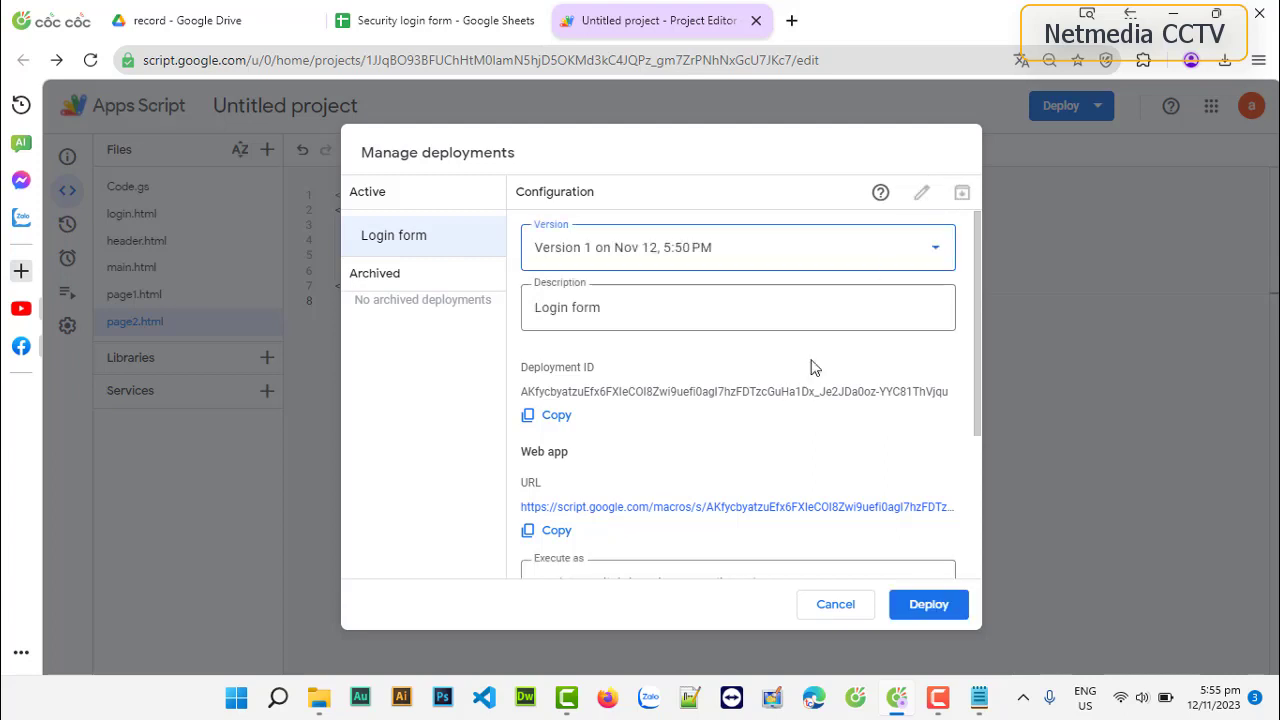
left_click(614, 255)
left_click(583, 301)
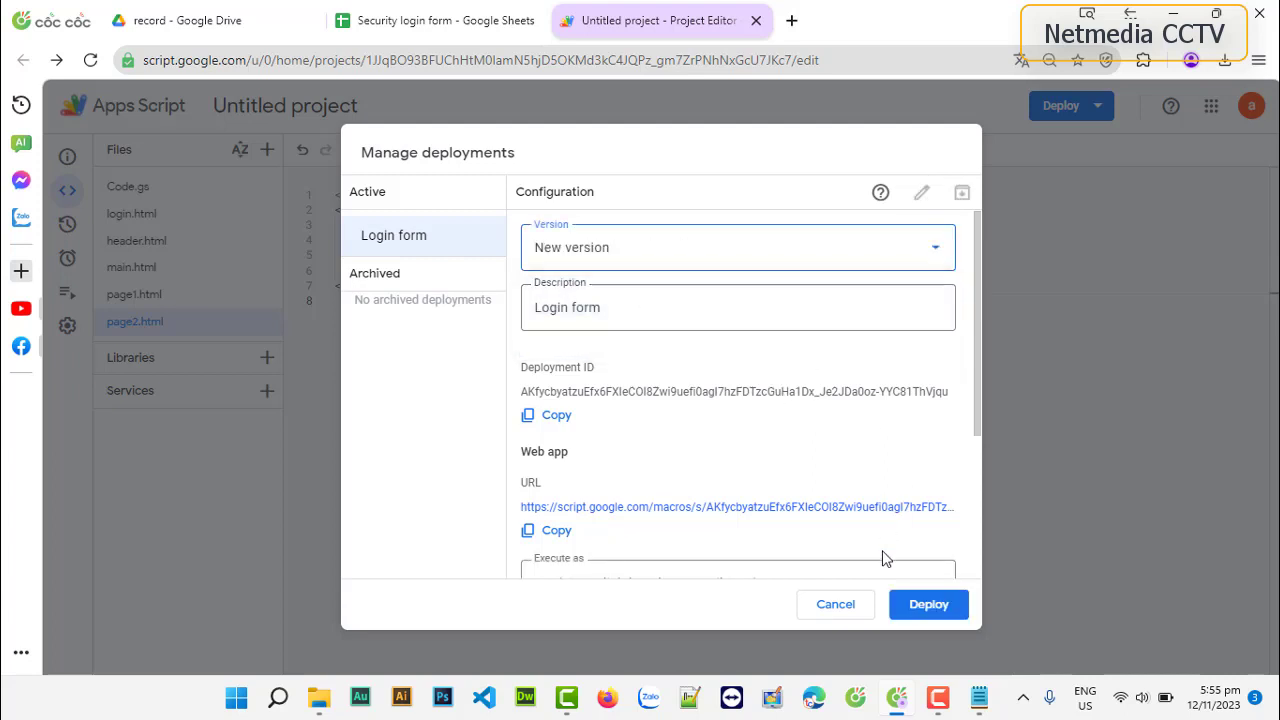
left_click(915, 606)
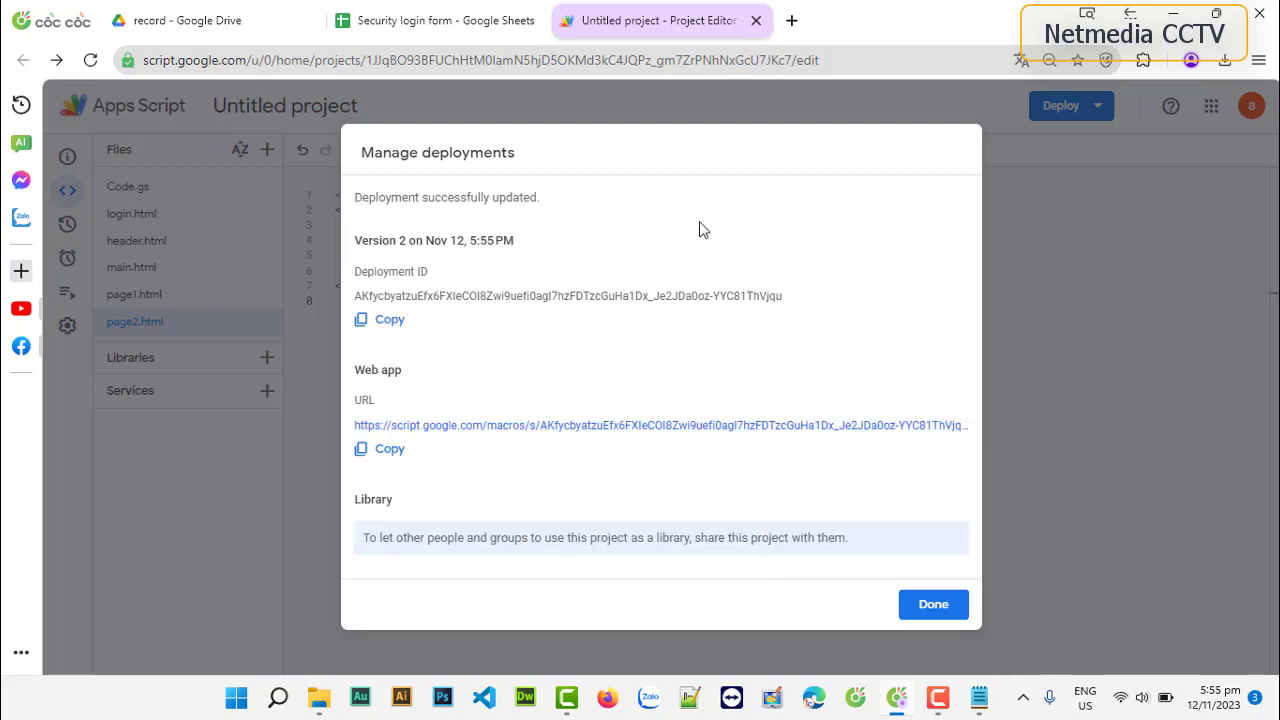
left_click(383, 450)
Load the redeployed web app in a new tab and open Page 2, now with the navbar.
left_click(791, 20)
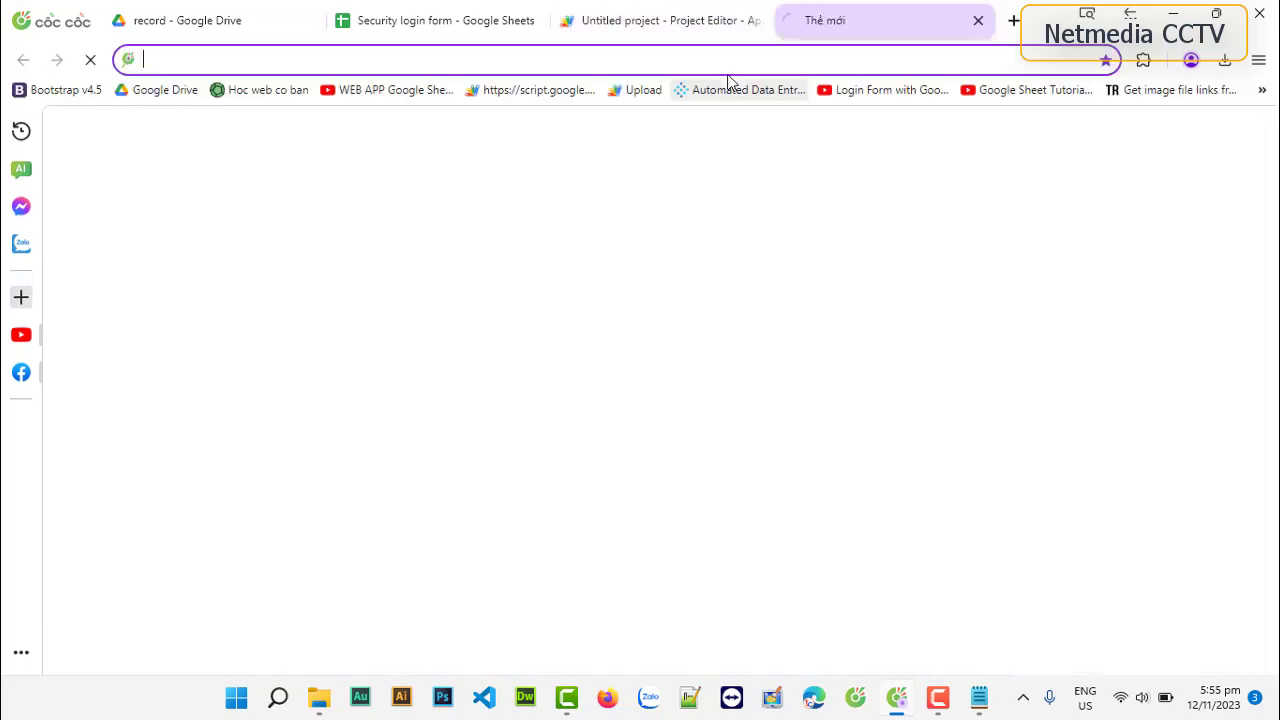
key("ctrl+v")
key("Return")
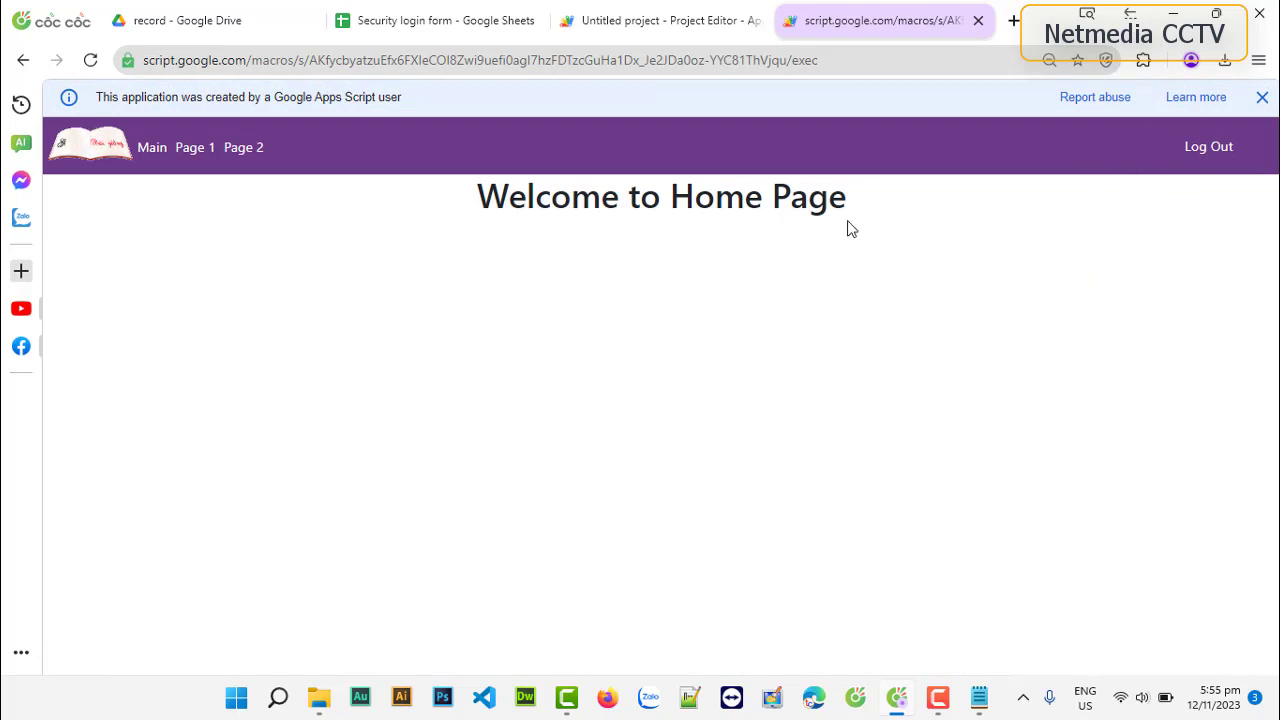
left_click(250, 150)
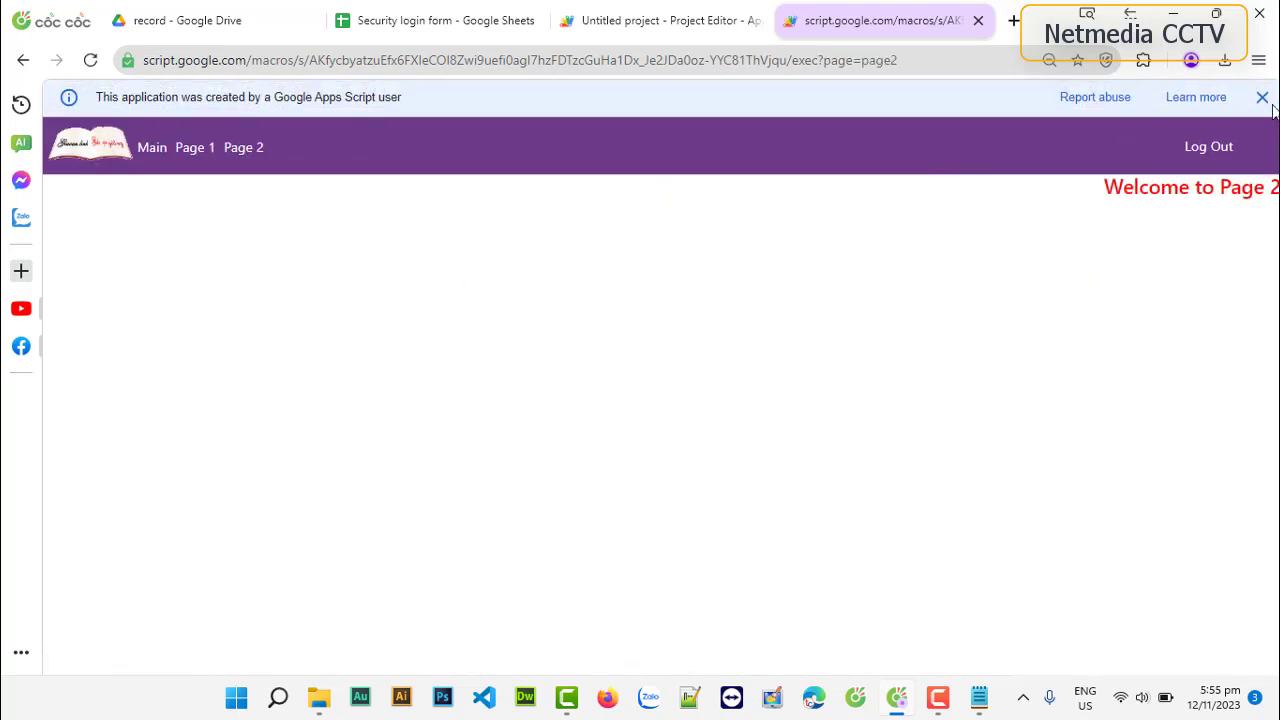
Log out of the web app and go to cell A3 of the Security login form spreadsheet.
left_click(1196, 118)
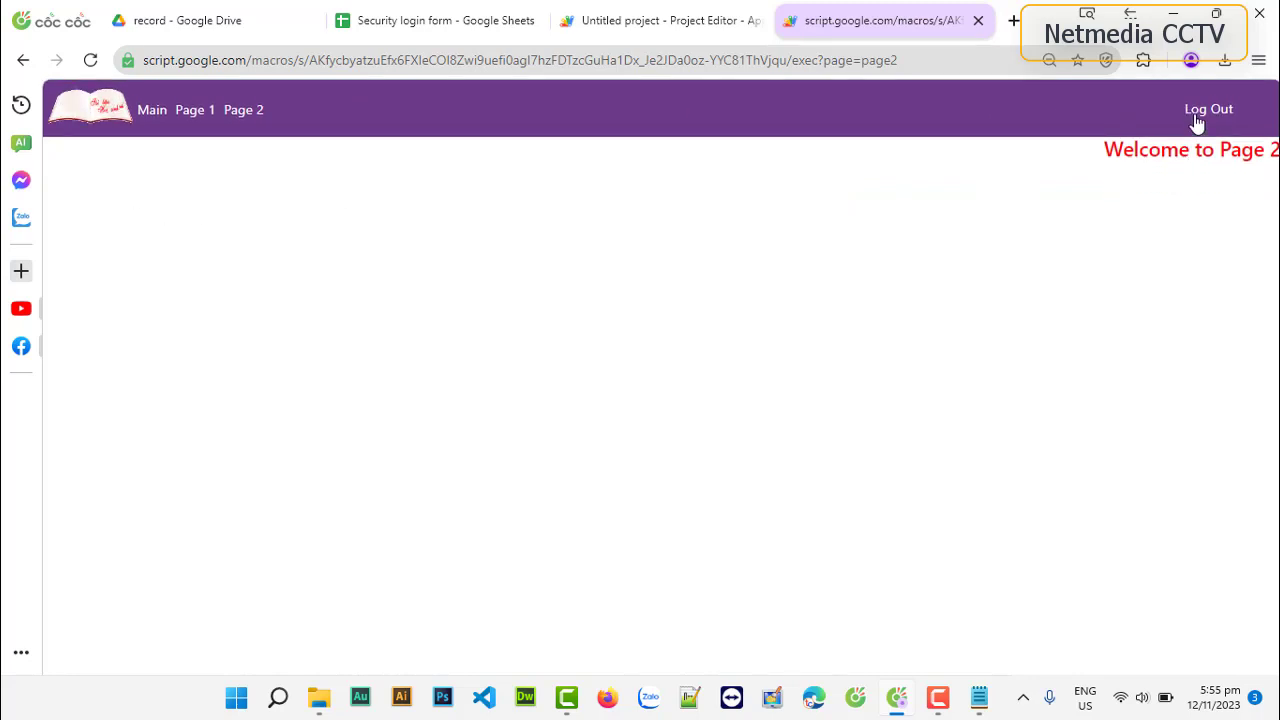
left_click(432, 28)
left_click(155, 288)
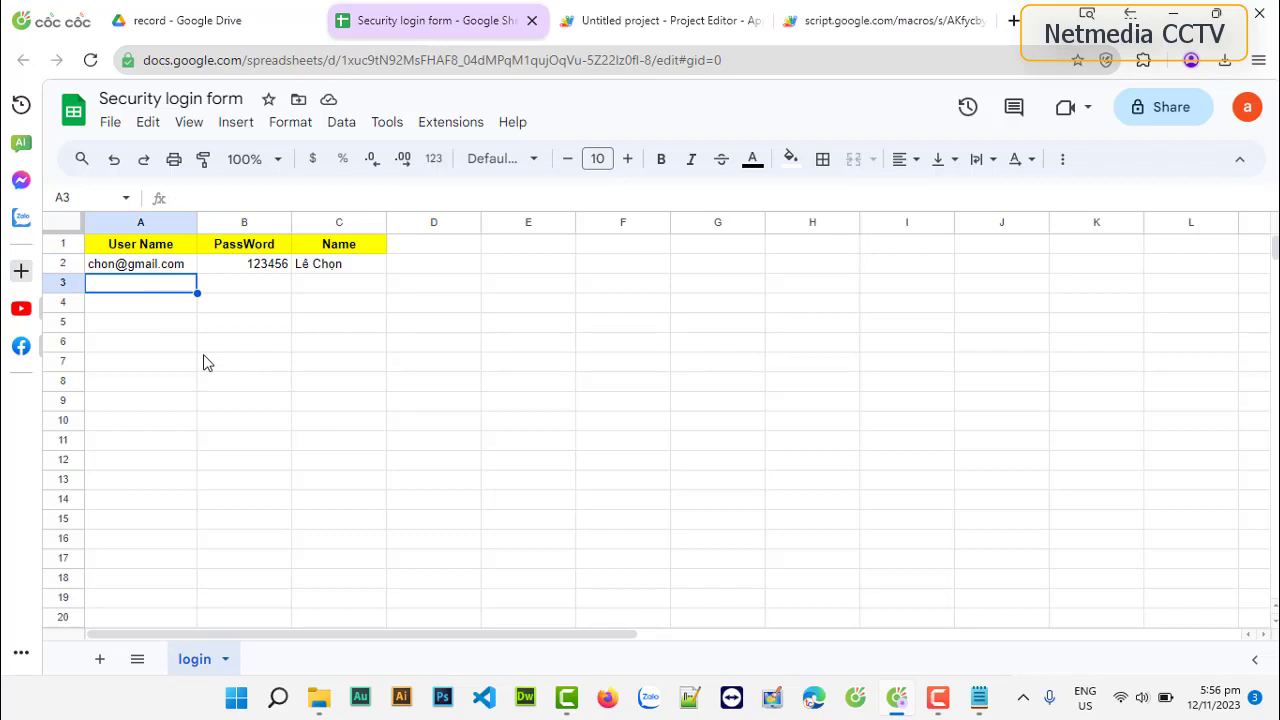
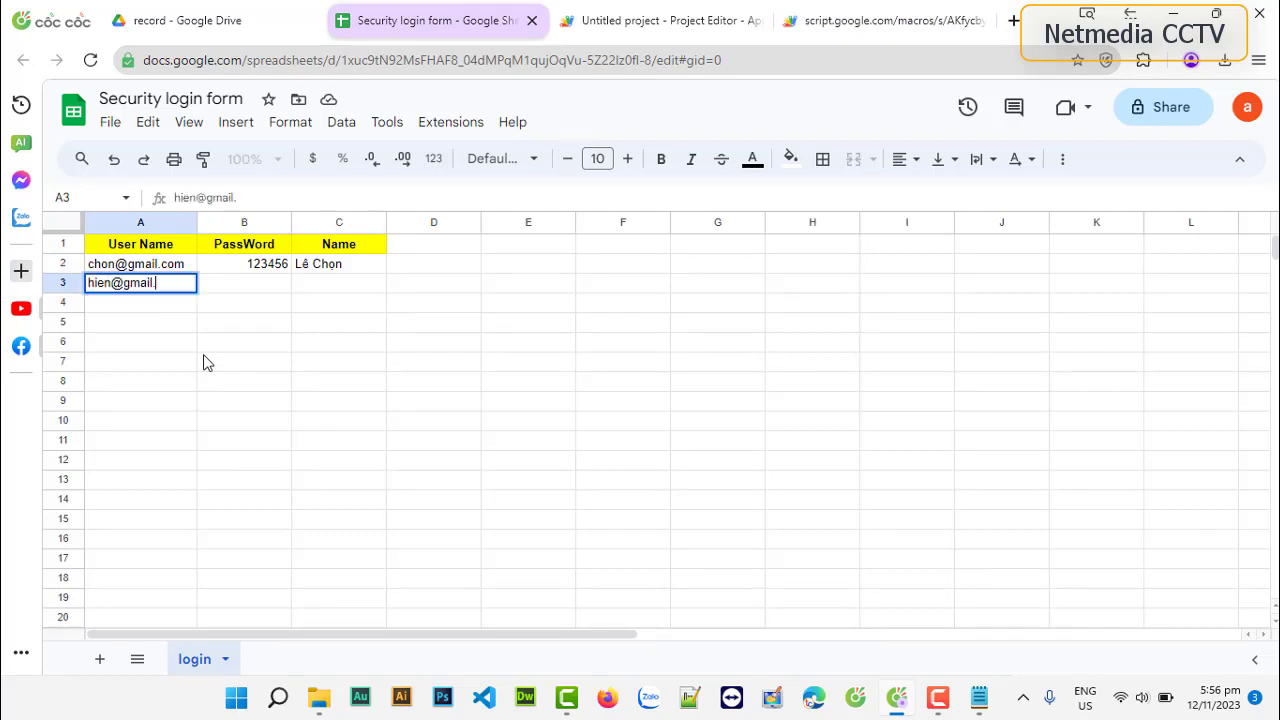
Fill A3:C3 with the new user's e-mail, password and name, then return to the login page.
left_click(257, 289)
type("A123@")
left_click(325, 286)
type("Hiênf")
left_click(338, 341)
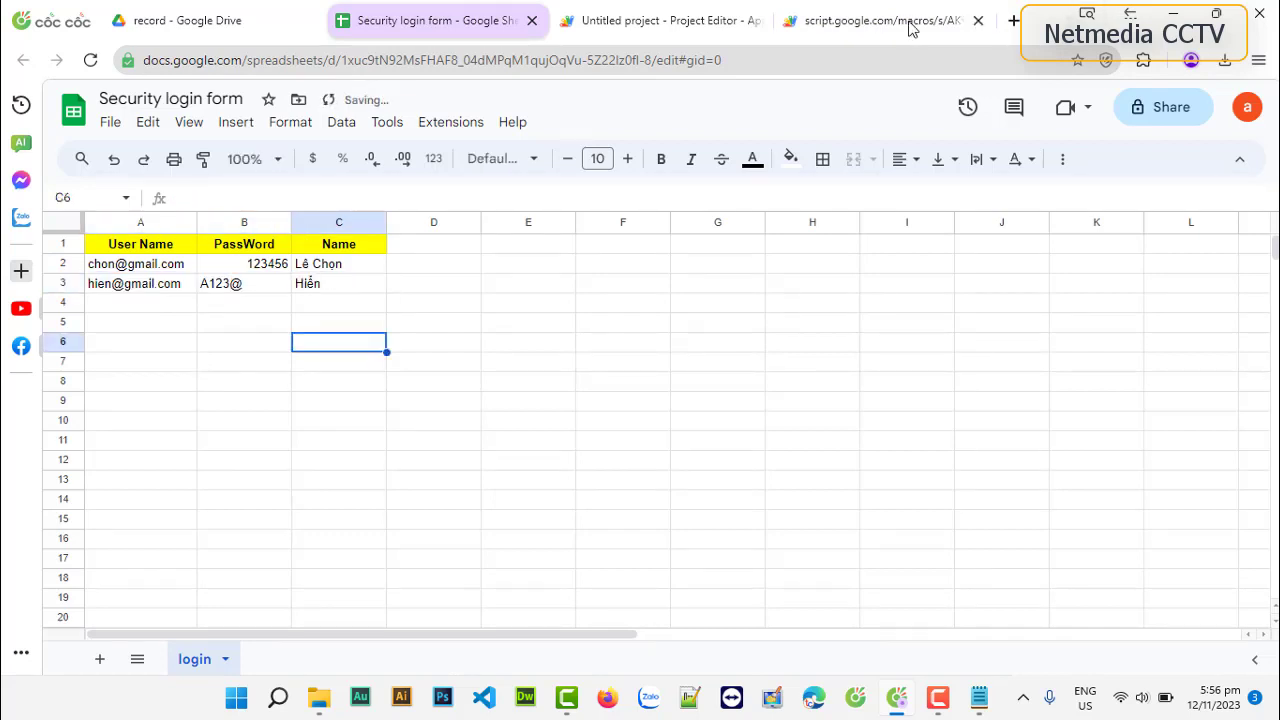
left_click(888, 22)
left_click(645, 308)
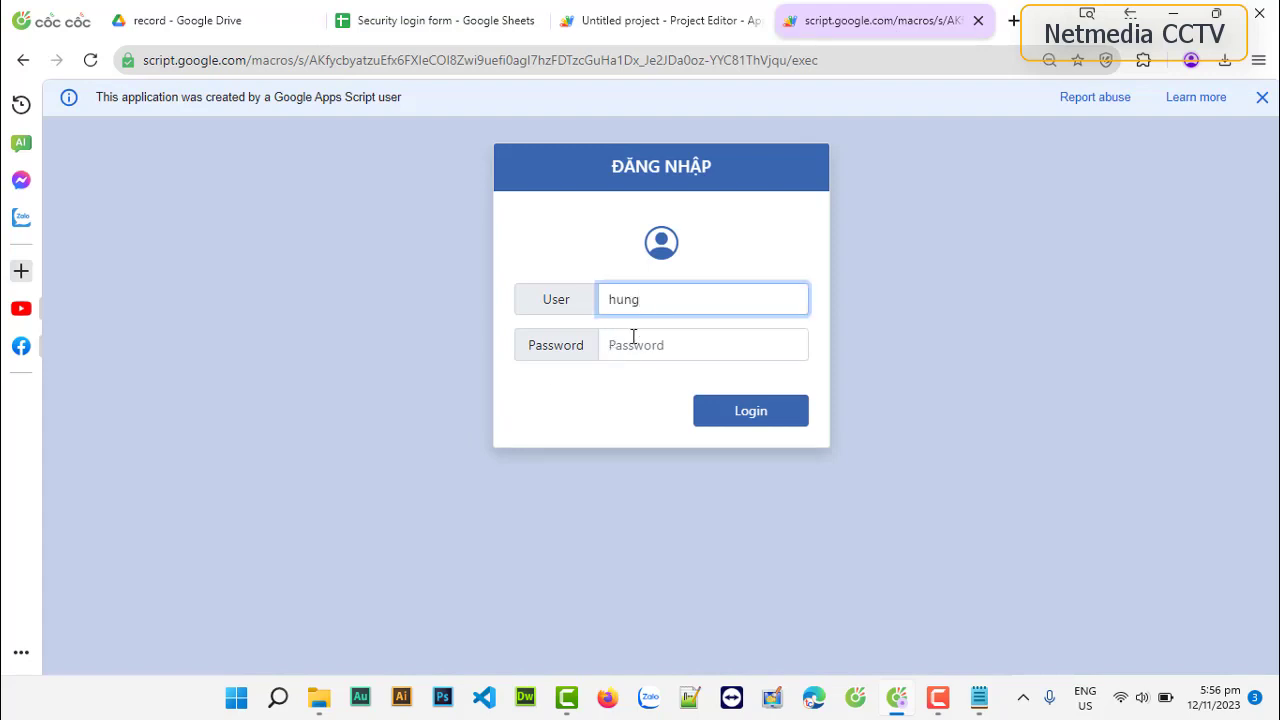
left_click(634, 344)
type("1")
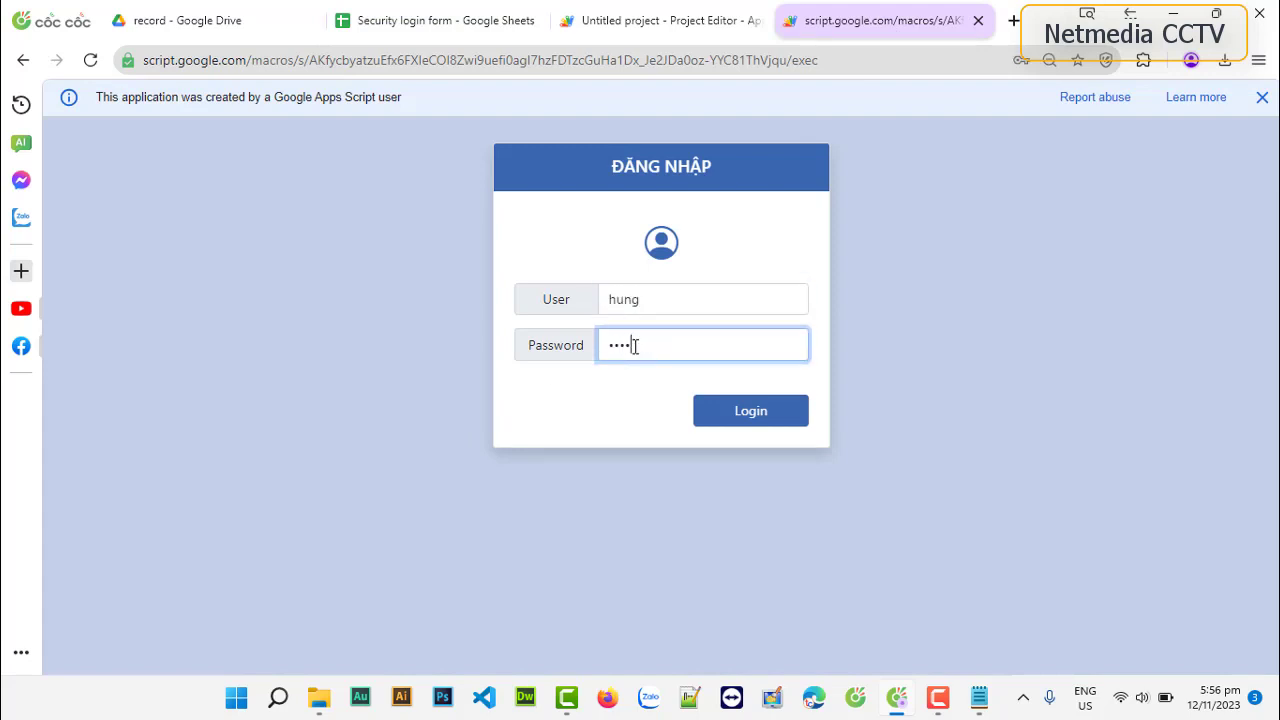
left_click(710, 409)
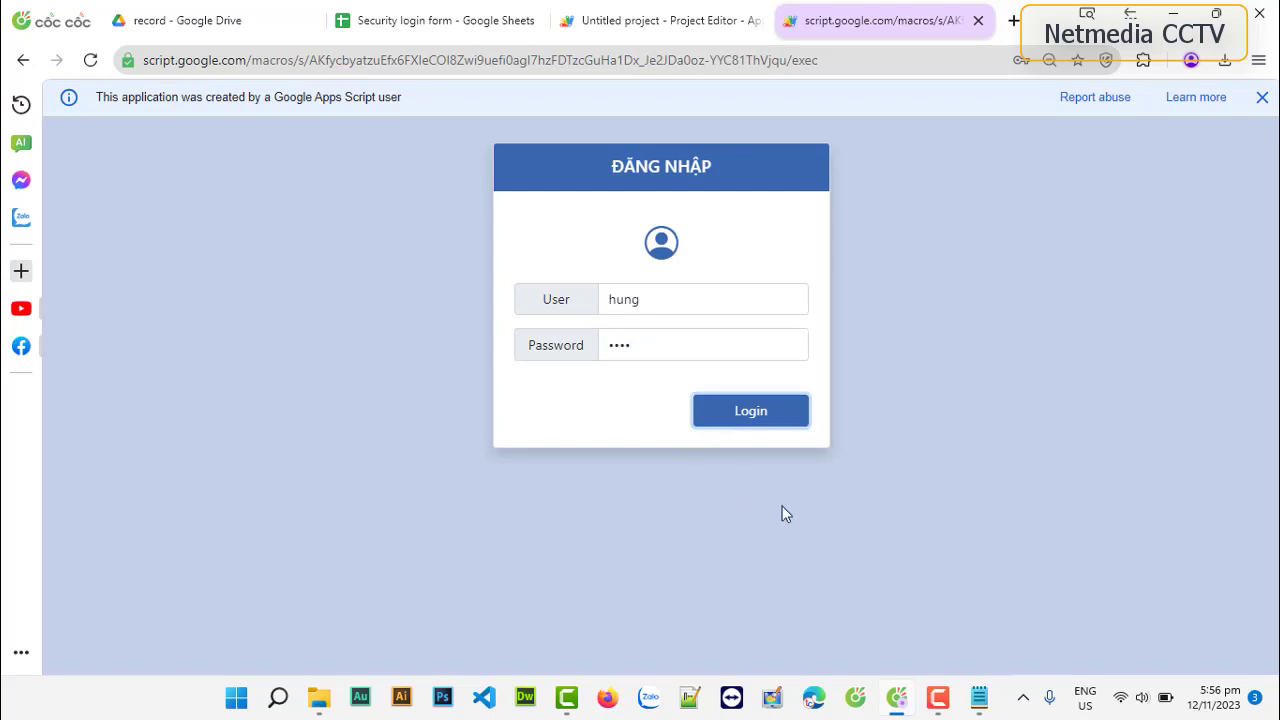
left_click_drag(530, 420, 686, 412)
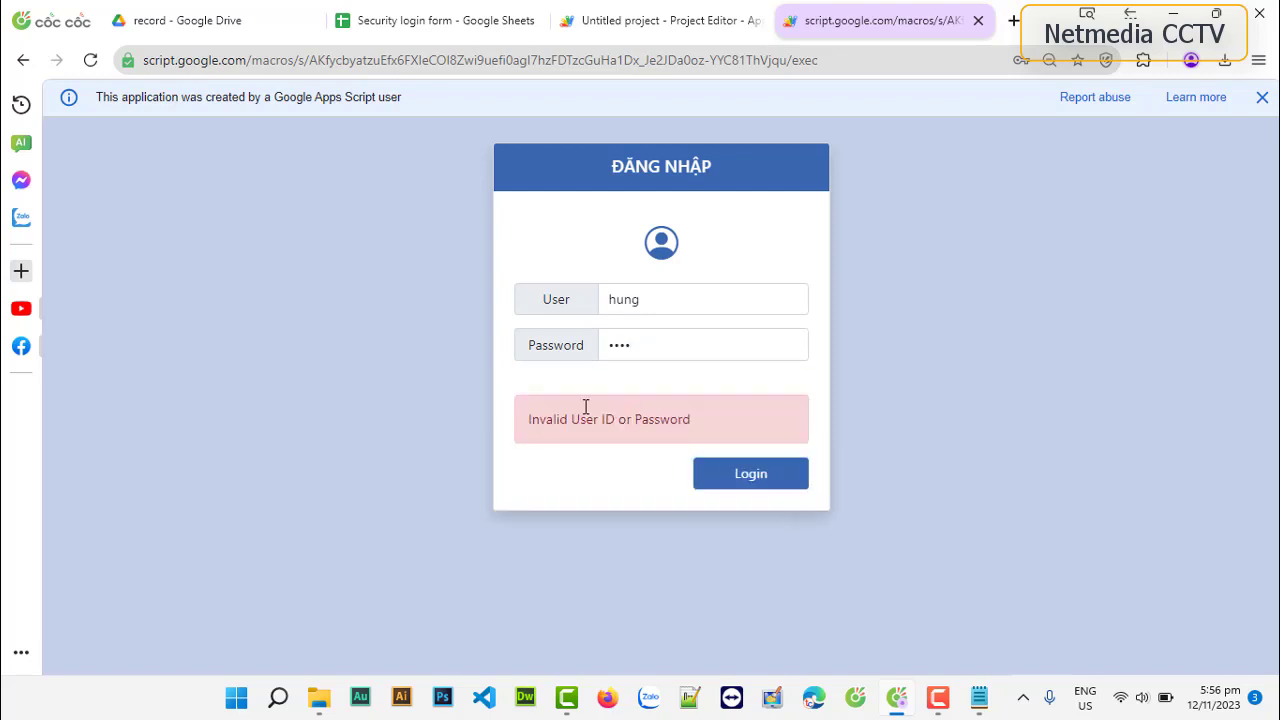
left_click(712, 488)
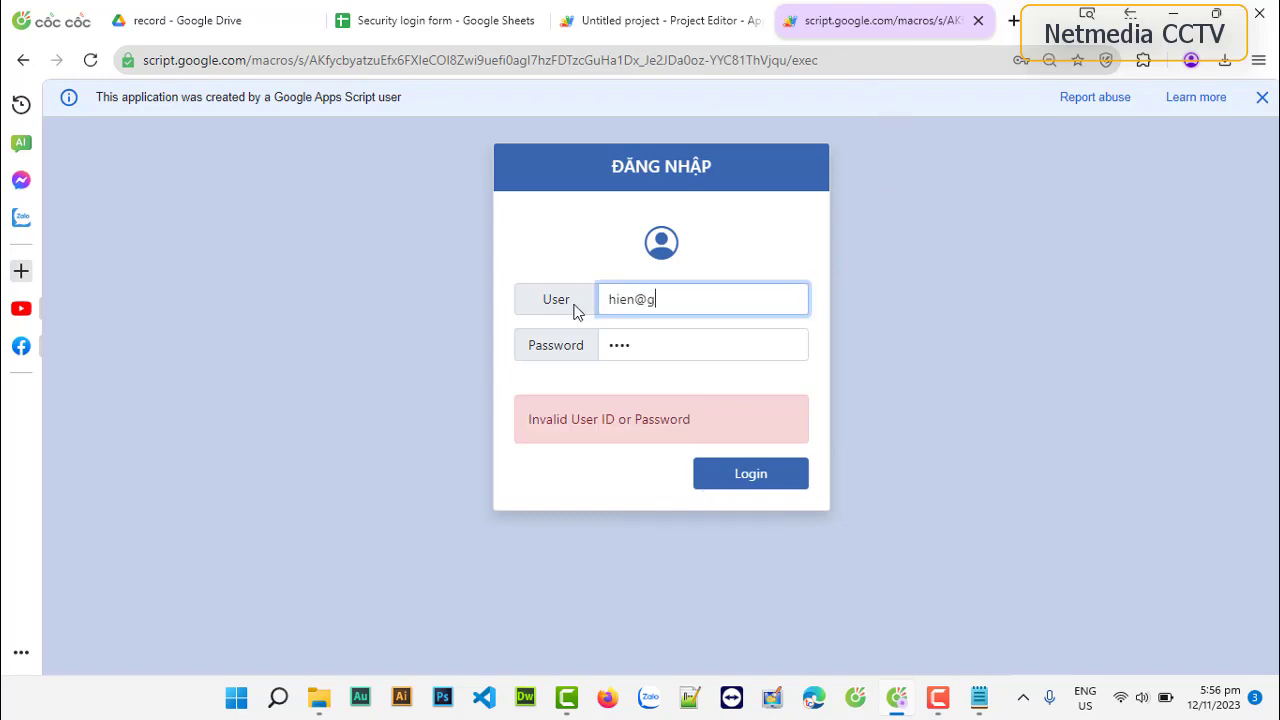
key("Tab")
type("1")
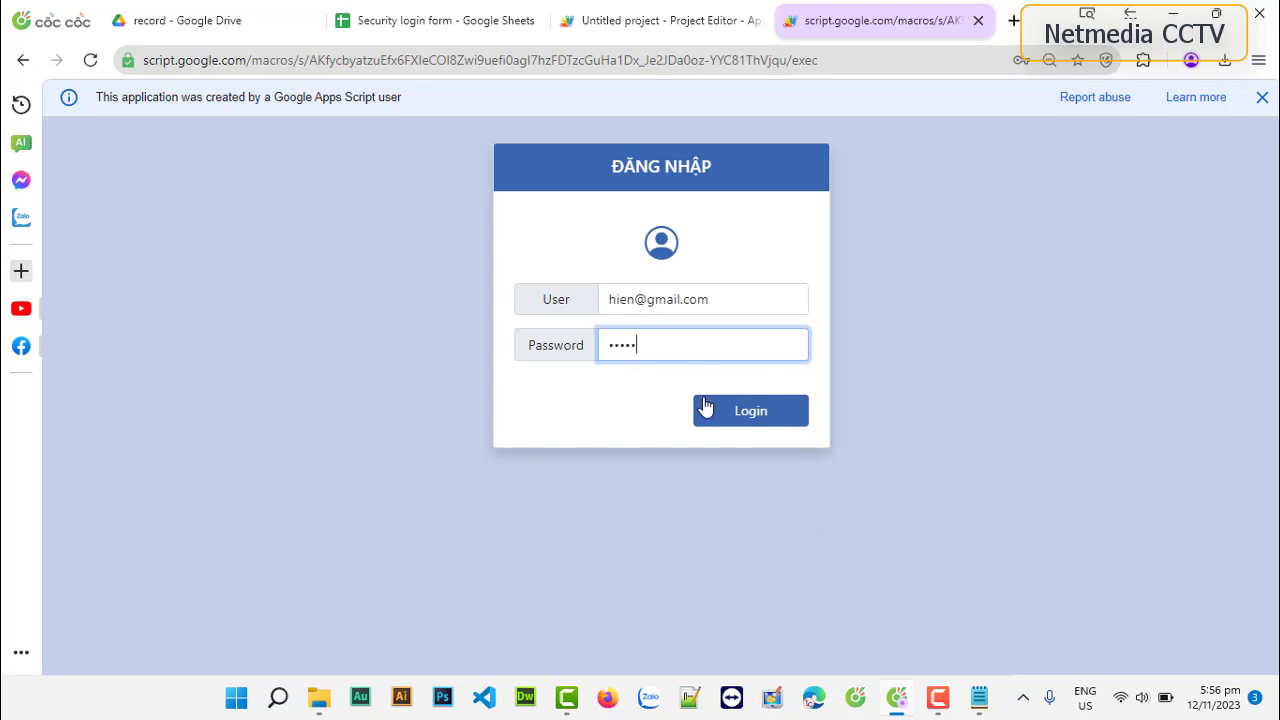
left_click(707, 411)
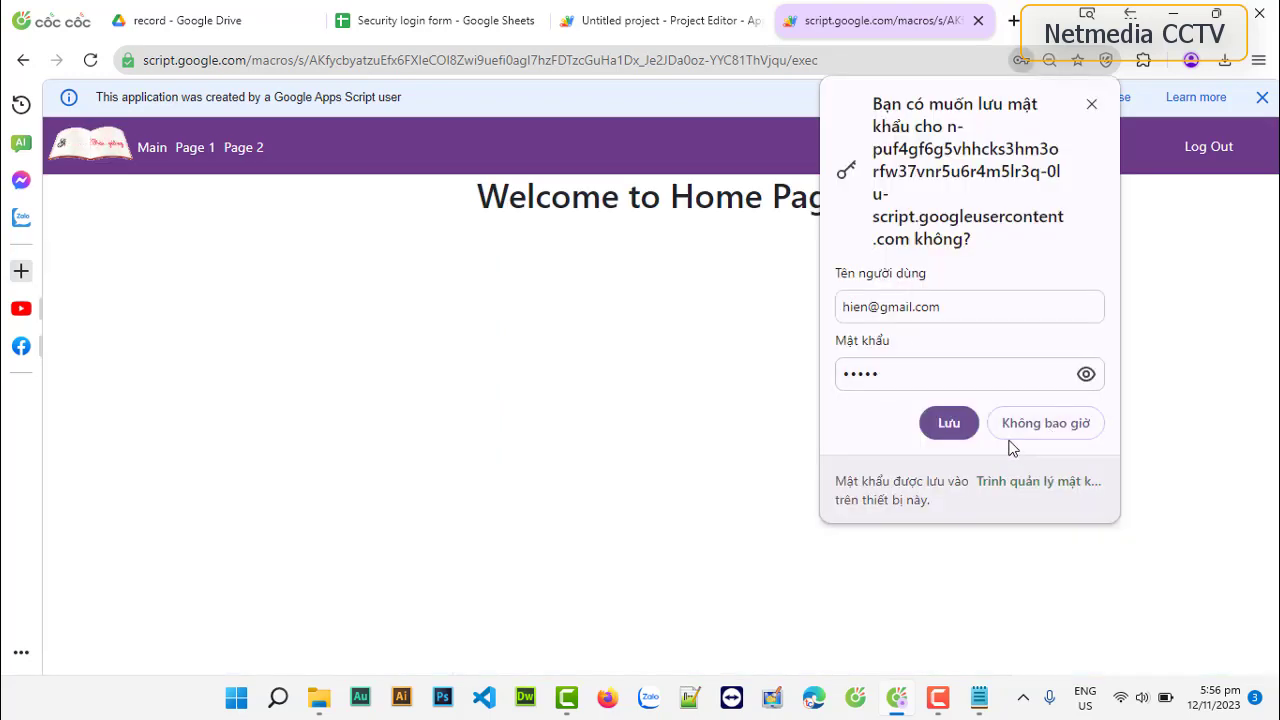
left_click(1010, 436)
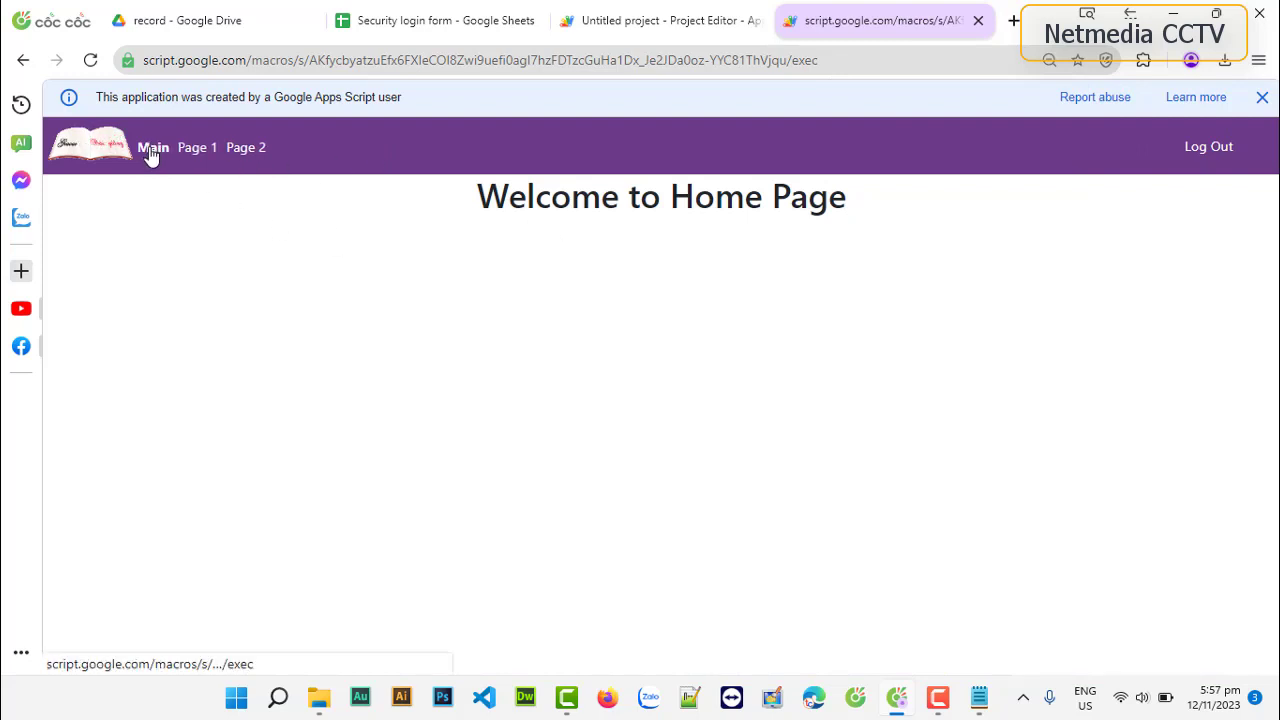
Open Page 1 and search its project table for 'po'.
left_click(236, 151)
left_click(1262, 97)
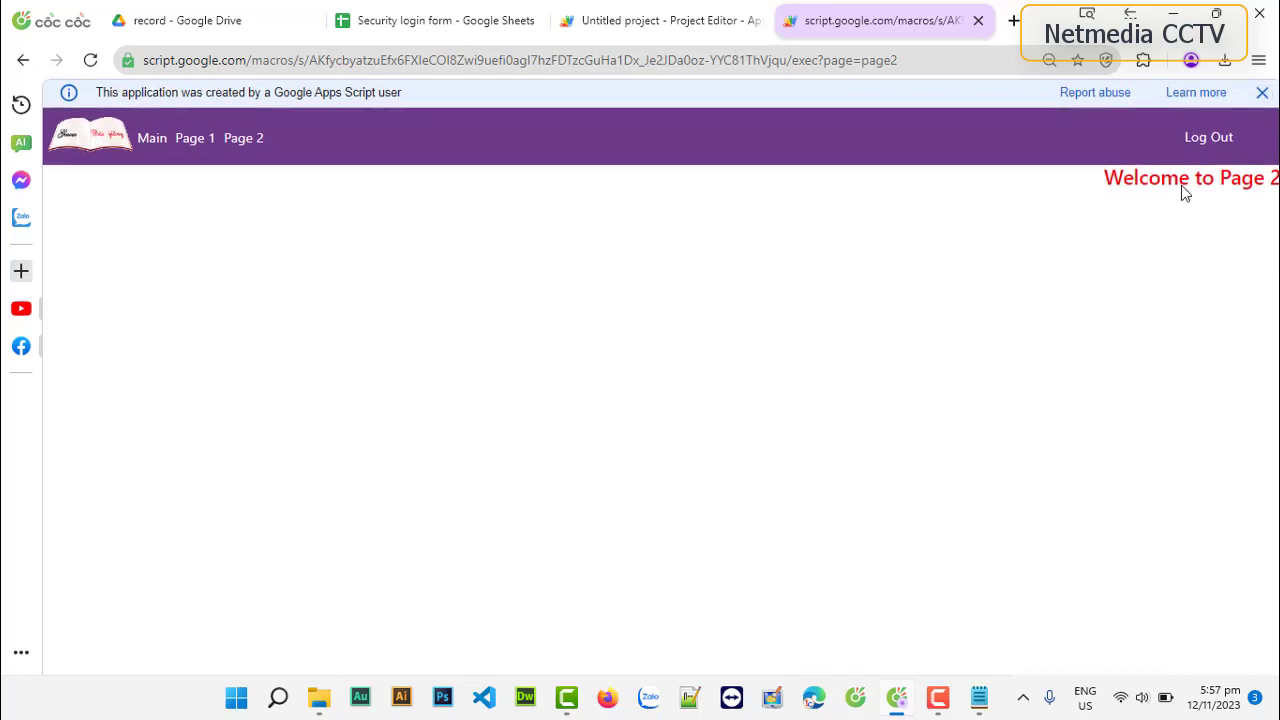
left_click(190, 113)
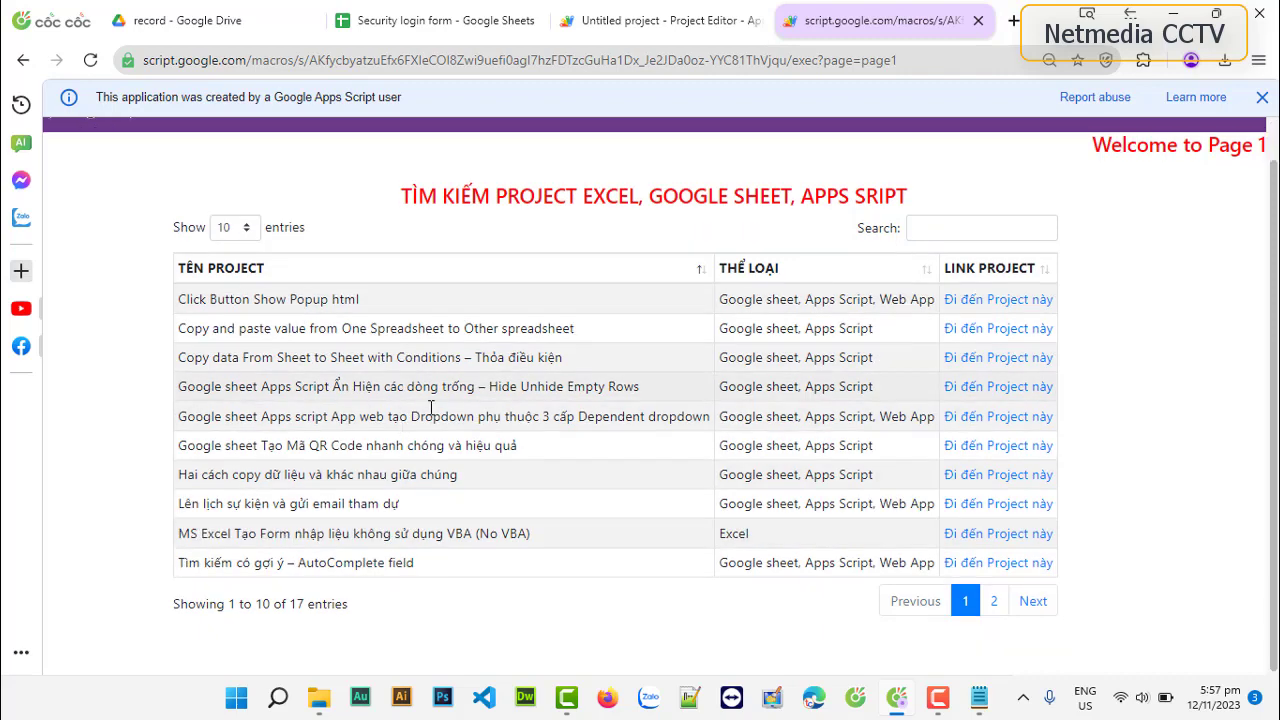
left_click(955, 272)
type("po")
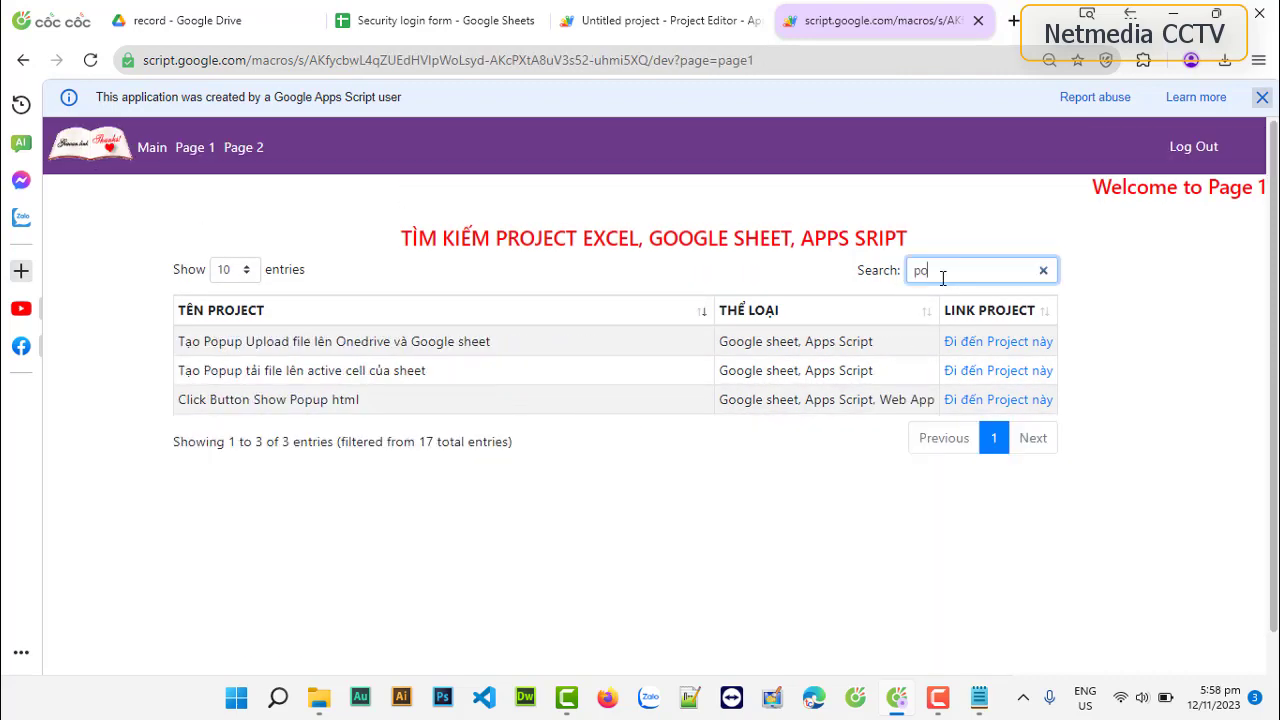
Open the first Popup project's giaoan.link article, skim it, then return to the web app's Main page.
left_click(980, 346)
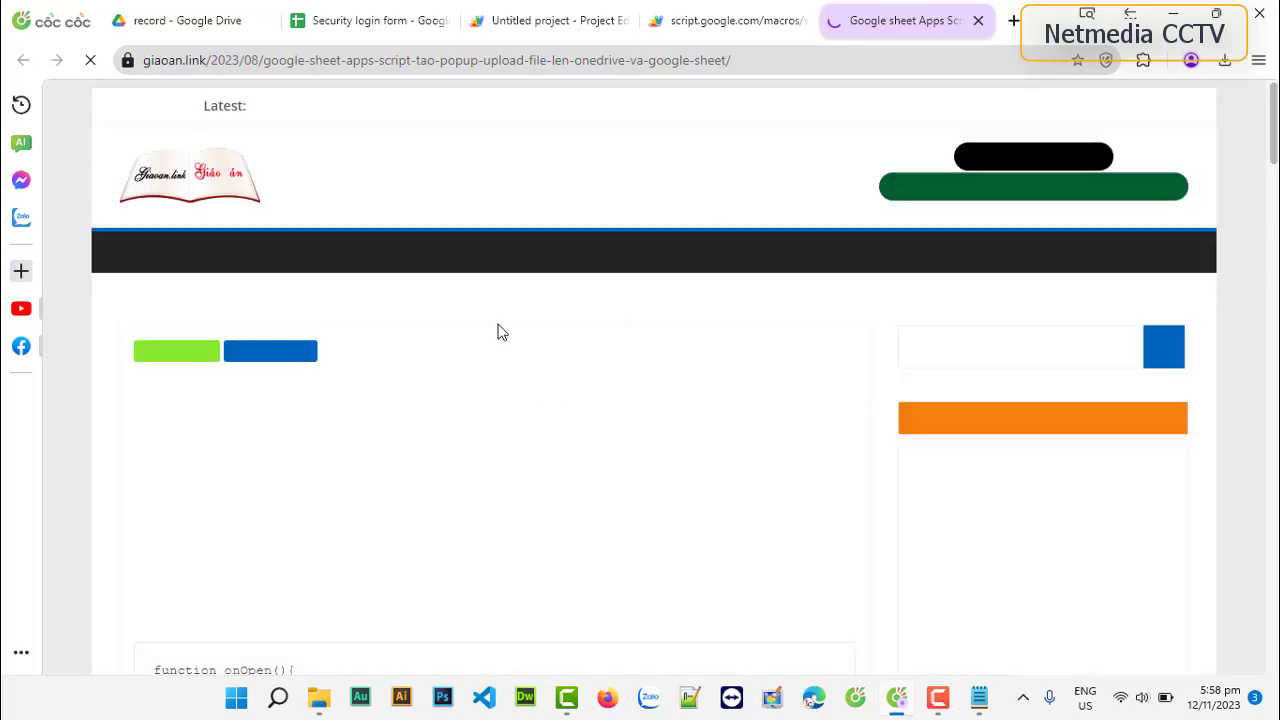
scroll(459, 466, "down", 3)
scroll(457, 457, "down", 5)
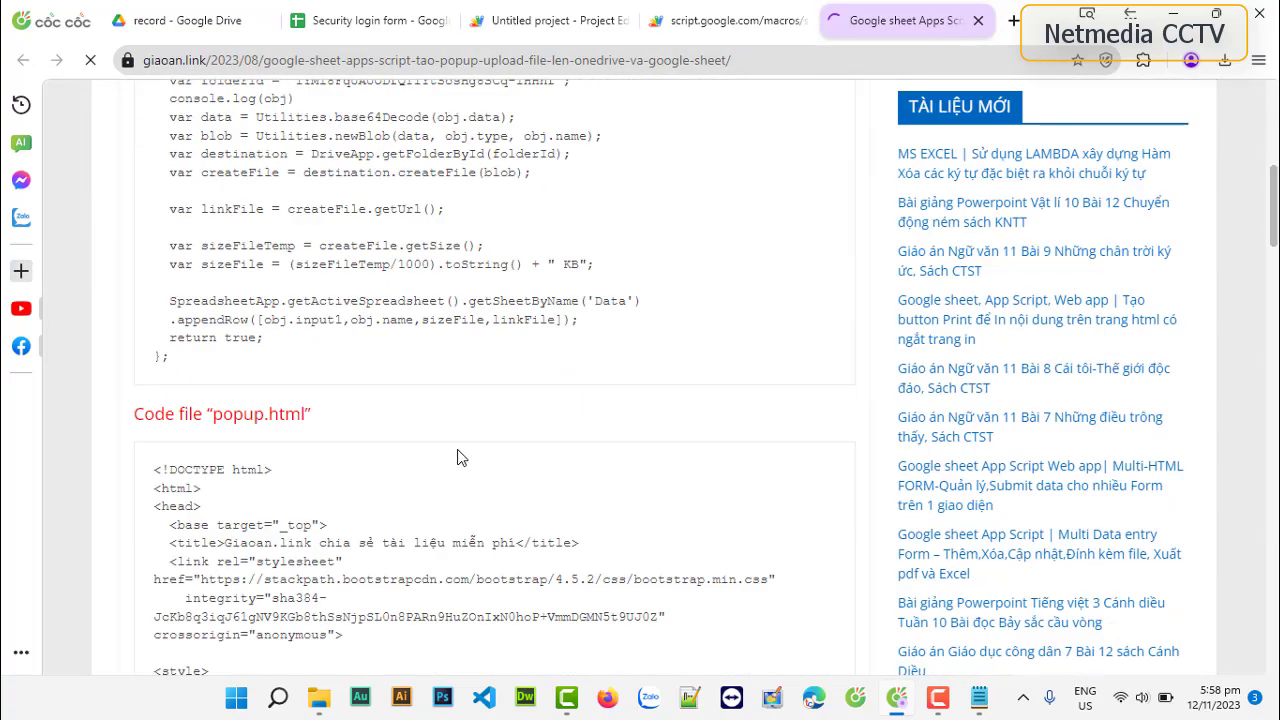
scroll(445, 423, "up", 5)
key("ctrl+shift+Tab")
left_click(150, 148)
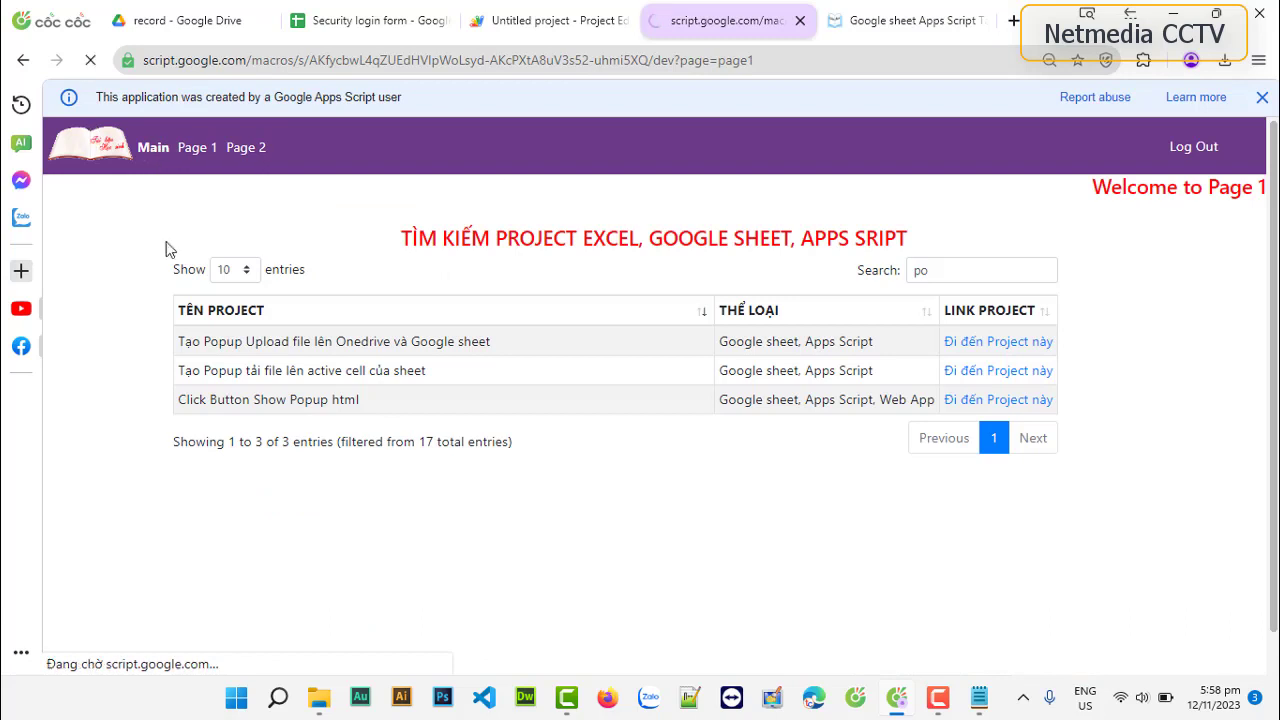